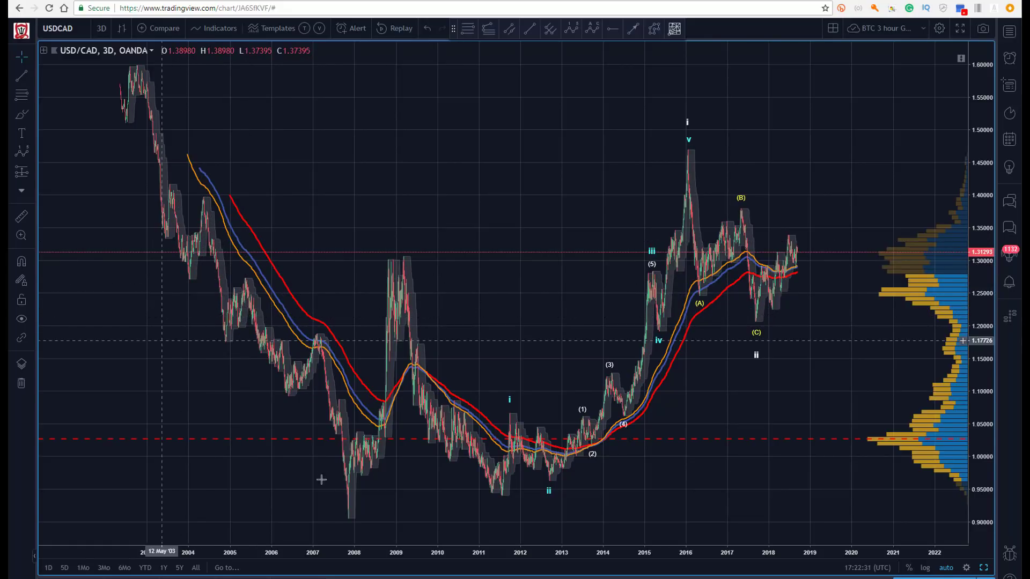
# Step: Draw a Fibonacci retracement from the 2002 high to the 2006 low, adjust it, then delete it
pyautogui.moveTo(283, 557); pyautogui.dragTo(262, 557)
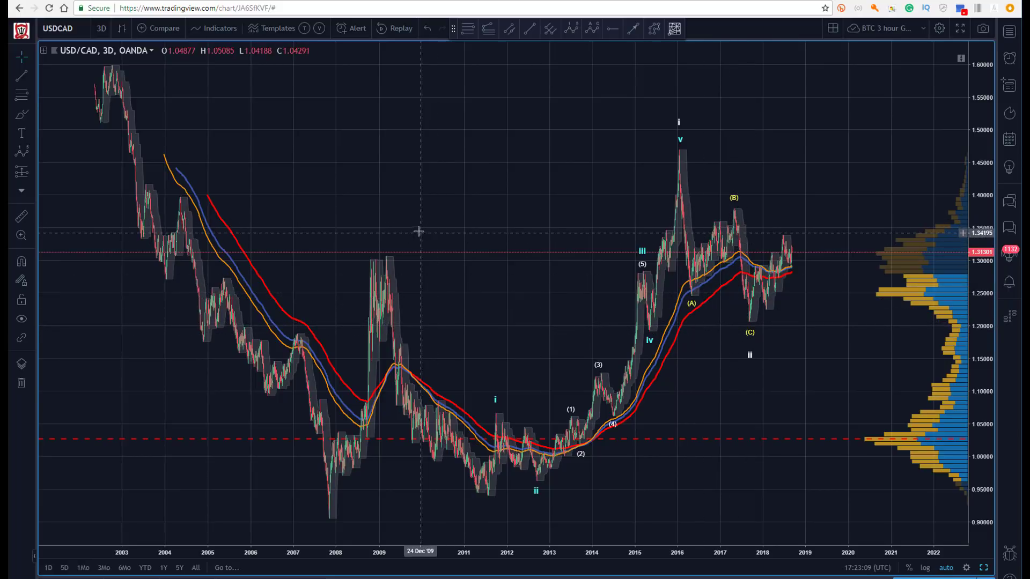
pyautogui.scroll(-5, 409, 547)
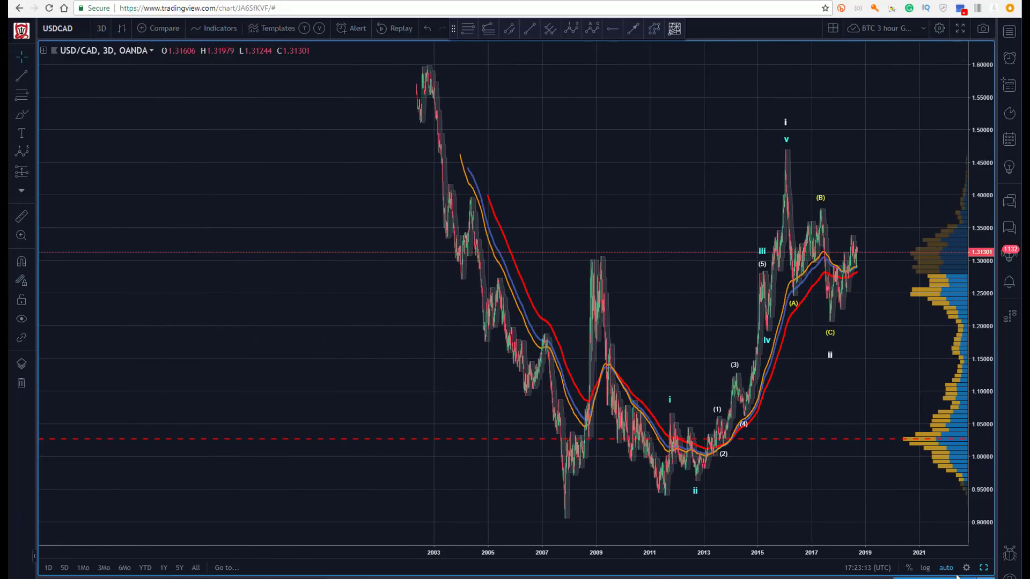
pyautogui.moveTo(604, 230); pyautogui.dragTo(561, 149)
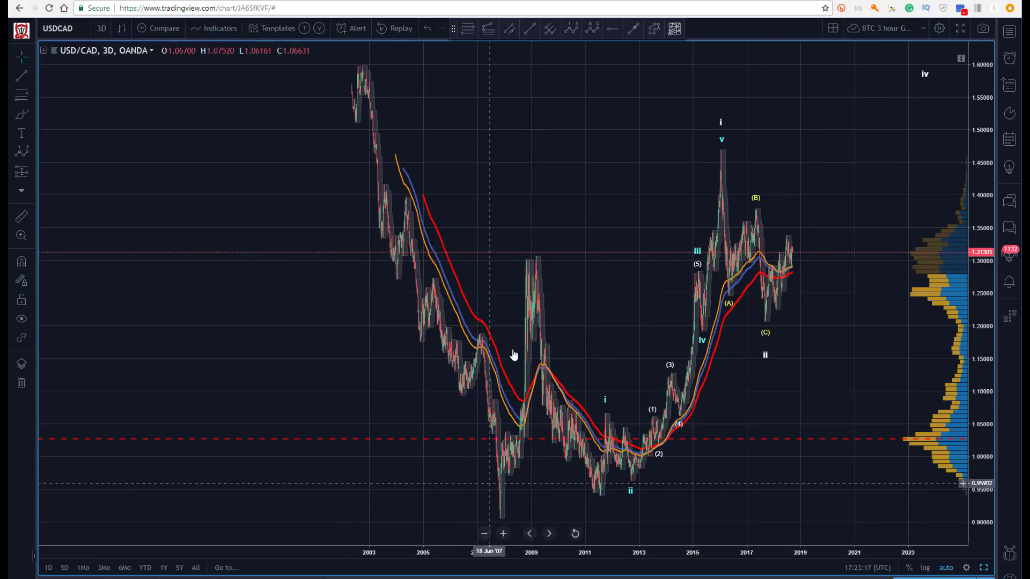
pyautogui.click(352, 65)
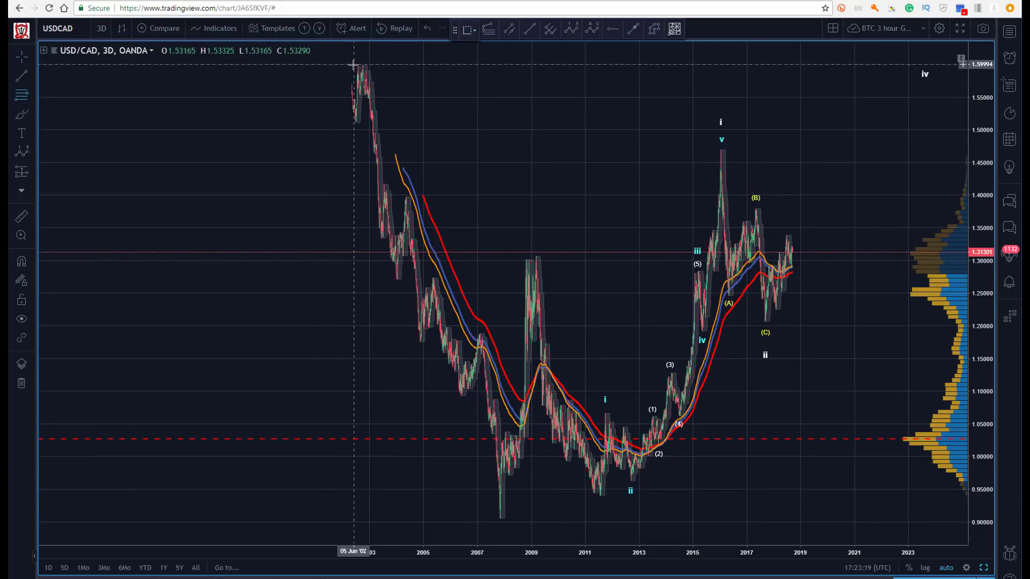
pyautogui.click(470, 518)
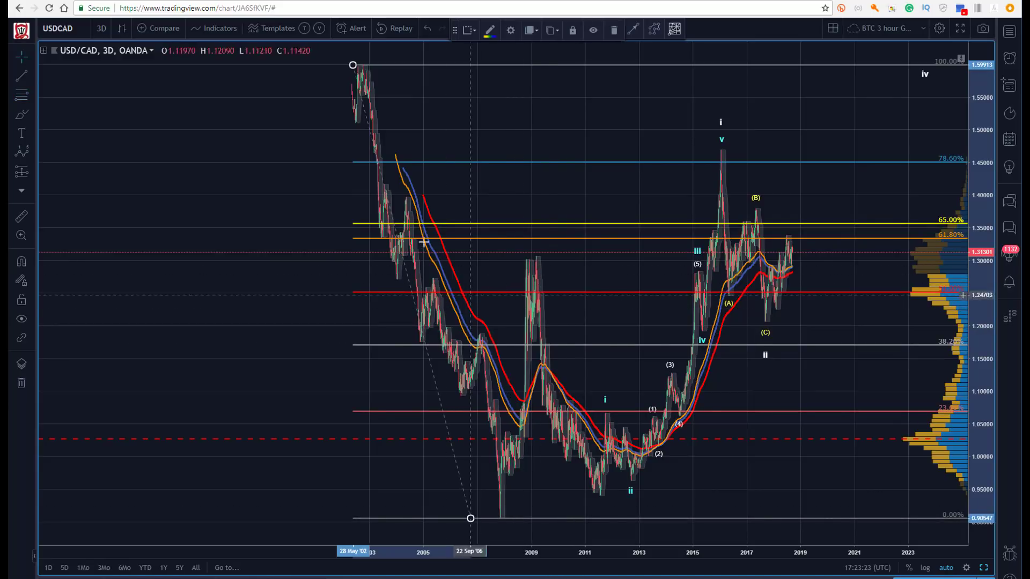
pyautogui.moveTo(353, 65); pyautogui.dragTo(353, 65)
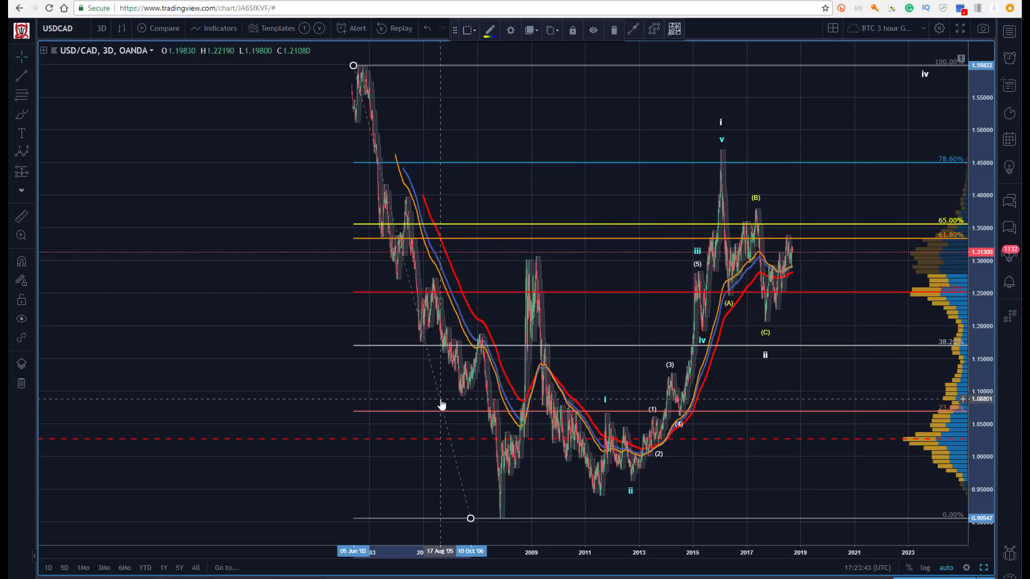
pyautogui.moveTo(470, 518); pyautogui.dragTo(464, 514)
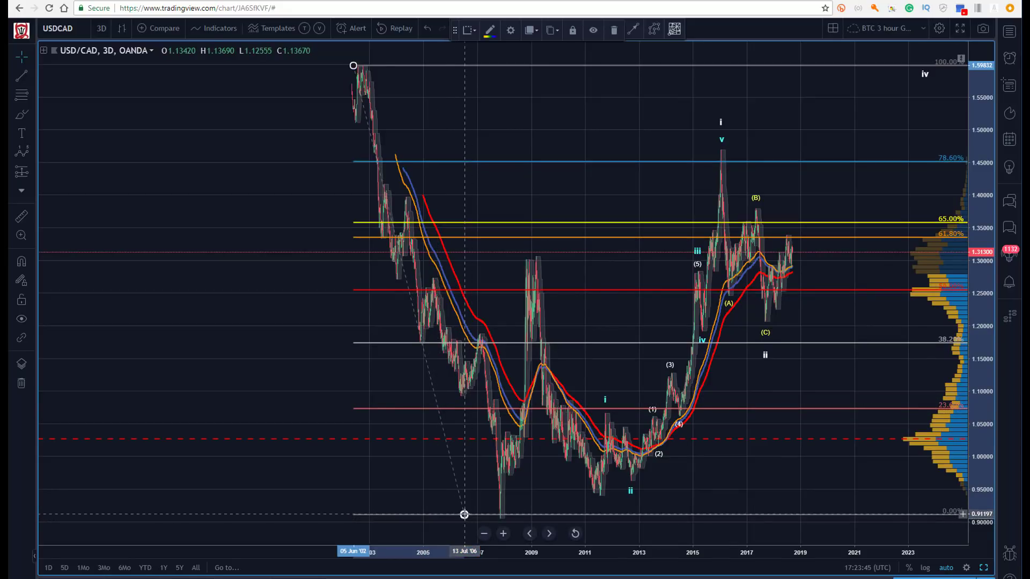
pyautogui.press('Delete')
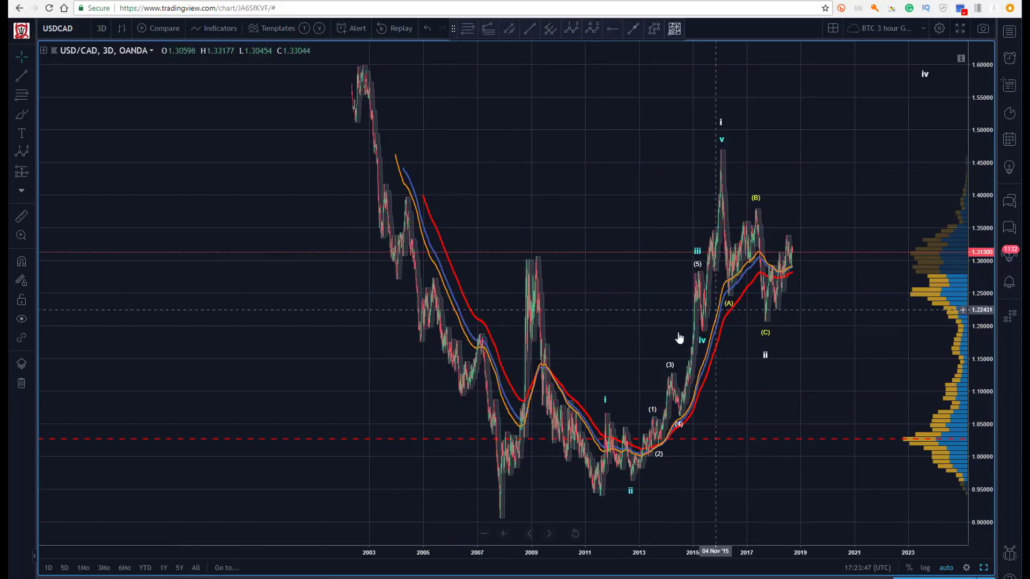
# Step: Mark the 2011 low at 0.93979 with a horizontal ray
pyautogui.moveTo(545, 558); pyautogui.dragTo(322, 552)
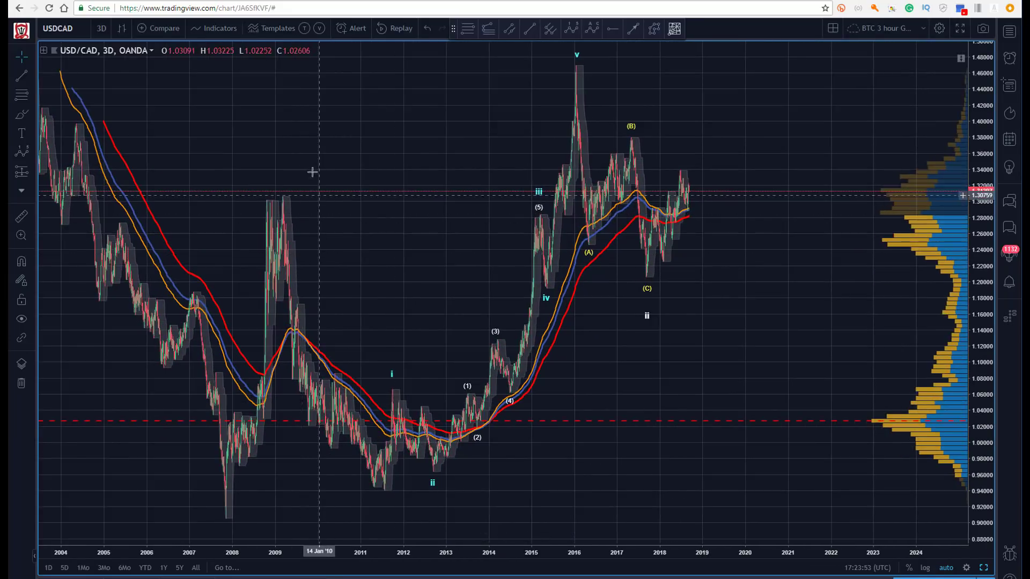
pyautogui.moveTo(275, 144); pyautogui.dragTo(271, 156)
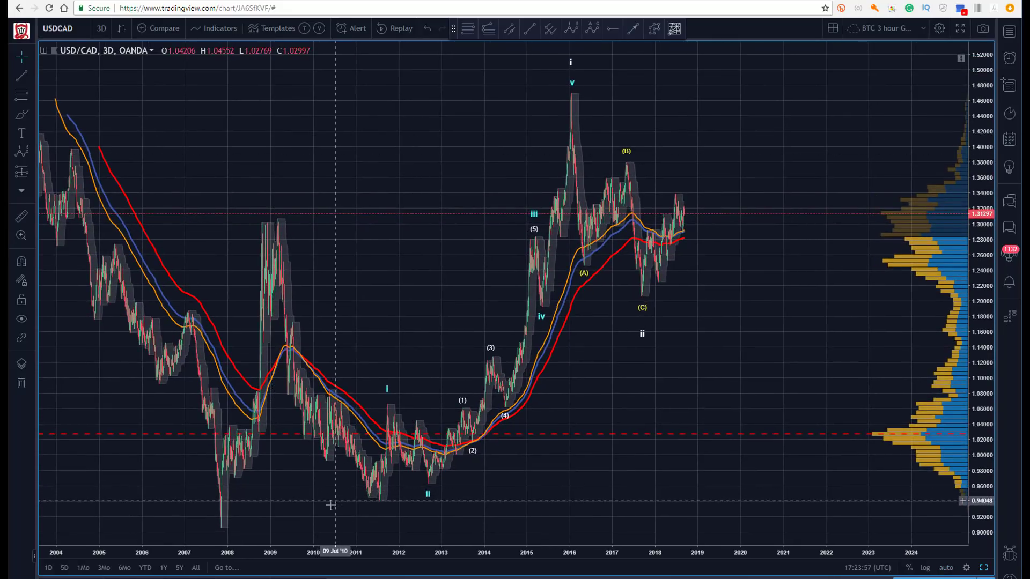
pyautogui.click(615, 31)
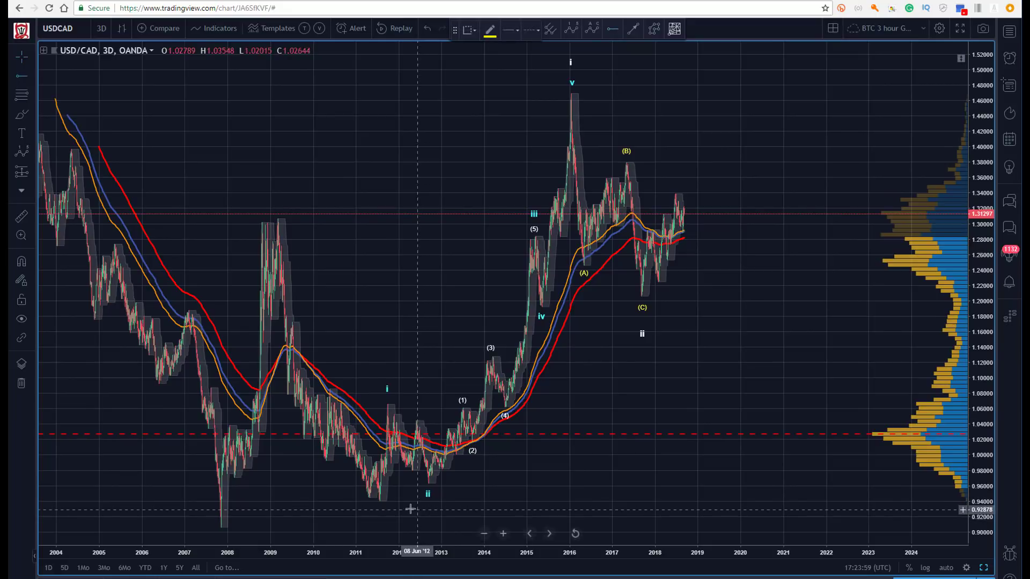
pyautogui.click(378, 501)
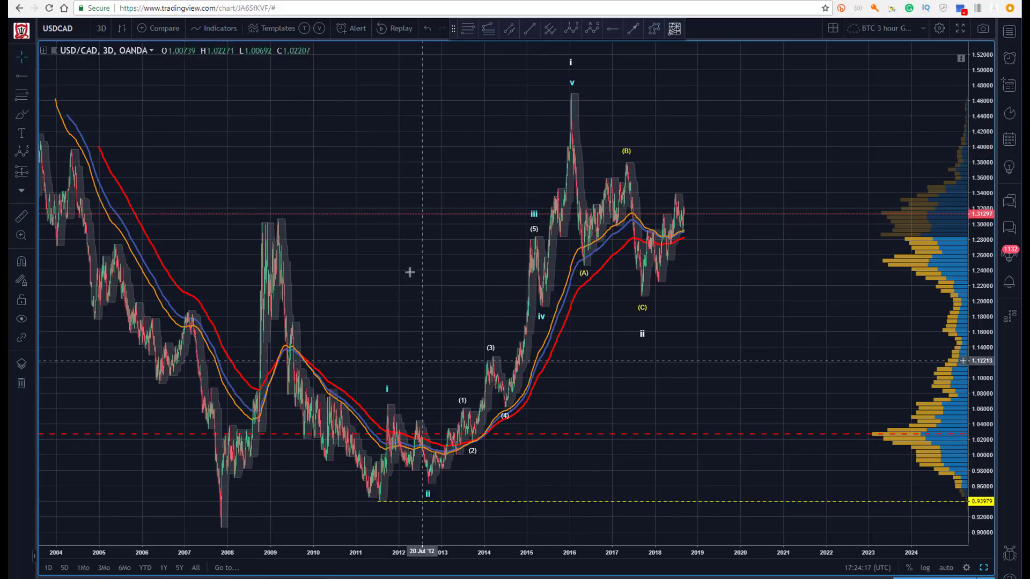
pyautogui.click(468, 29)
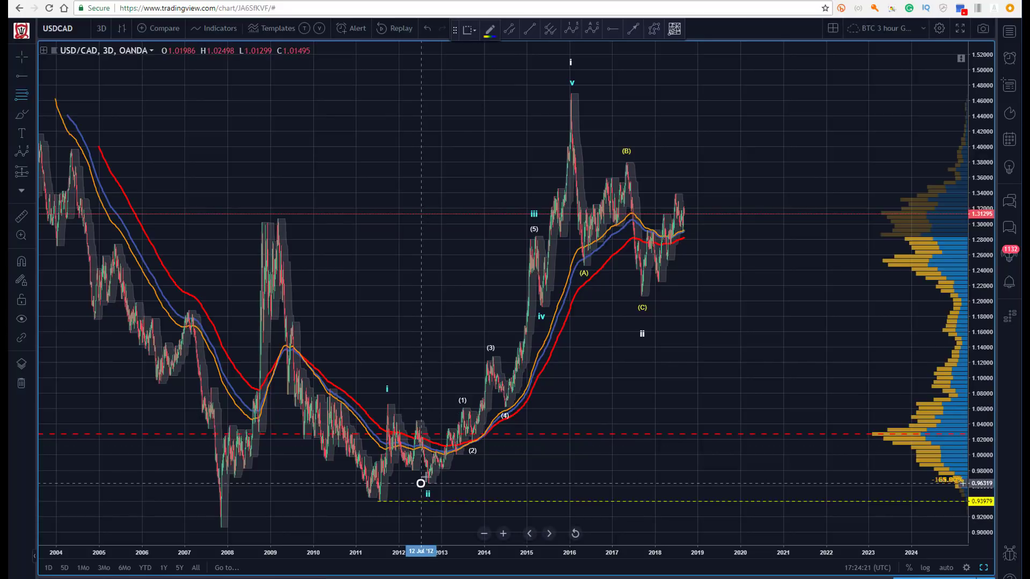
pyautogui.click(494, 236)
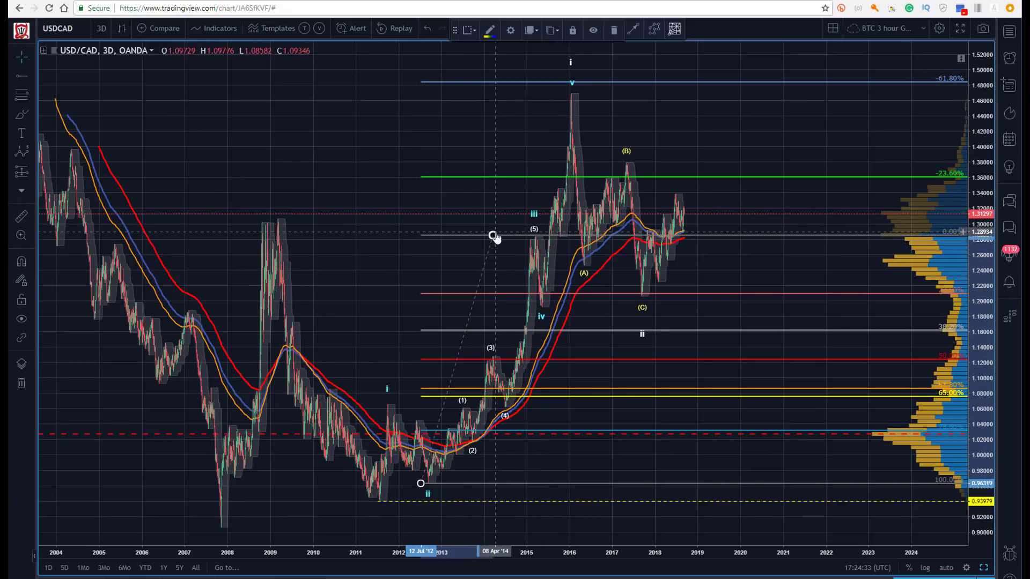
pyautogui.press('Delete')
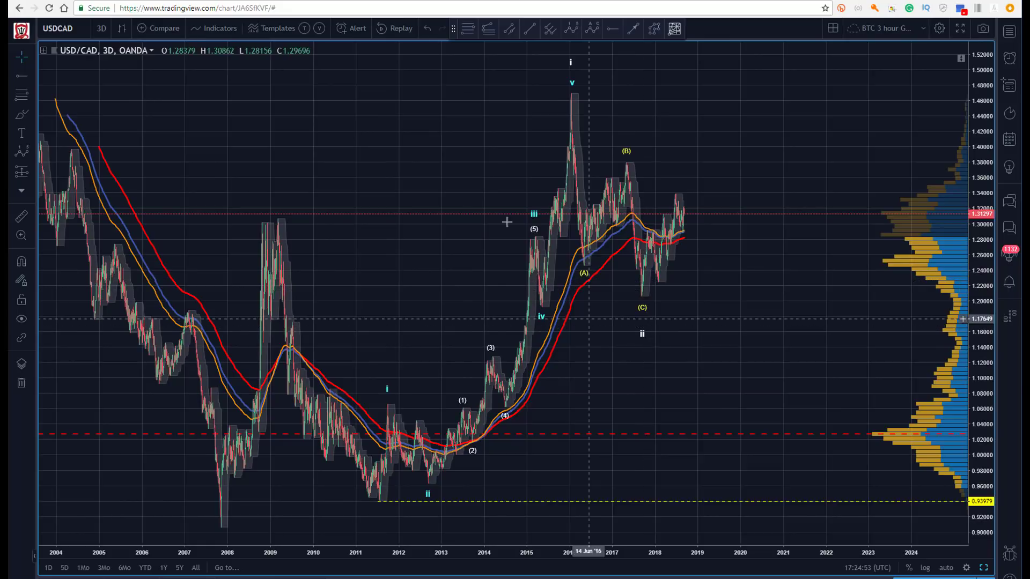
# Step: Raise the (C) point to about 1.2005 and the ii point to about 1.1778
pyautogui.moveTo(505, 221); pyautogui.dragTo(423, 237)
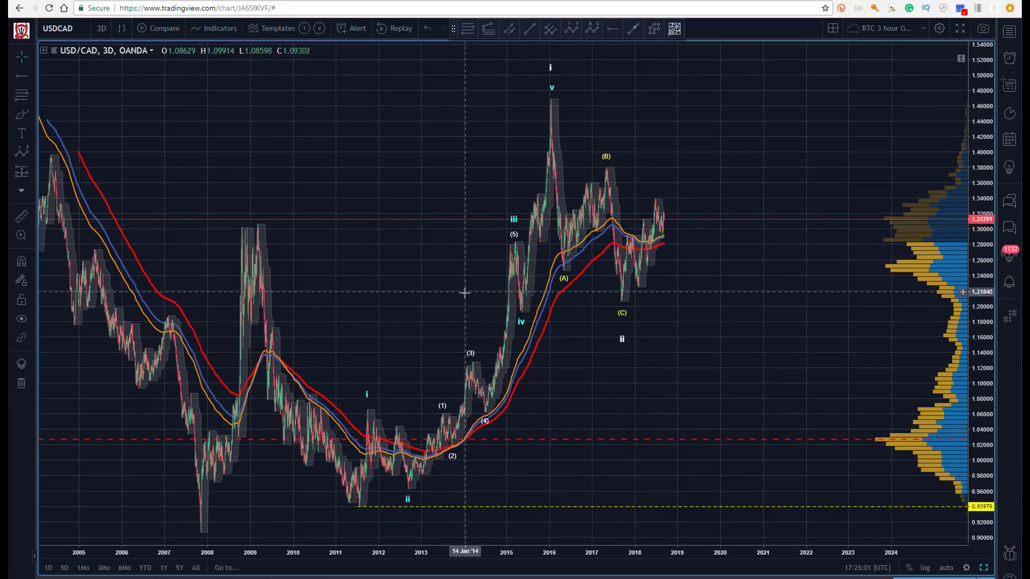
pyautogui.click(624, 319)
pyautogui.moveTo(624, 319); pyautogui.dragTo(622, 303)
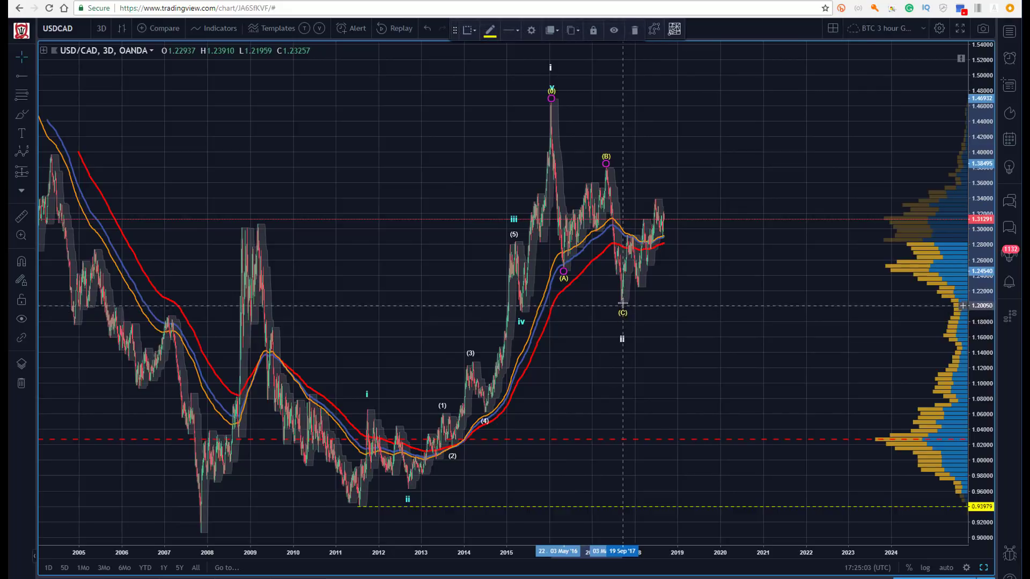
pyautogui.click(289, 231)
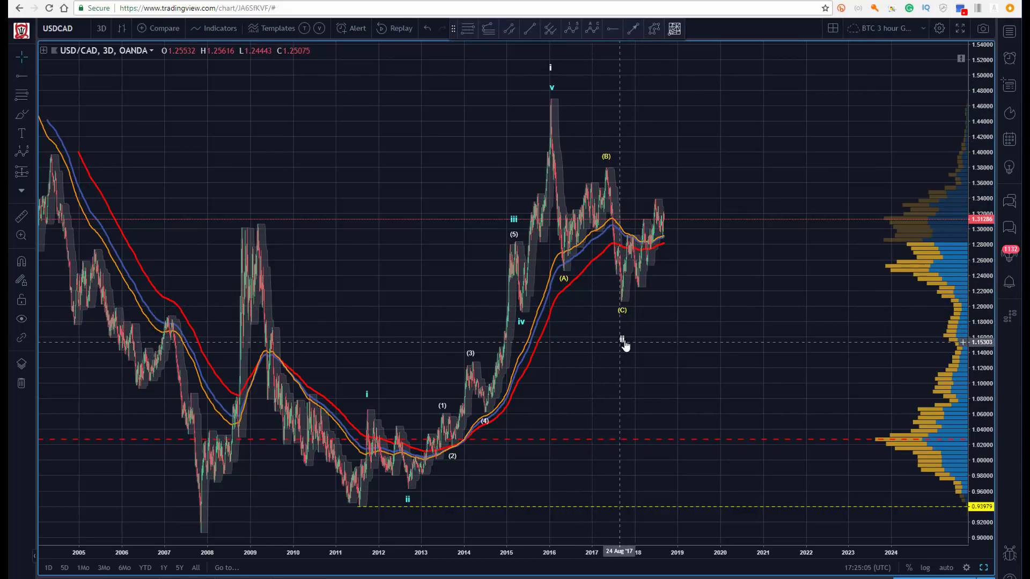
pyautogui.moveTo(622, 340); pyautogui.dragTo(620, 323)
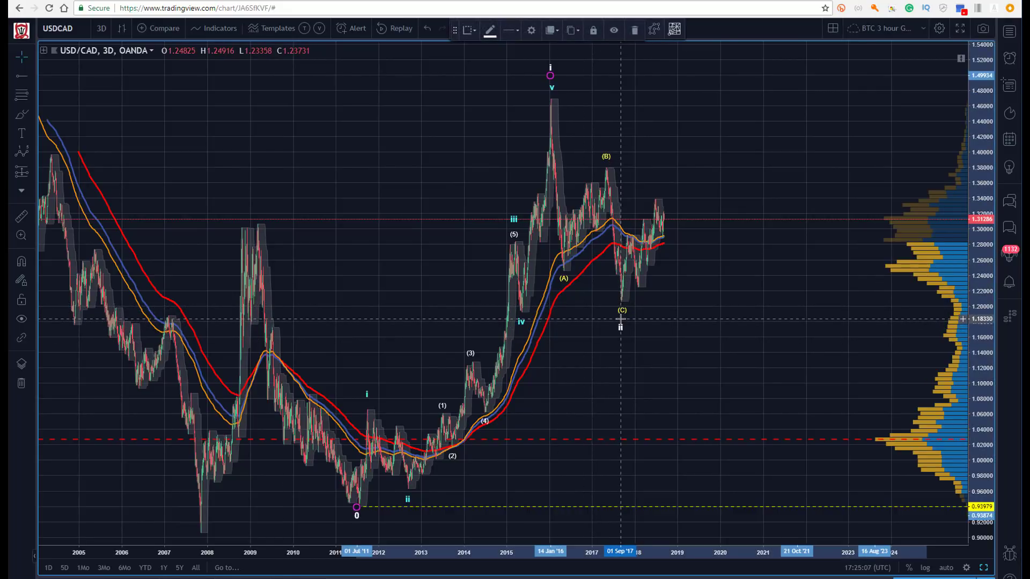
pyautogui.click(332, 163)
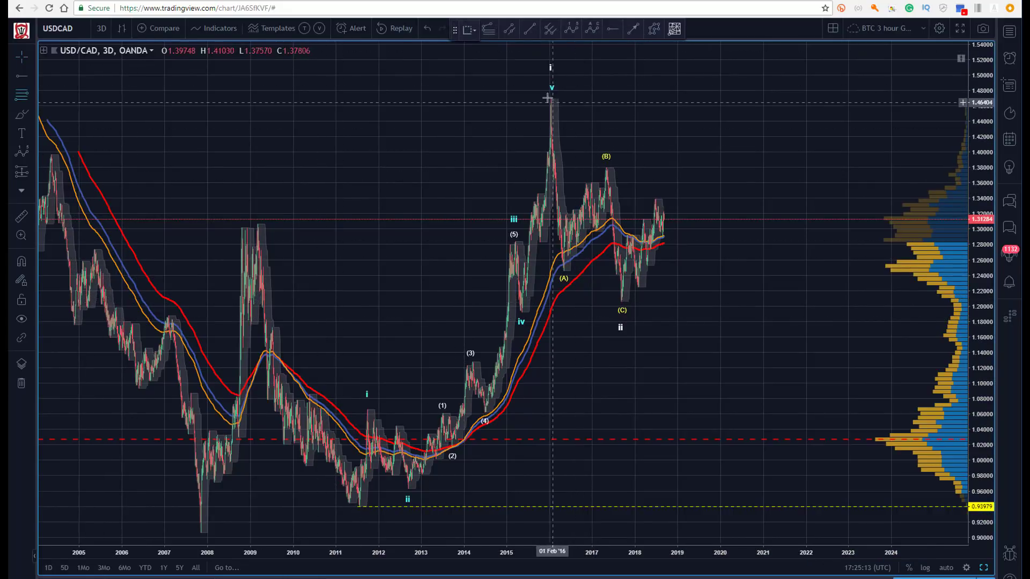
# Step: Draw a Fibonacci retracement from the 2016 peak down to about 1.245
pyautogui.click(545, 99)
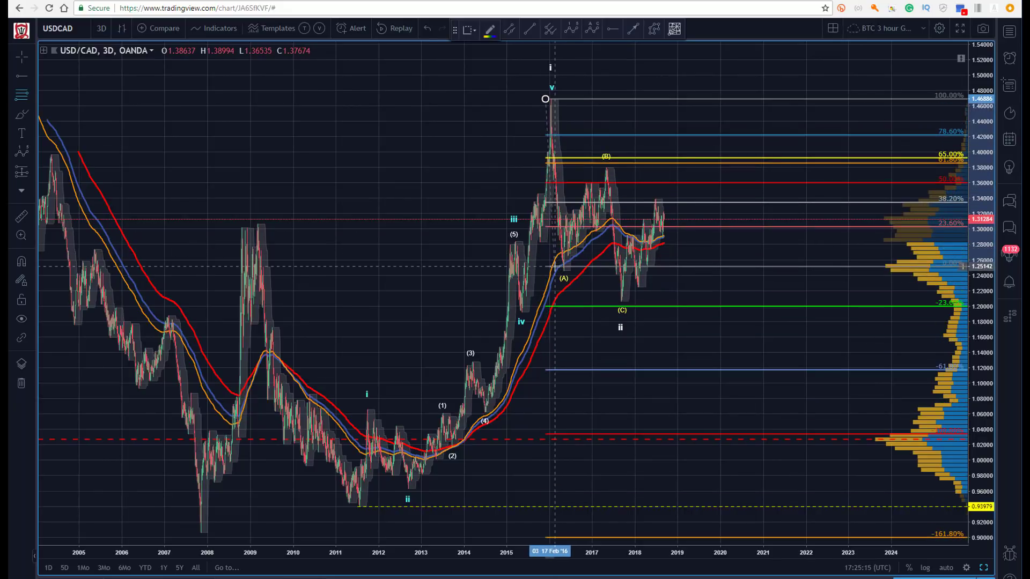
pyautogui.click(560, 272)
pyautogui.click(424, 147)
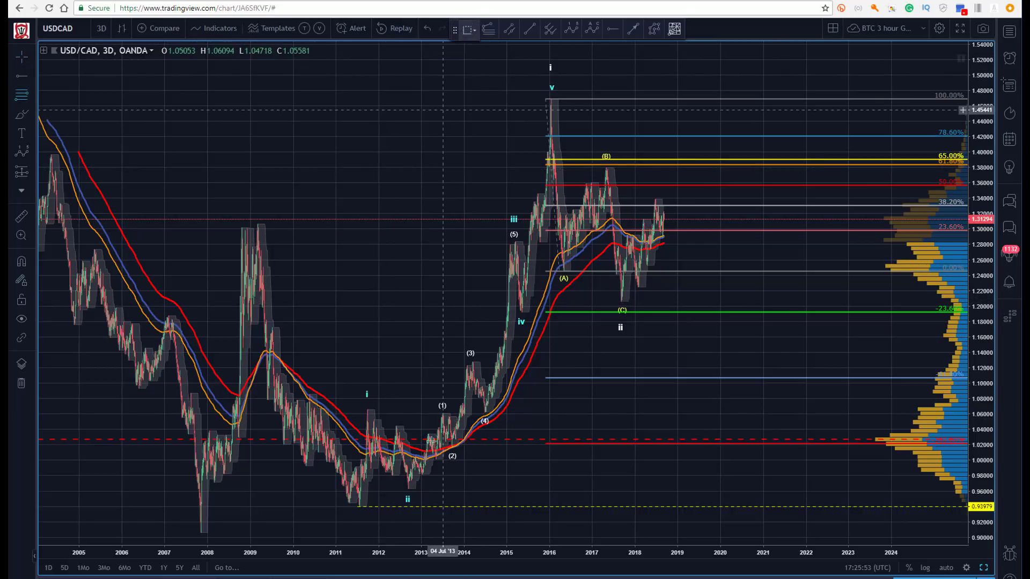
# Step: Draw a Fibonacci retracement from the 2011 low up to the 2016 high
pyautogui.click(359, 506)
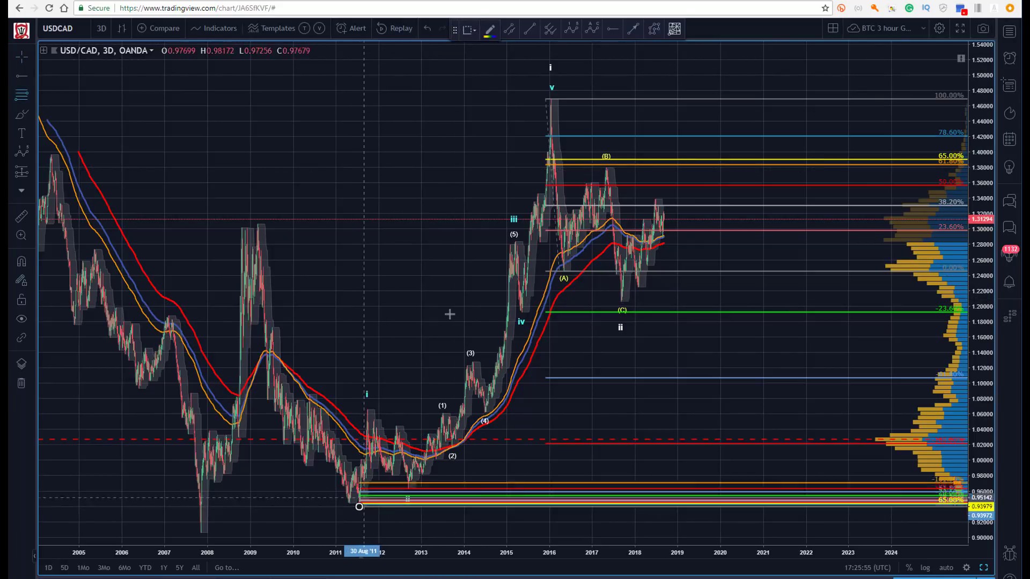
pyautogui.click(526, 99)
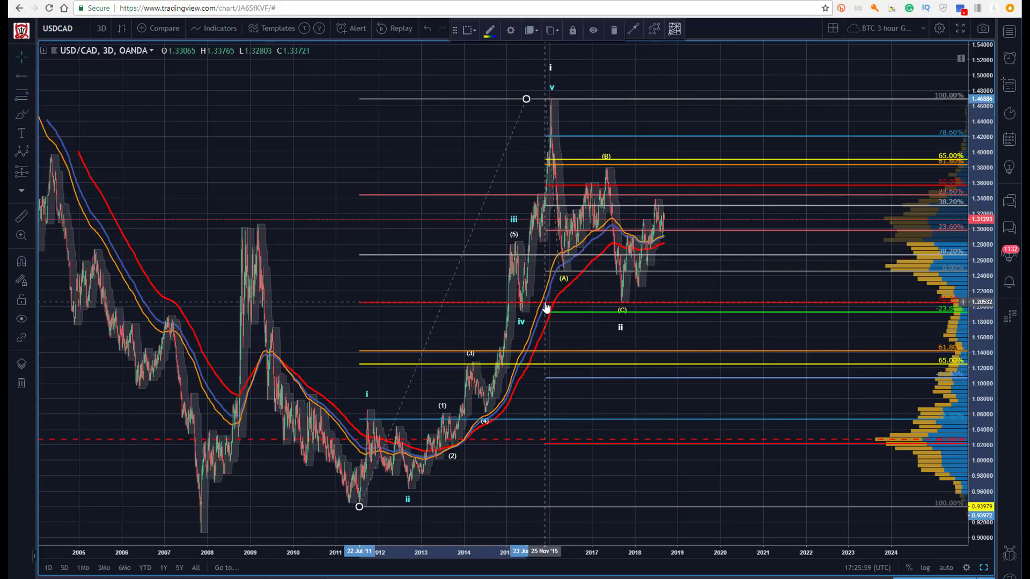
pyautogui.moveTo(226, 146); pyautogui.dragTo(225, 143)
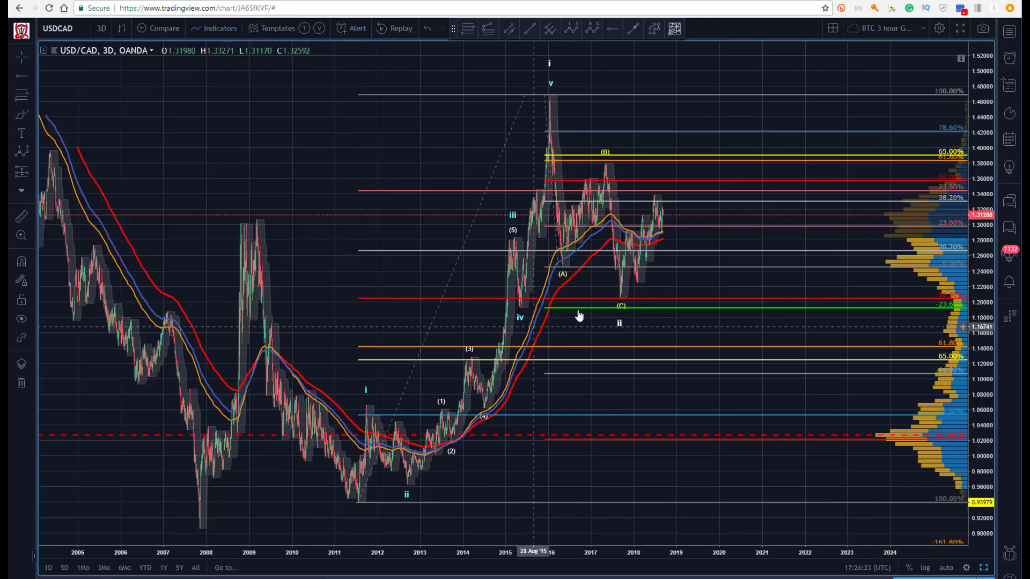
# Step: Nudge the larger wave count's ii point up to just below the (C) low
pyautogui.click(621, 303)
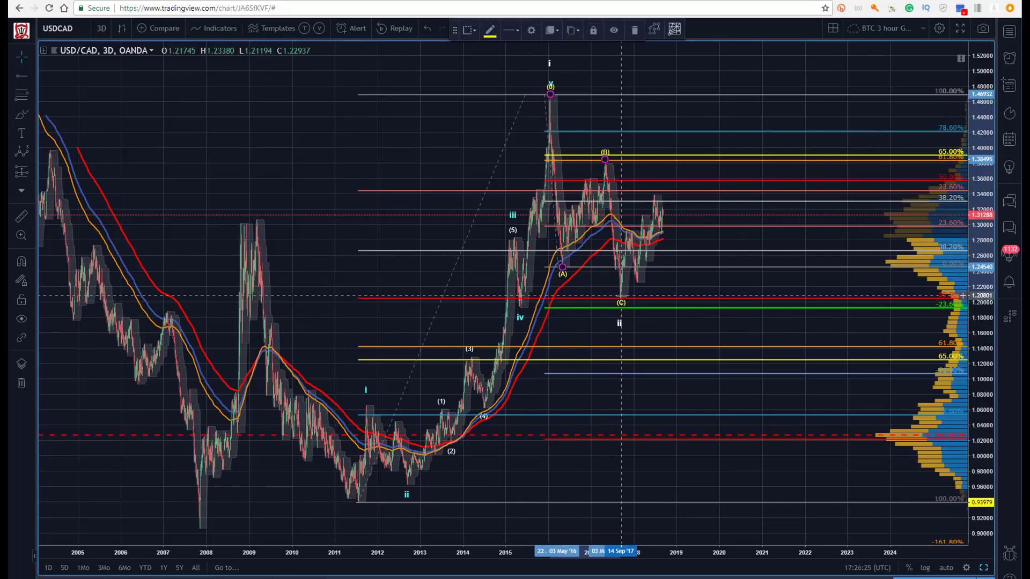
pyautogui.moveTo(619, 315); pyautogui.dragTo(622, 307)
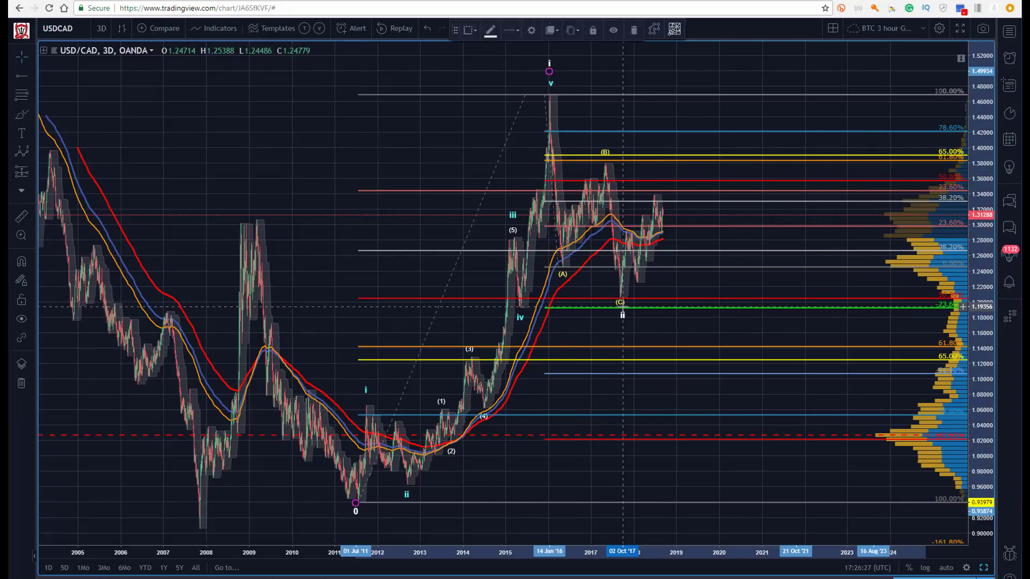
pyautogui.click(621, 308)
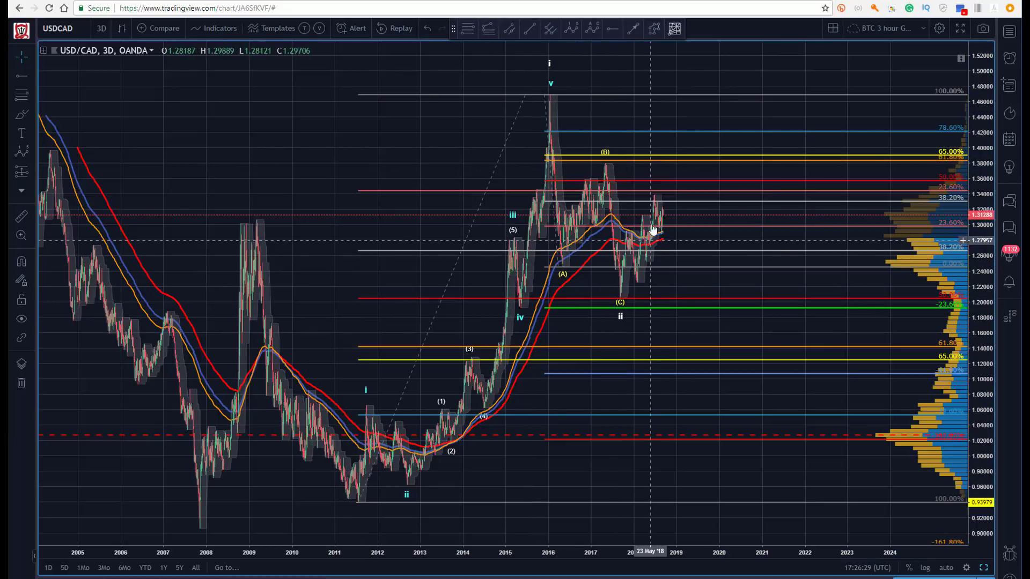
pyautogui.moveTo(610, 274); pyautogui.dragTo(611, 274)
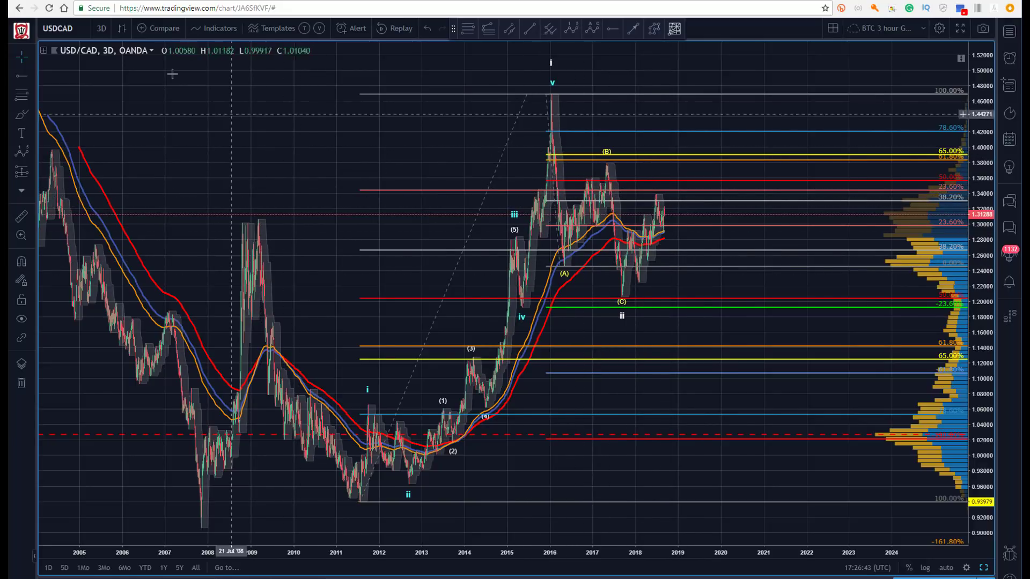
# Step: Switch the chart to the daily interval and auto-fit the price scale
pyautogui.click(101, 29)
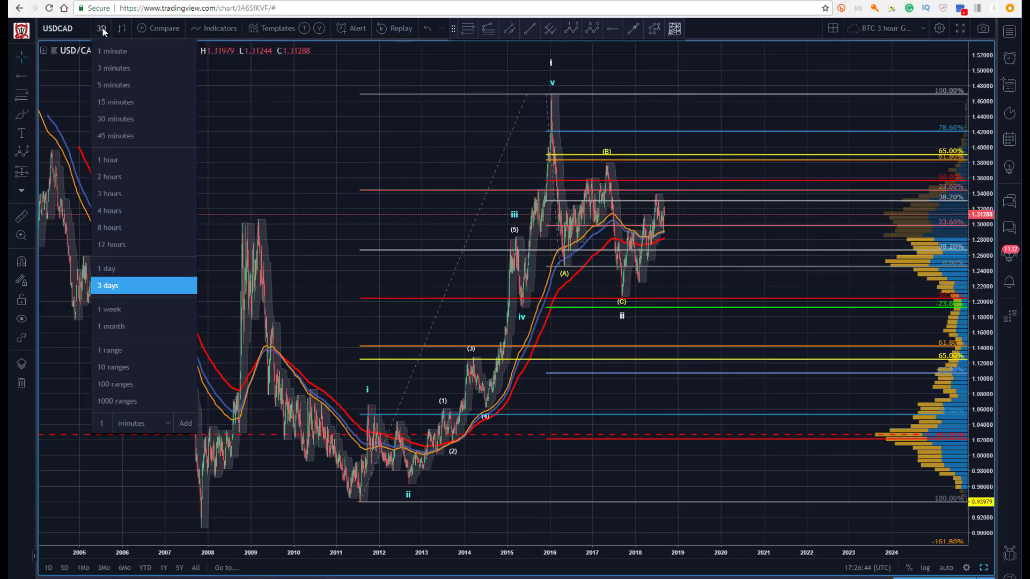
pyautogui.click(110, 268)
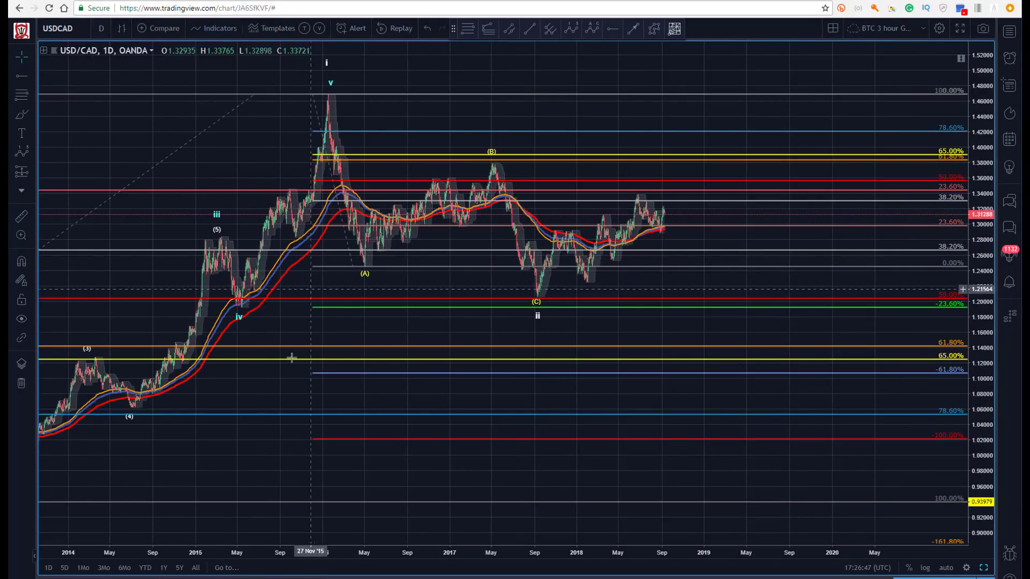
pyautogui.click(942, 569)
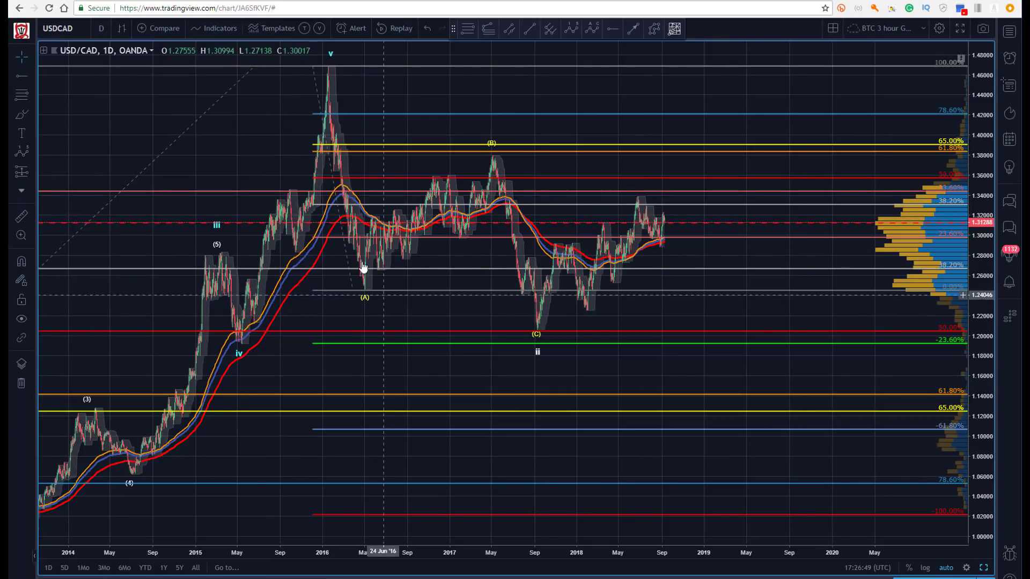
pyautogui.moveTo(231, 162); pyautogui.dragTo(275, 162)
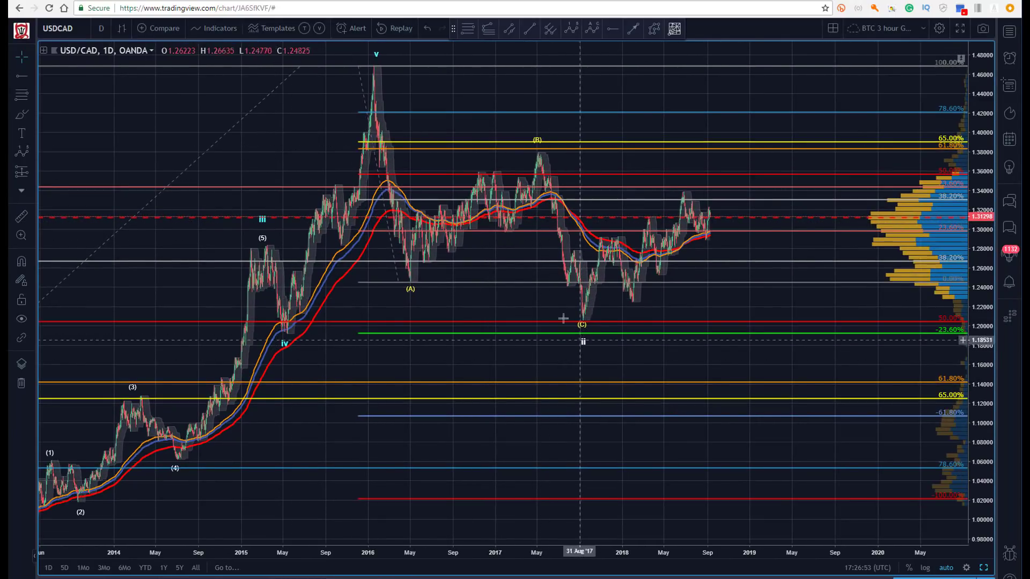
pyautogui.click(583, 328)
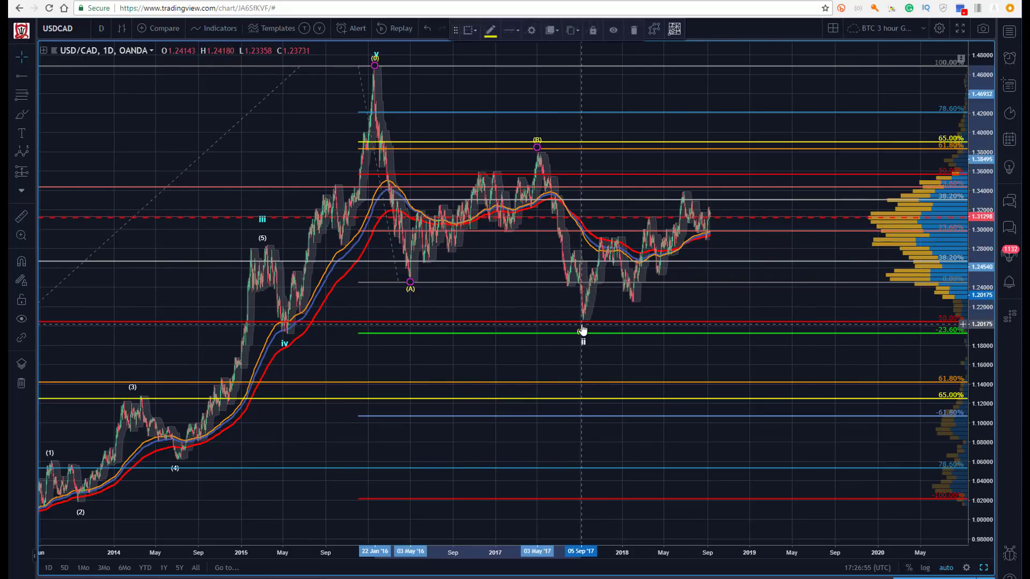
pyautogui.click(296, 167)
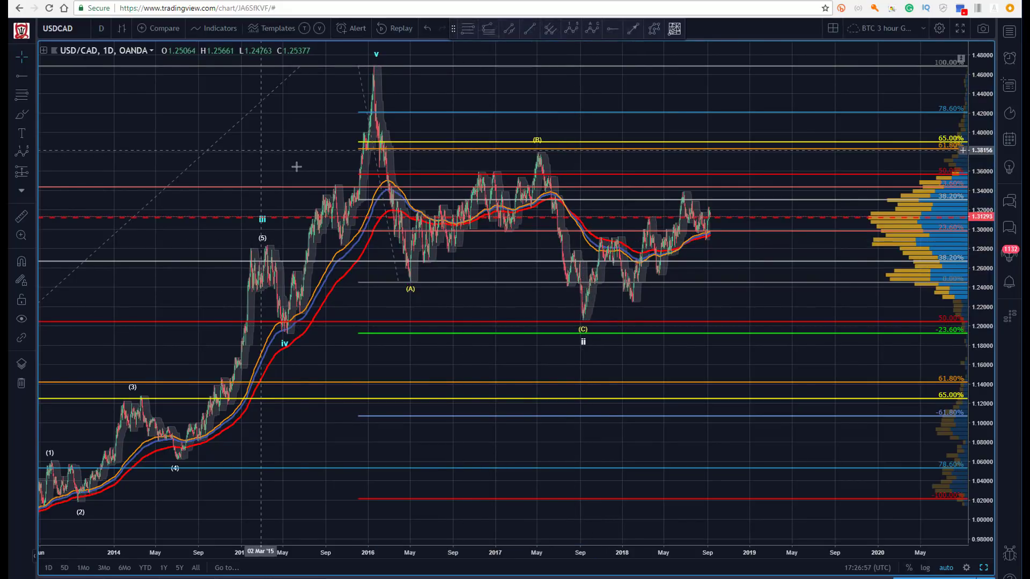
# Step: Draw a pitchfork from the Jan '16 high through the (A) low and (B) high
pyautogui.click(550, 28)
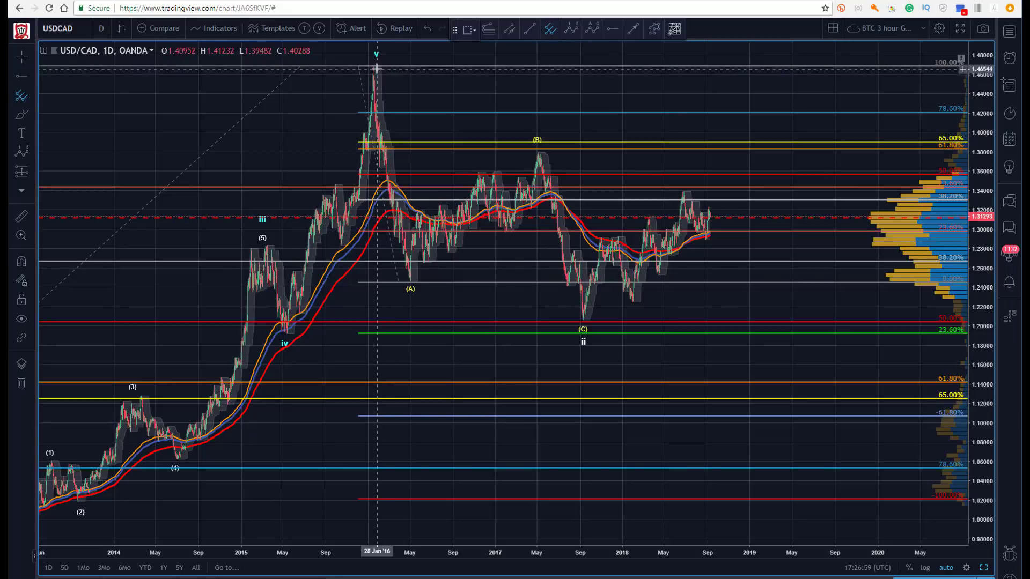
pyautogui.click(375, 66)
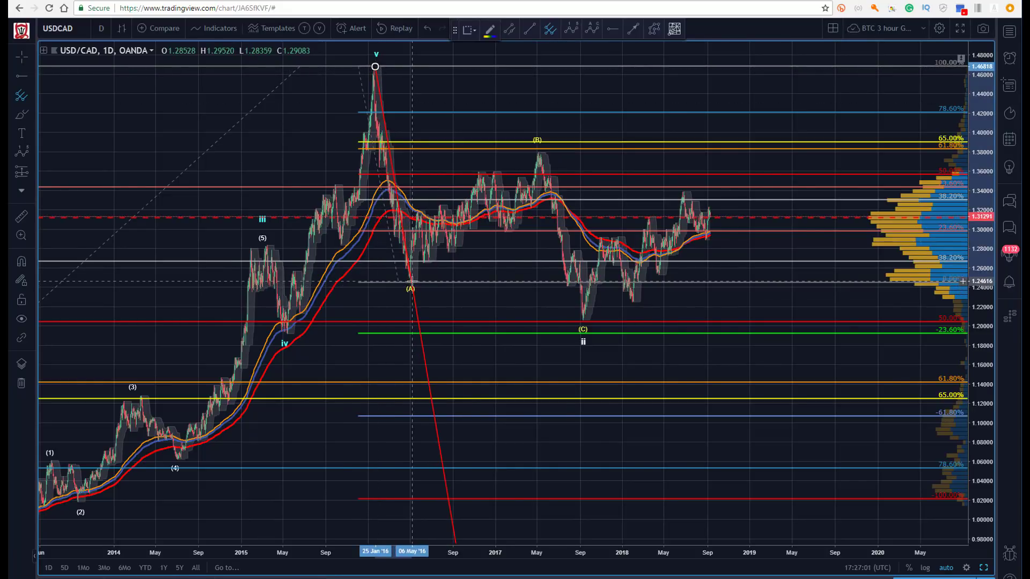
pyautogui.click(411, 280)
pyautogui.click(538, 152)
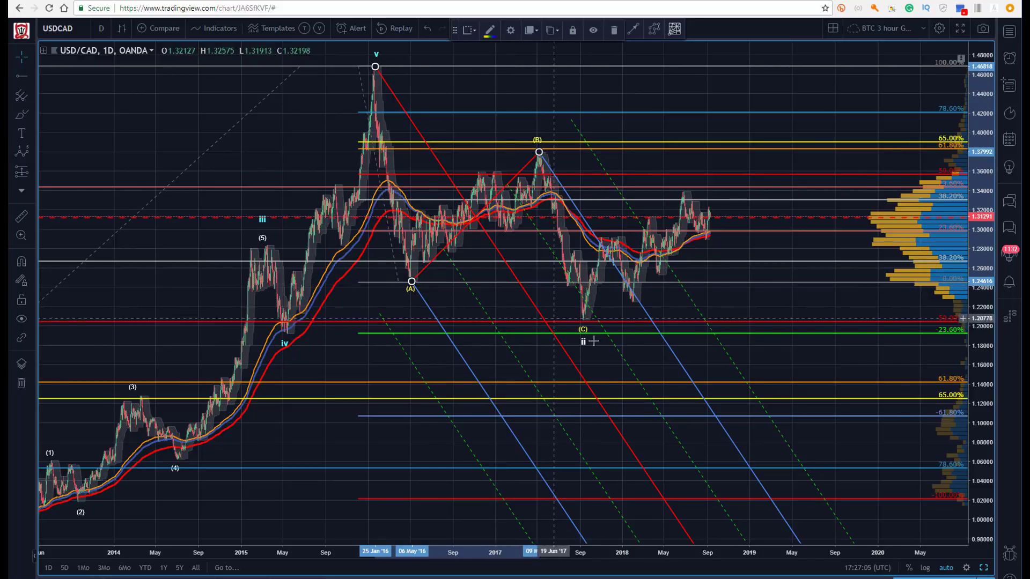
pyautogui.moveTo(140, 98); pyautogui.dragTo(143, 96)
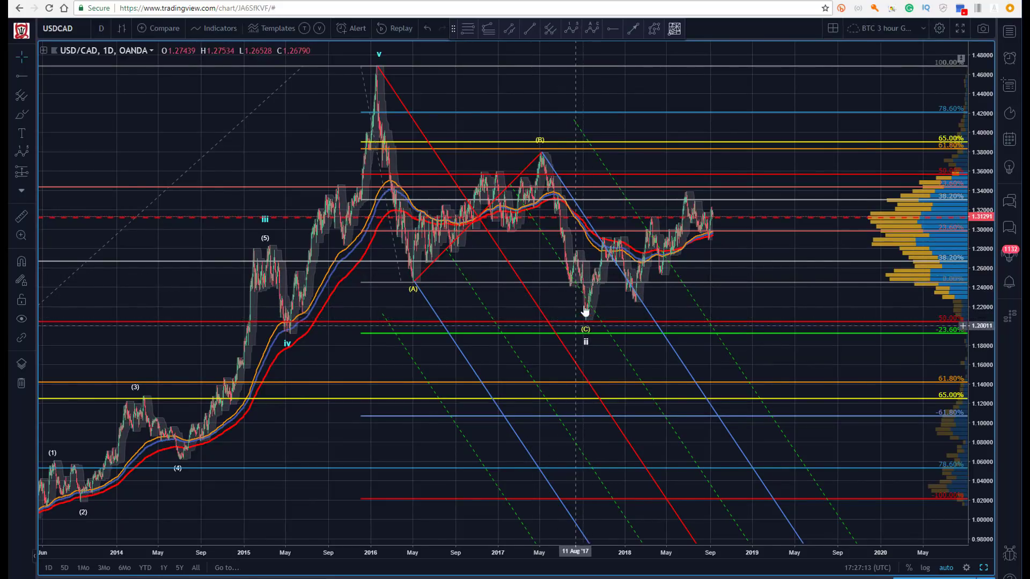
pyautogui.moveTo(125, 152); pyautogui.dragTo(111, 152)
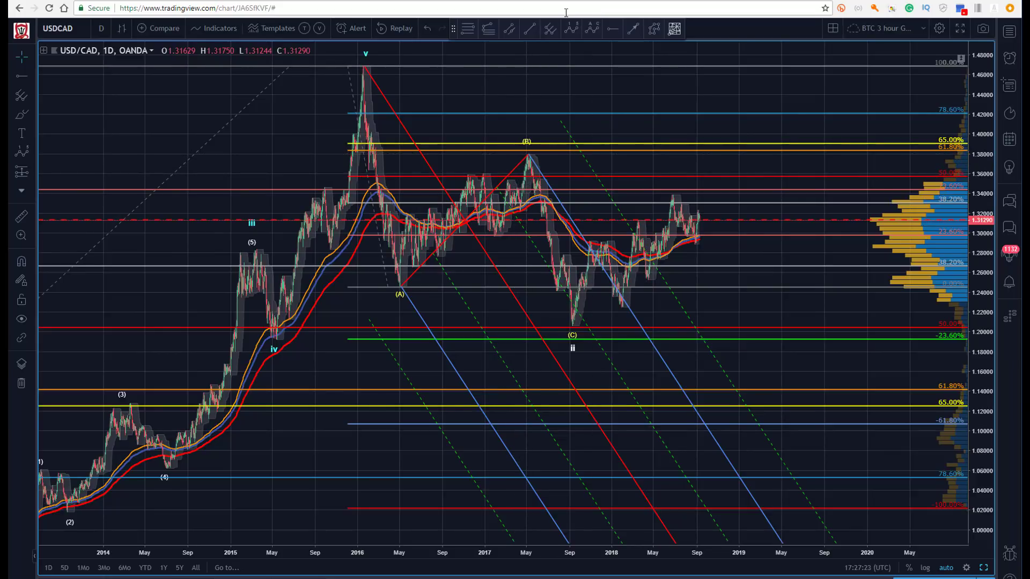
pyautogui.click(655, 29)
pyautogui.click(527, 153)
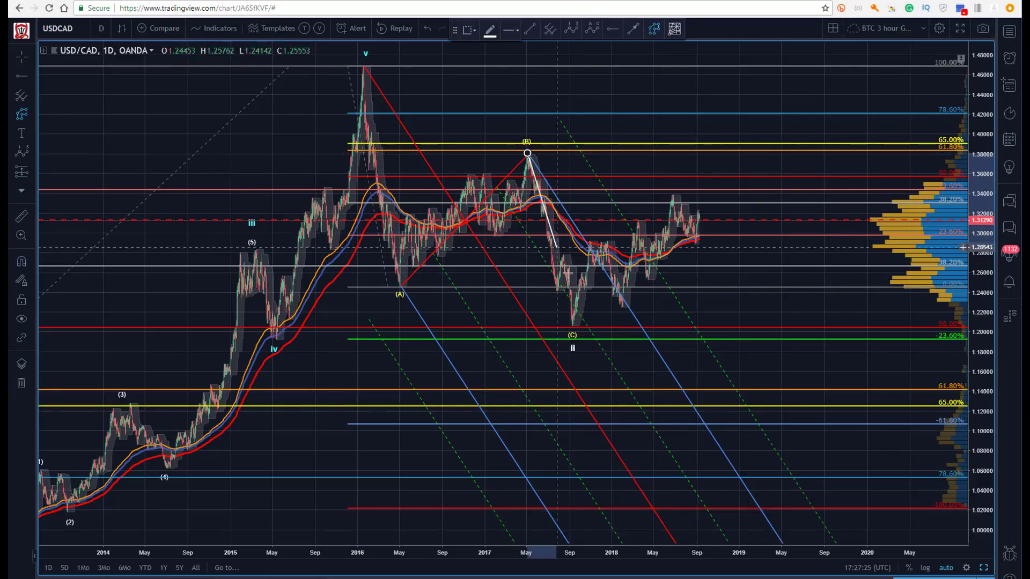
pyautogui.click(572, 324)
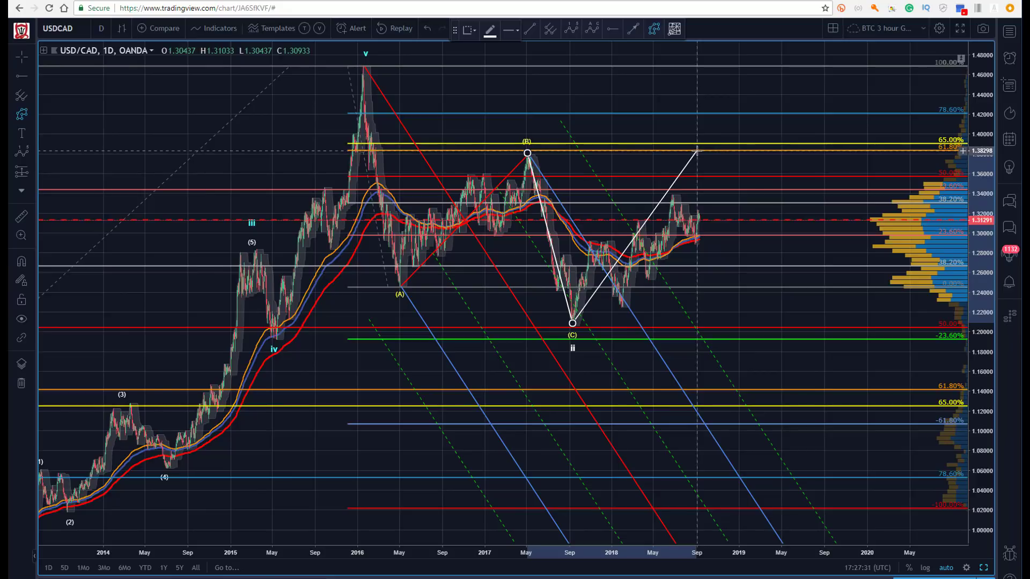
pyautogui.press('Escape')
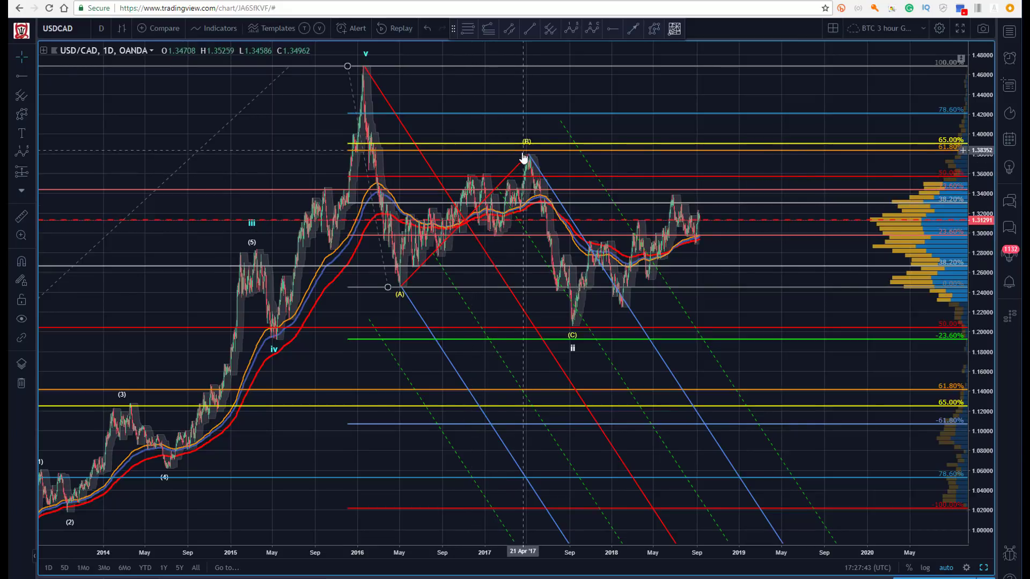
# Step: Draw a Fibonacci retracement from the (C) low to the September 2017 high
pyautogui.click(468, 28)
pyautogui.click(566, 326)
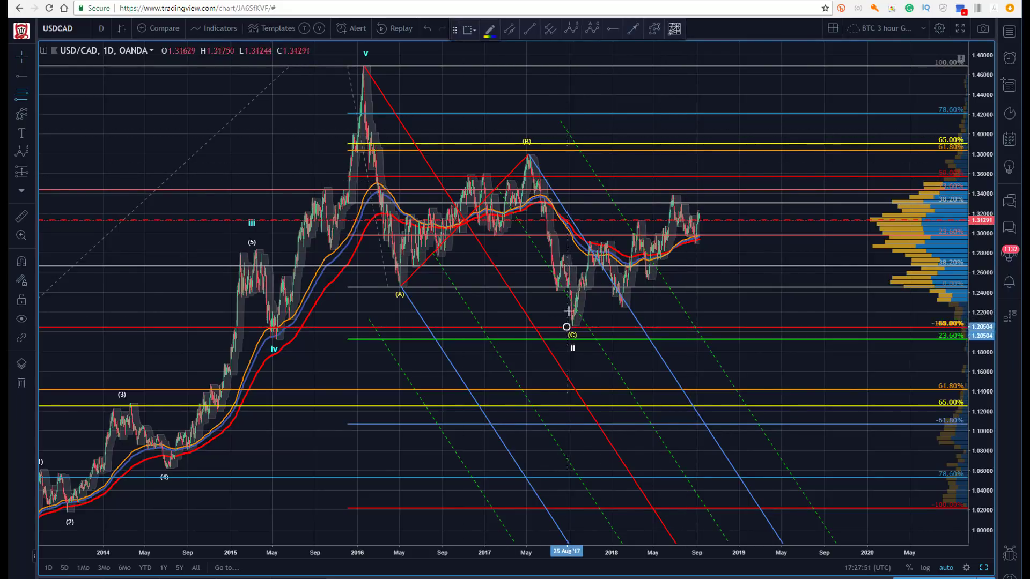
pyautogui.click(577, 240)
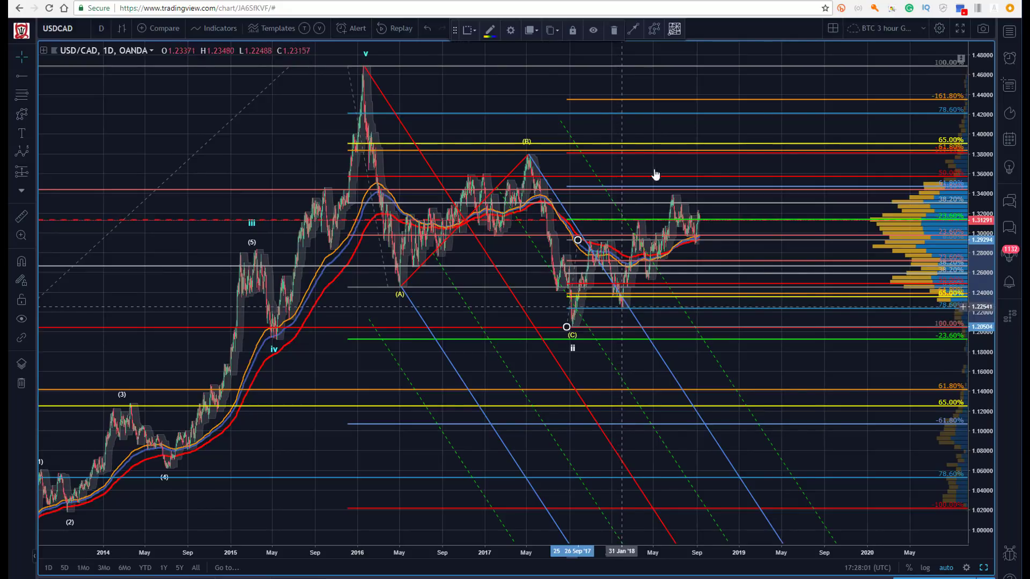
# Step: Draw a trend line from the 2018 low up to the March 2018 high
pyautogui.click(633, 29)
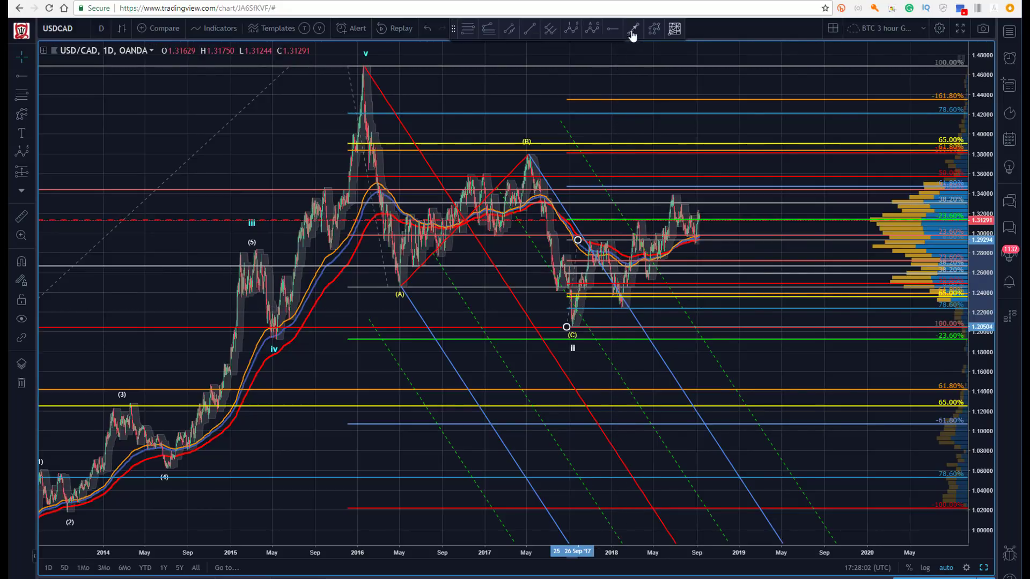
pyautogui.click(621, 307)
pyautogui.click(636, 220)
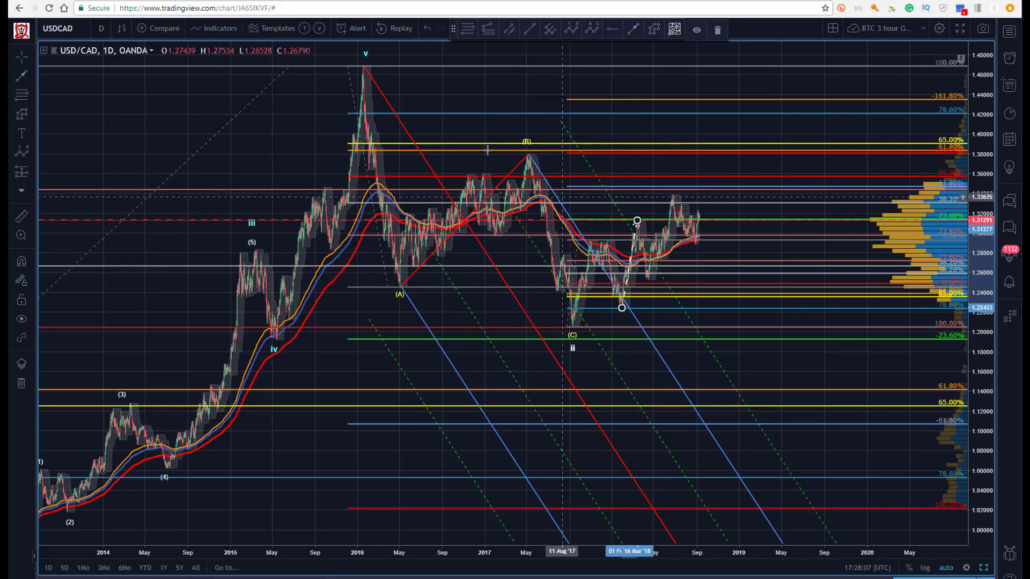
pyautogui.click(557, 258)
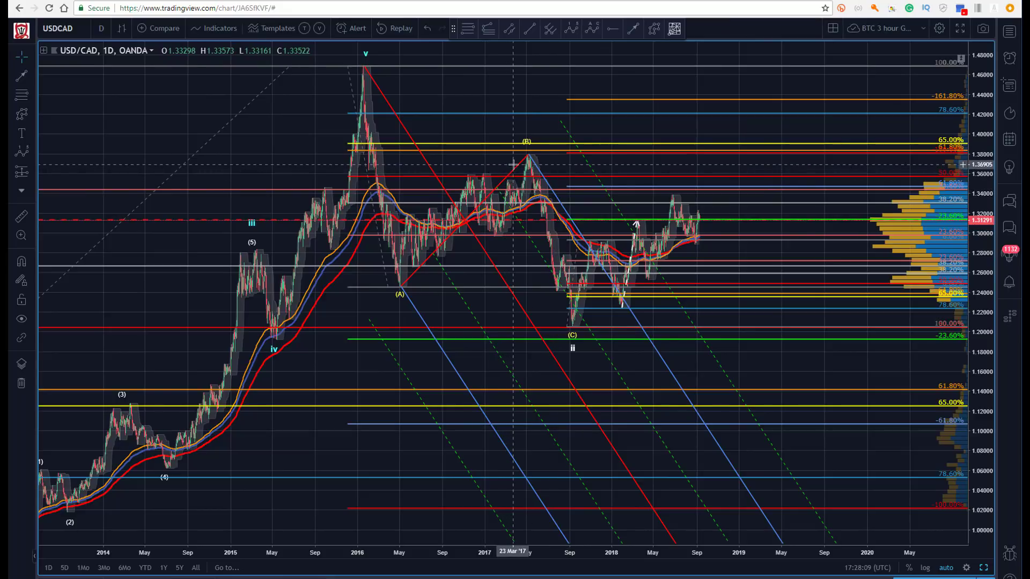
pyautogui.click(503, 185)
# Step: Delete the ABC pattern, pitchfork, trend line and two extra retracements; add a ii label under (C)
pyautogui.press('Delete')
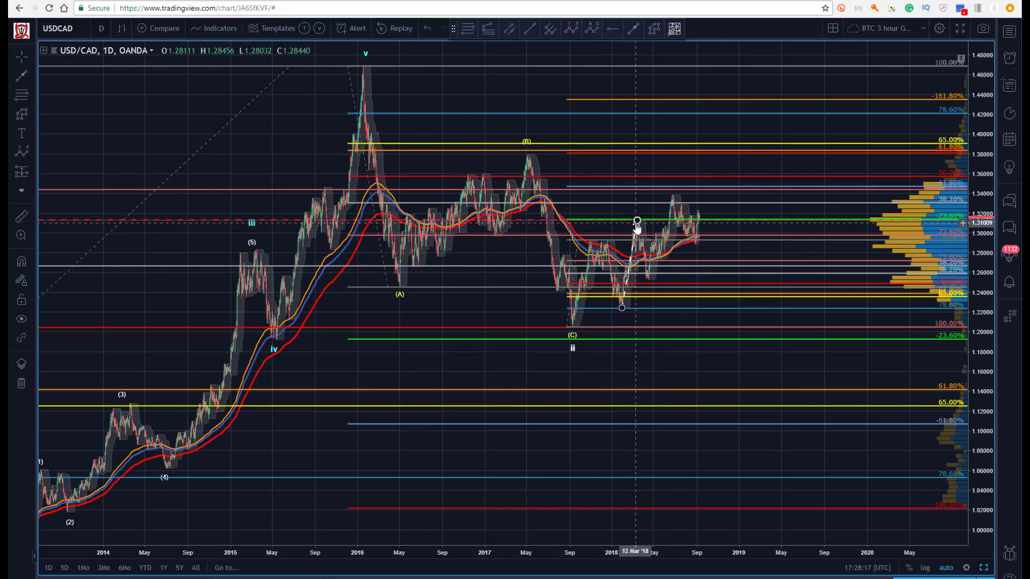
pyautogui.press('Escape')
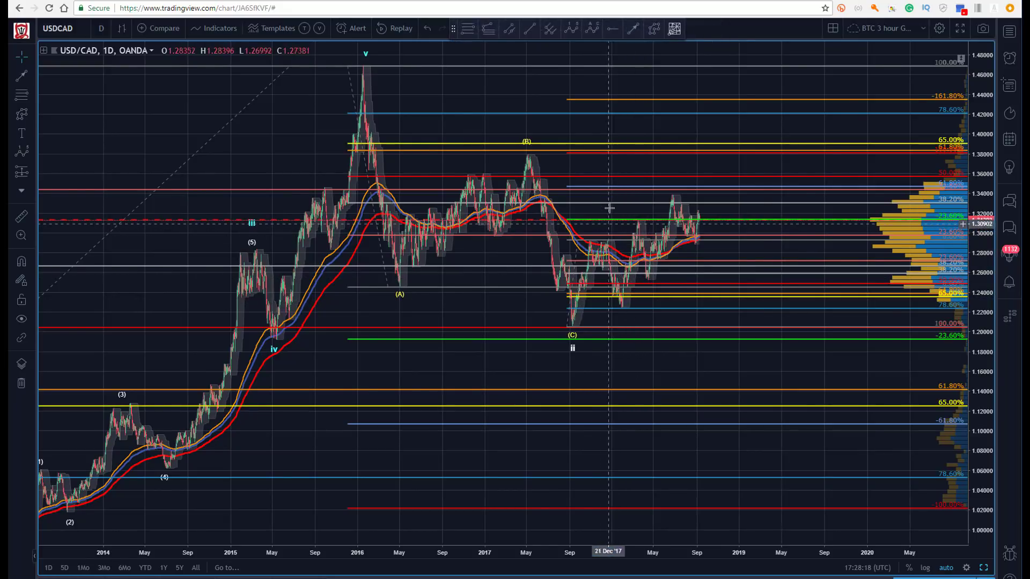
pyautogui.click(577, 254)
pyautogui.press('Delete')
pyautogui.click(448, 150)
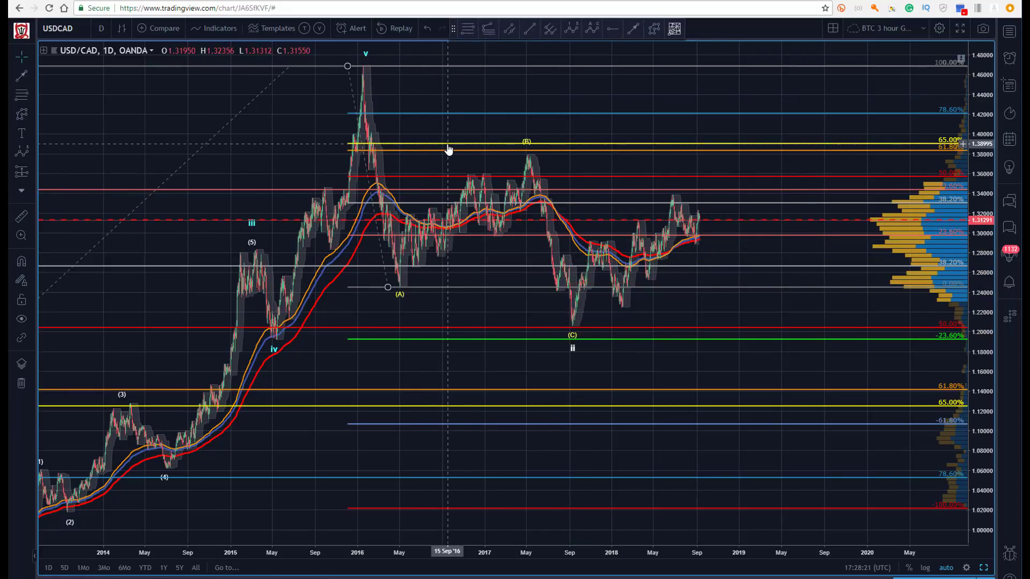
pyautogui.press('Delete')
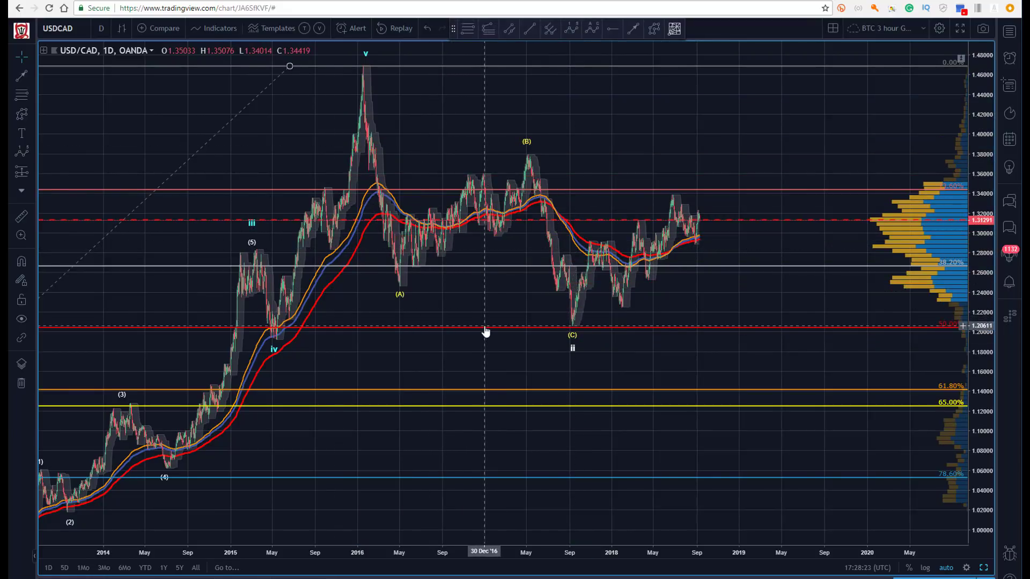
pyautogui.click(574, 345)
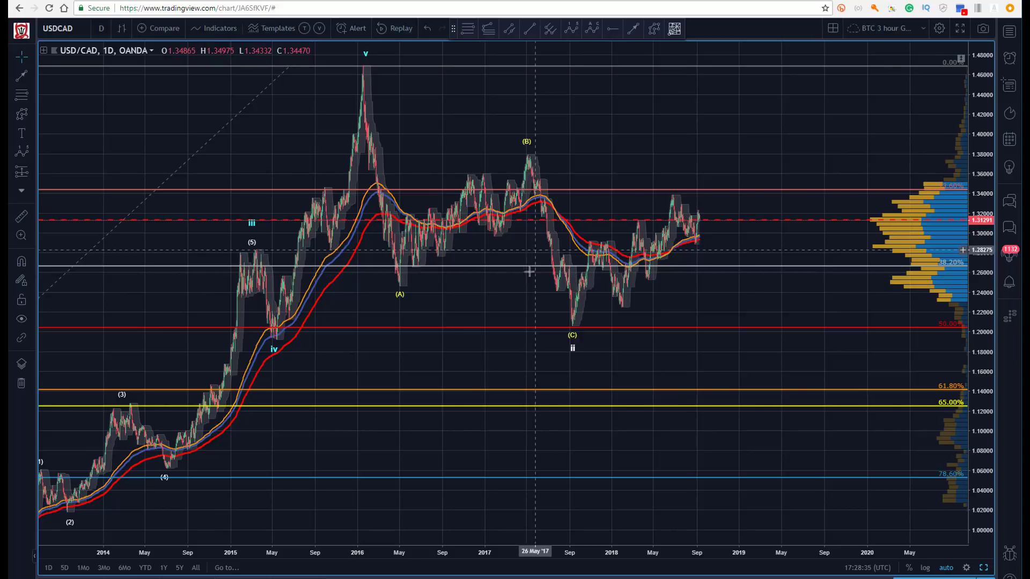
# Step: Draw a trend-based Fib extension from (C) low, Oct '17 high, Mar '18 low; switch to 1 hour
pyautogui.moveTo(532, 558); pyautogui.dragTo(758, 559)
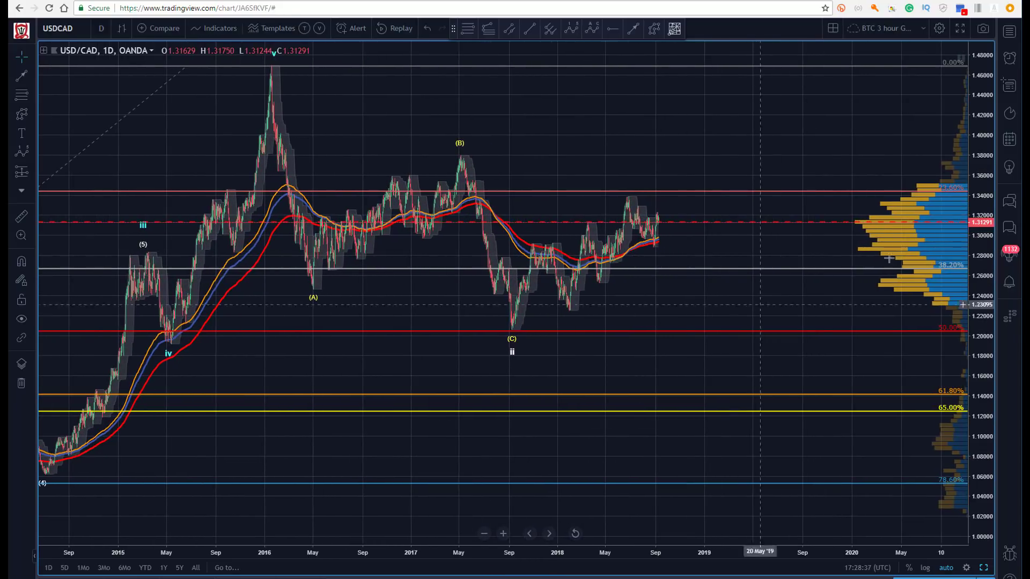
pyautogui.moveTo(987, 273); pyautogui.dragTo(994, 211)
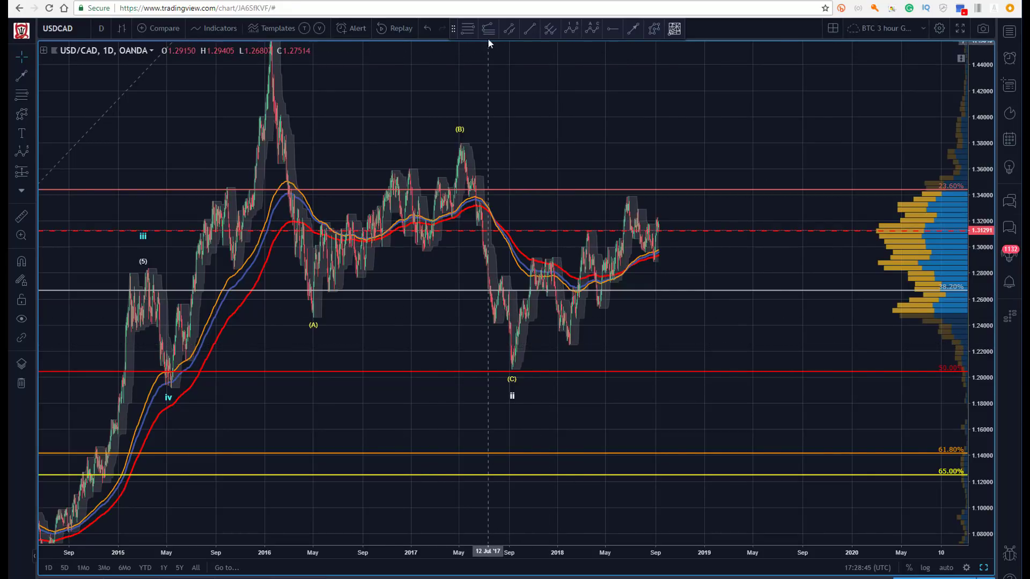
pyautogui.click(506, 370)
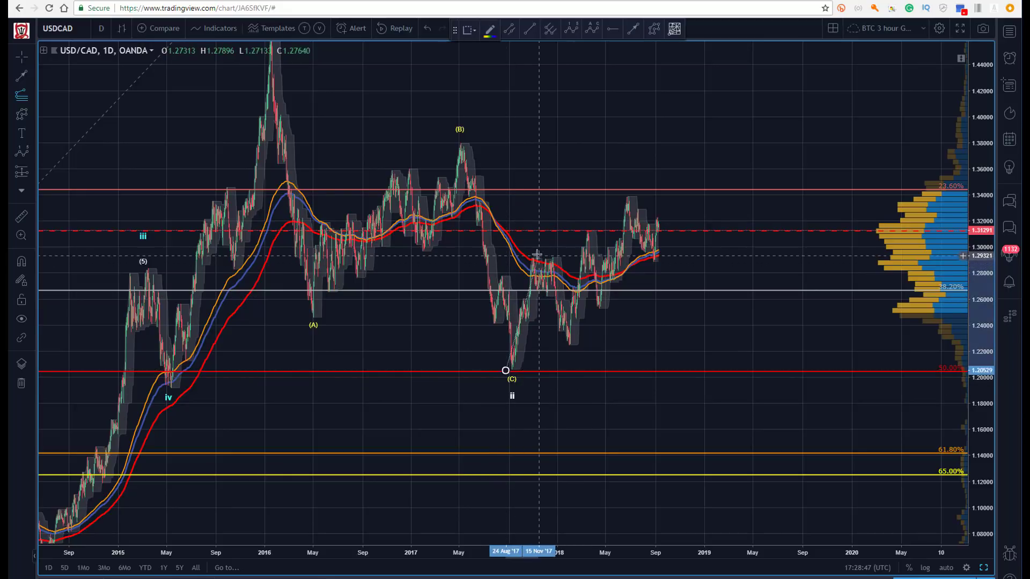
pyautogui.click(531, 257)
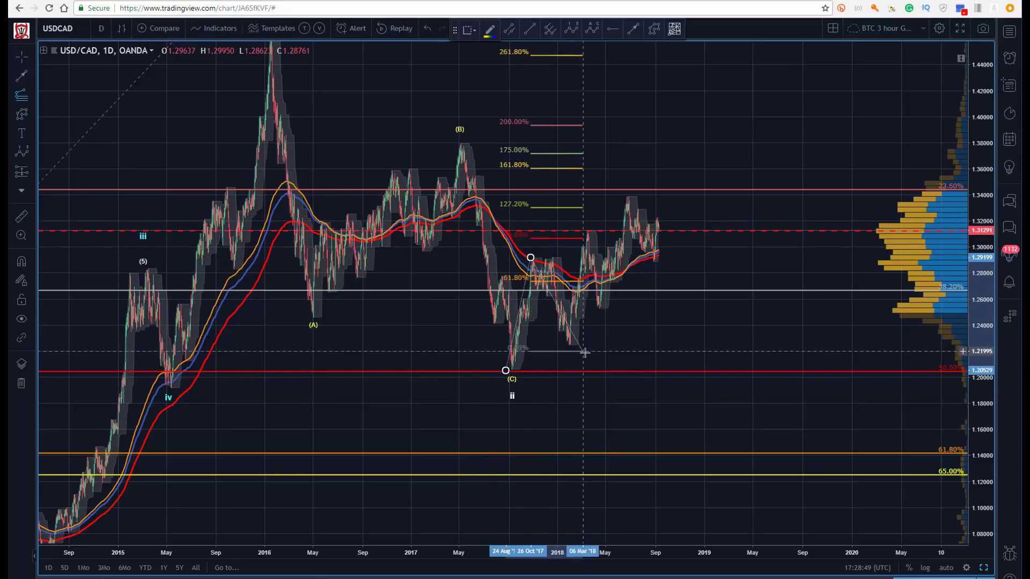
pyautogui.click(590, 344)
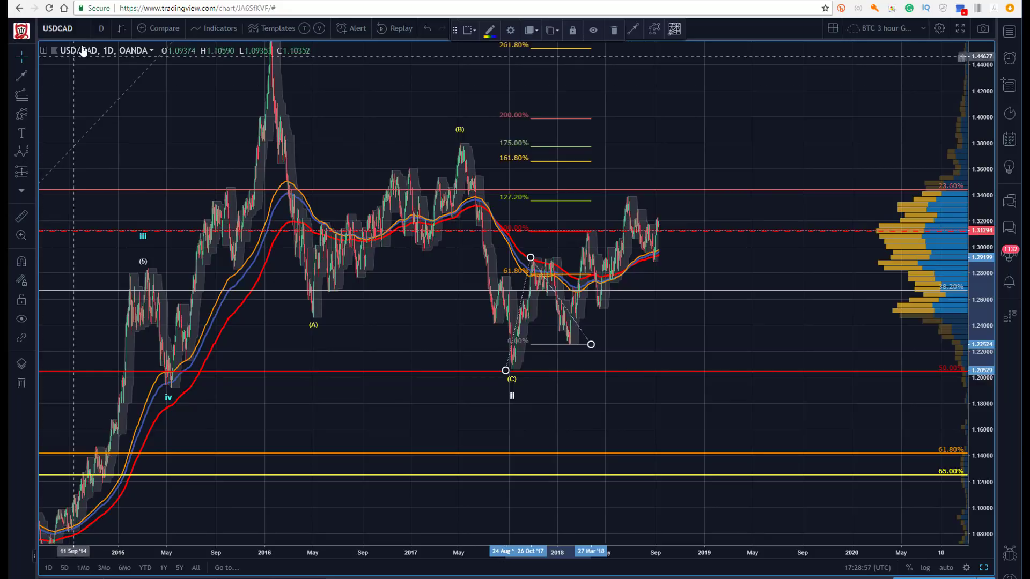
pyautogui.click(101, 33)
pyautogui.click(102, 155)
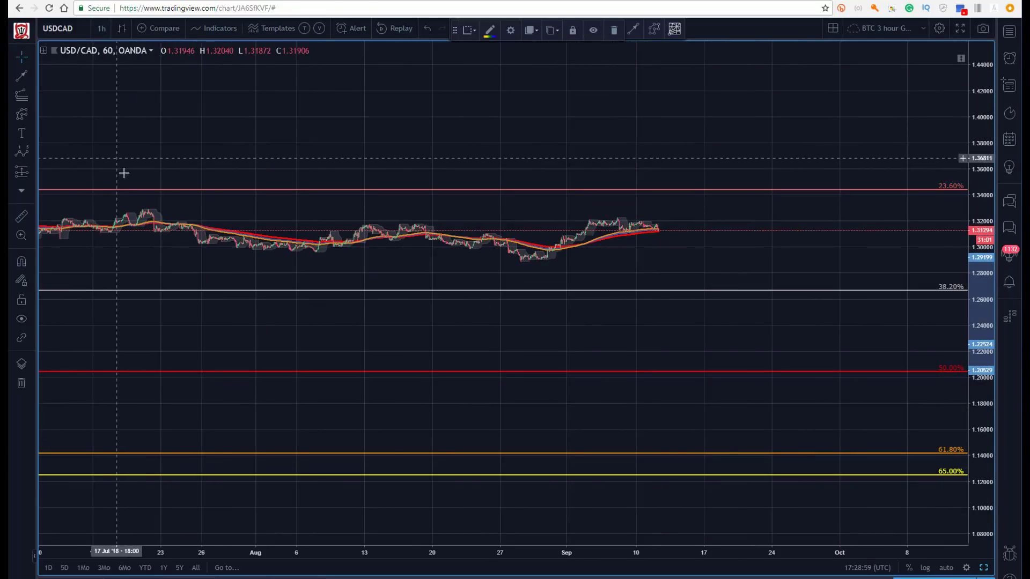
# Step: Scroll the hourly chart back to show February through May 2018
pyautogui.click(944, 567)
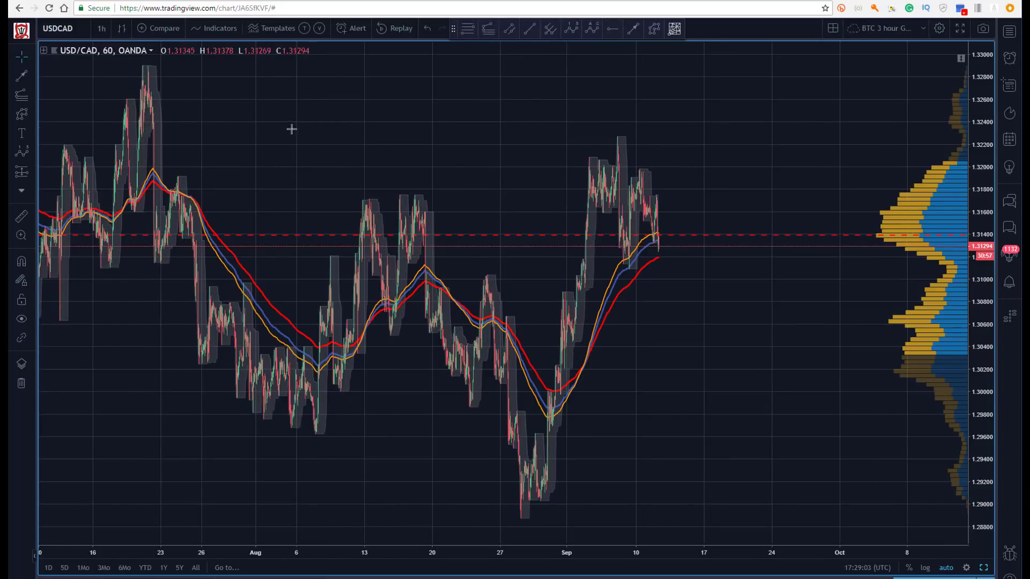
pyautogui.moveTo(291, 128); pyautogui.dragTo(593, 131)
pyautogui.moveTo(274, 161); pyautogui.dragTo(723, 149)
pyautogui.moveTo(310, 184); pyautogui.dragTo(679, 178)
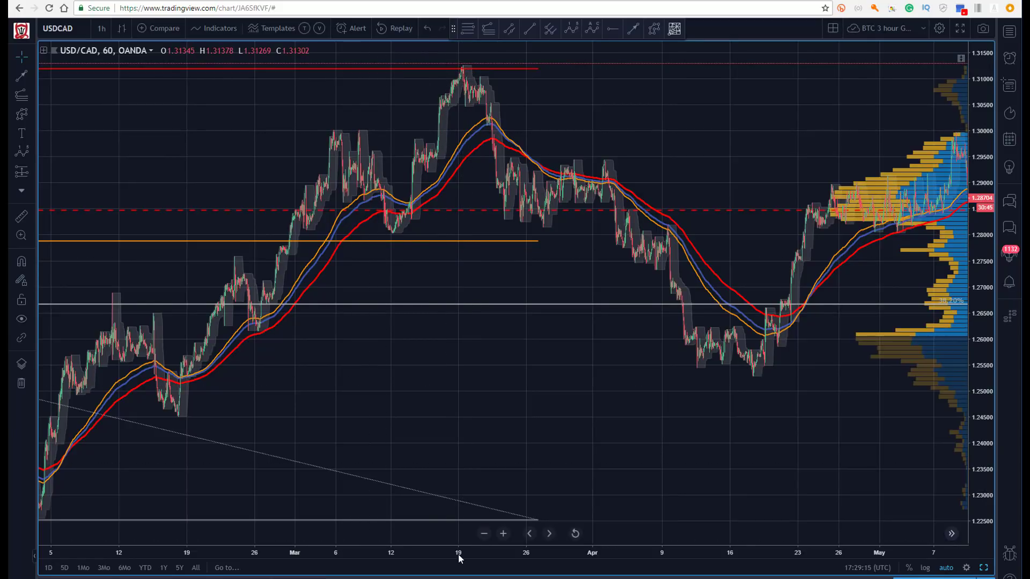
pyautogui.moveTo(458, 554); pyautogui.dragTo(518, 550)
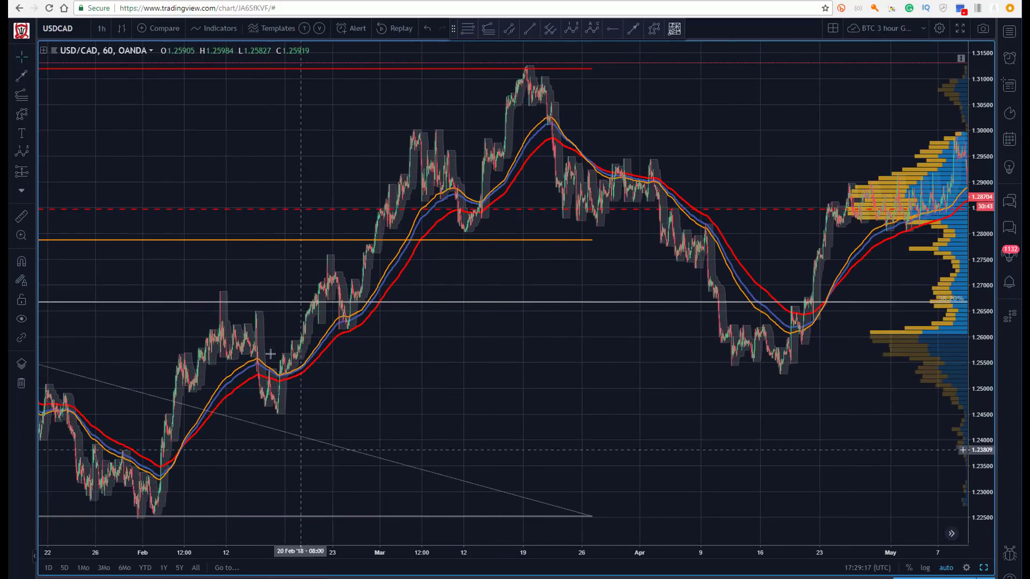
# Step: Draw an Elliott impulse wave from the February 1 low (0) through i, ii, iv to the March high (v)
pyautogui.click(572, 30)
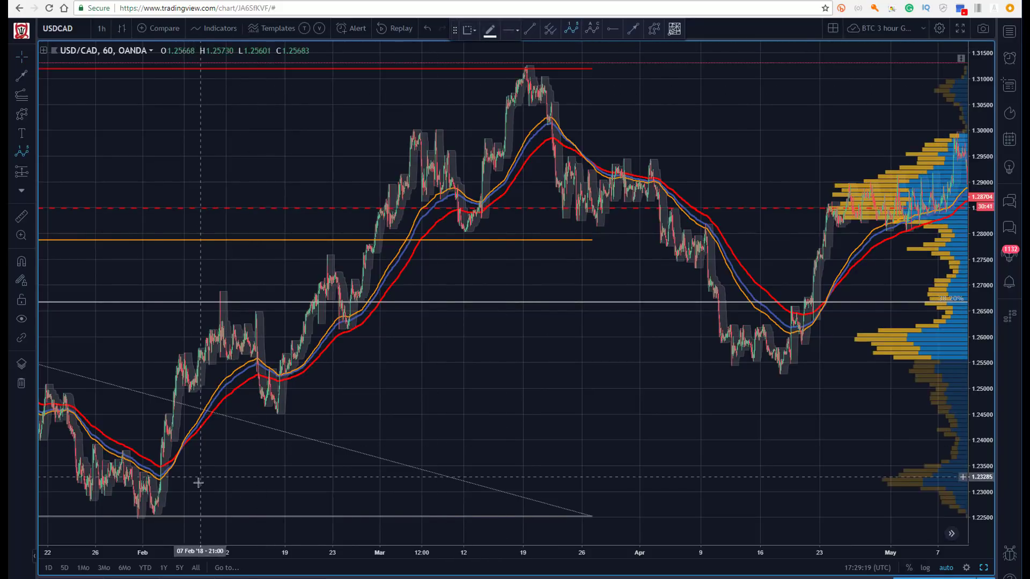
pyautogui.click(152, 516)
pyautogui.click(222, 287)
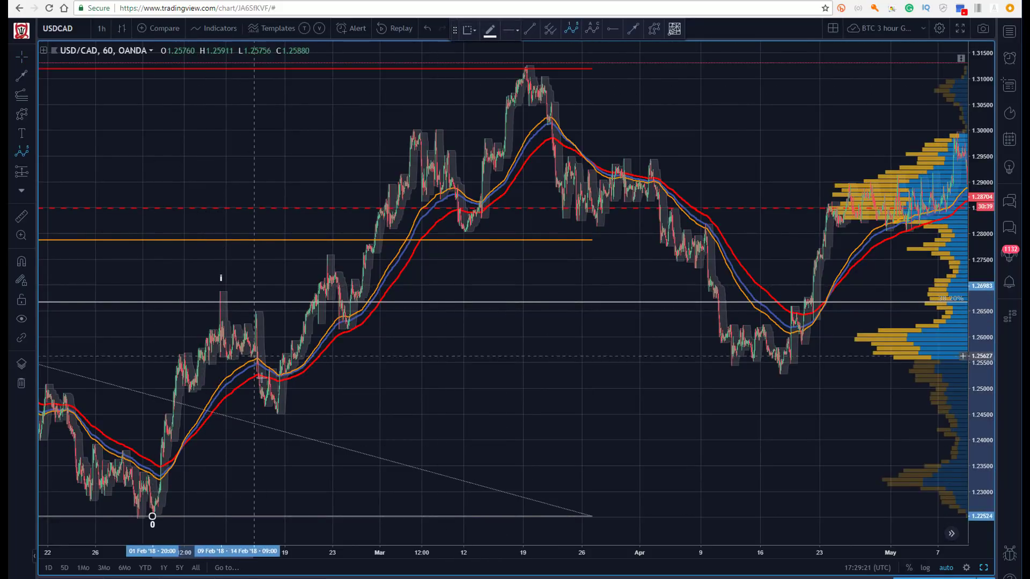
pyautogui.click(276, 408)
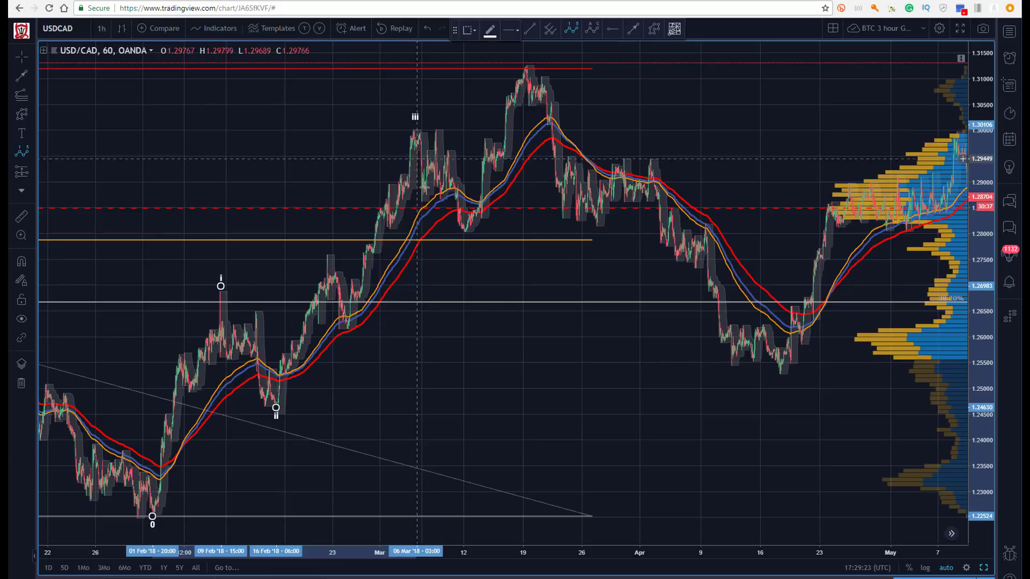
pyautogui.click(464, 239)
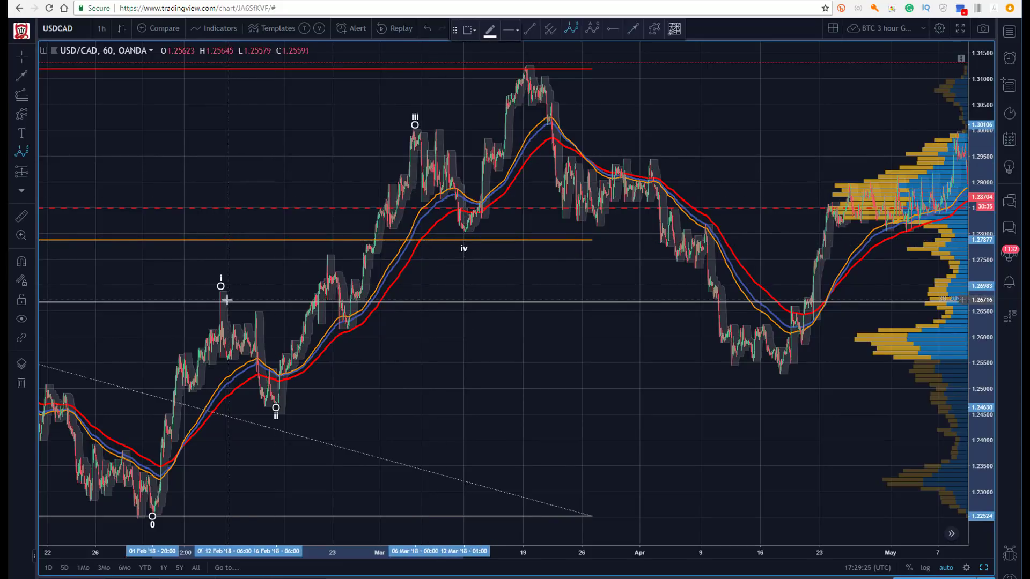
pyautogui.click(525, 59)
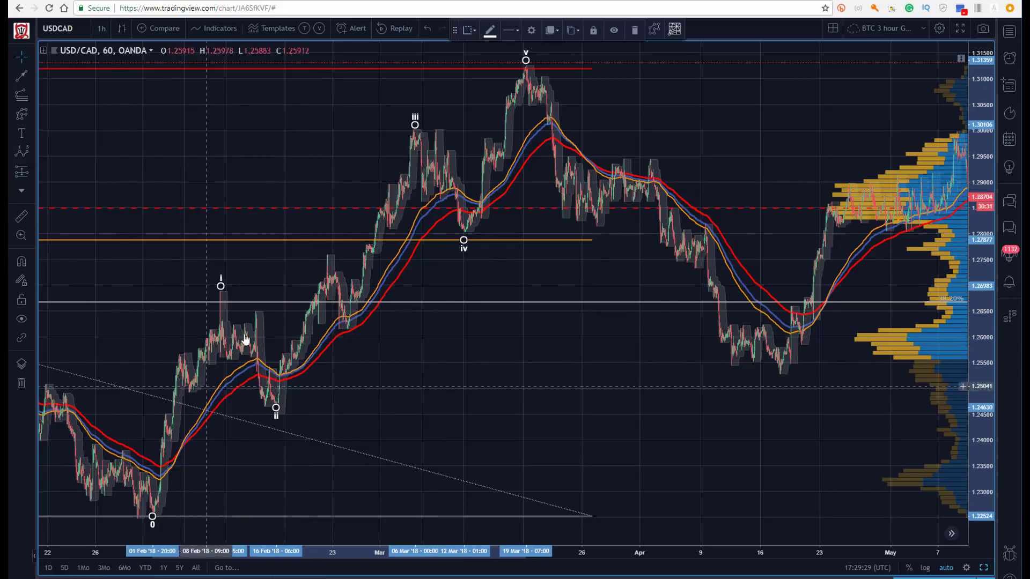
pyautogui.click(302, 138)
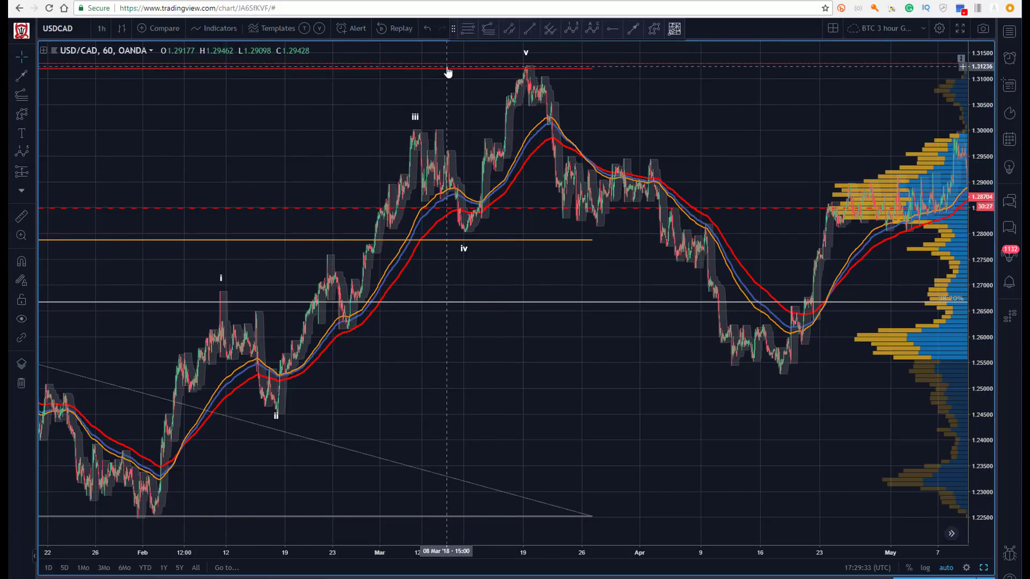
# Step: Switch USD/CAD to 4-hour candles and pan to show May 2017 through September 2018
pyautogui.click(107, 28)
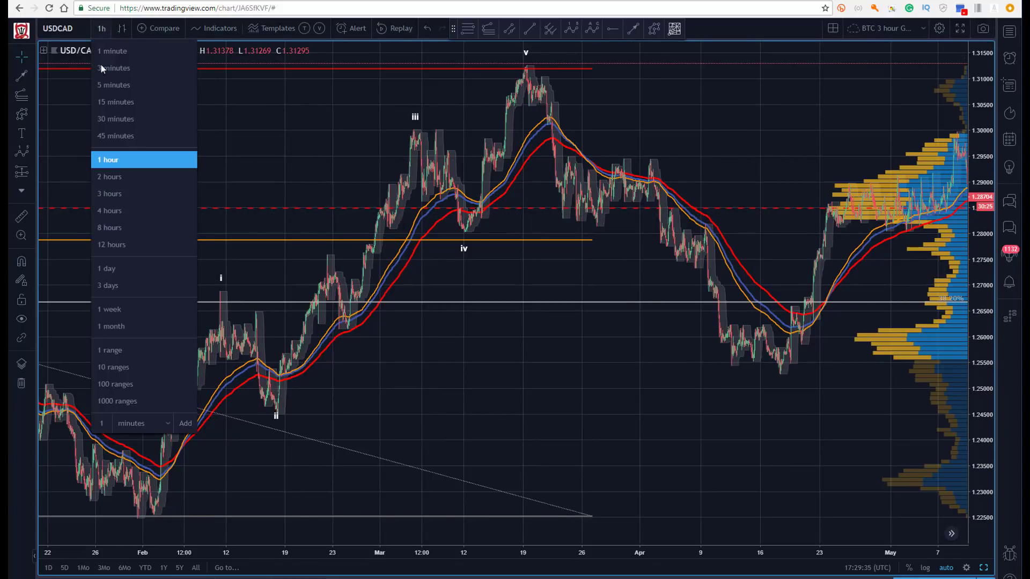
pyautogui.click(115, 211)
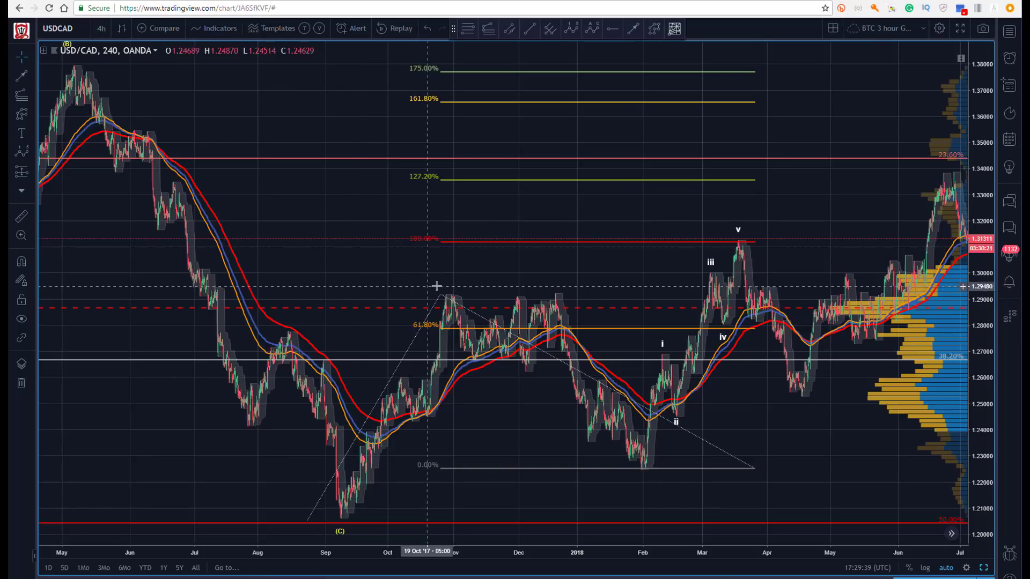
pyautogui.moveTo(365, 202); pyautogui.dragTo(236, 224)
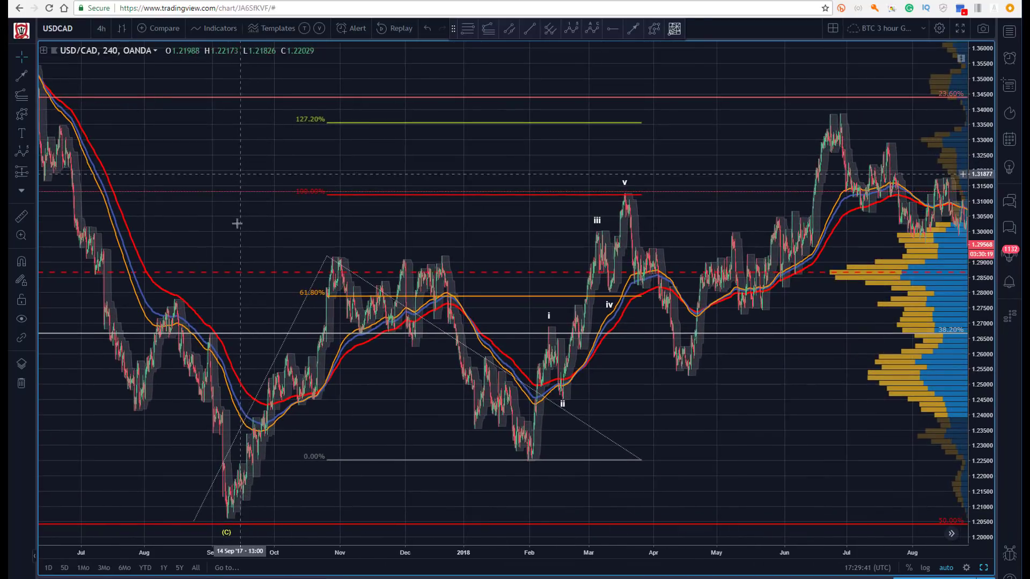
pyautogui.scroll(-5, 452, 556)
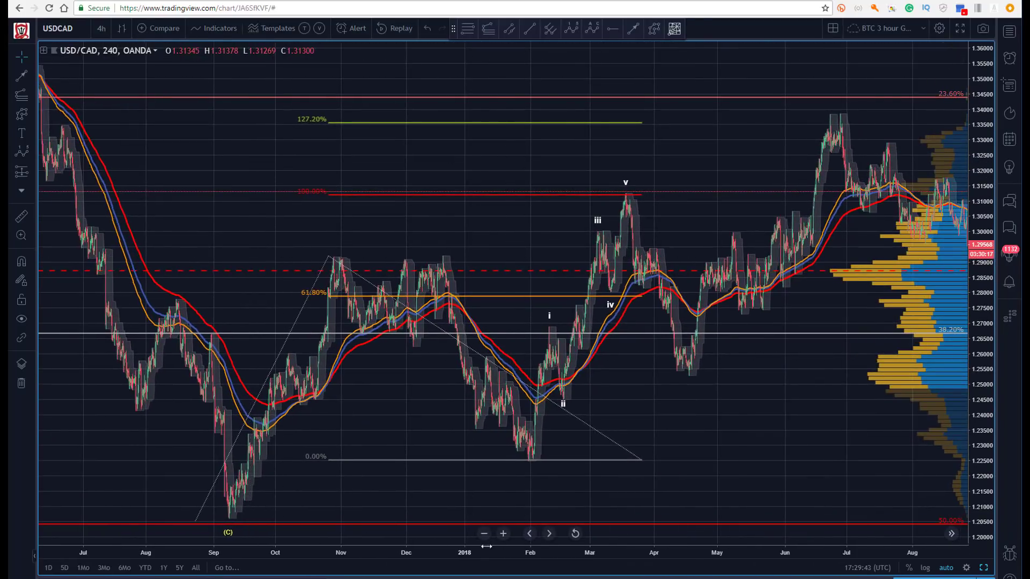
pyautogui.moveTo(423, 178); pyautogui.dragTo(292, 173)
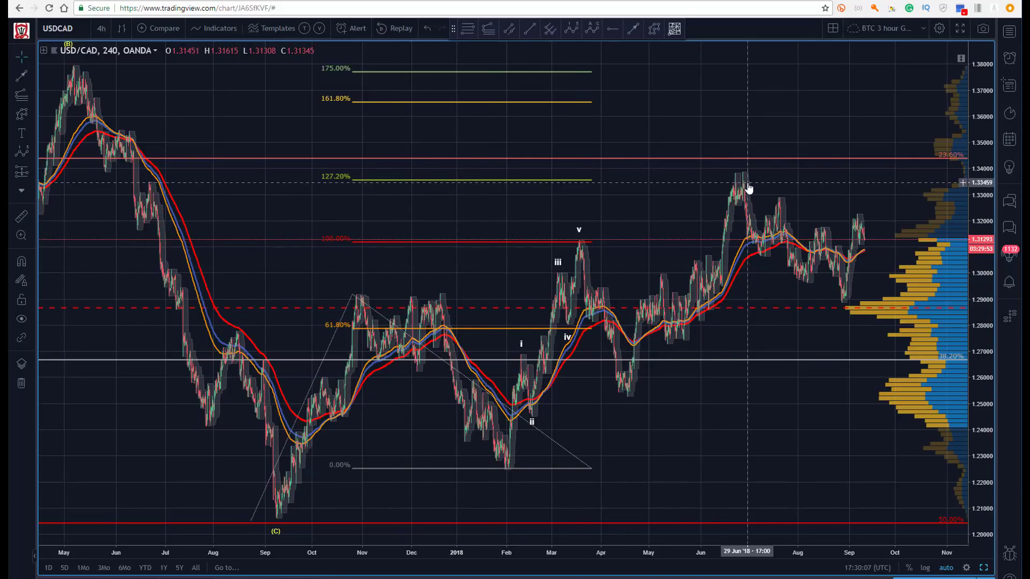
pyautogui.click(468, 32)
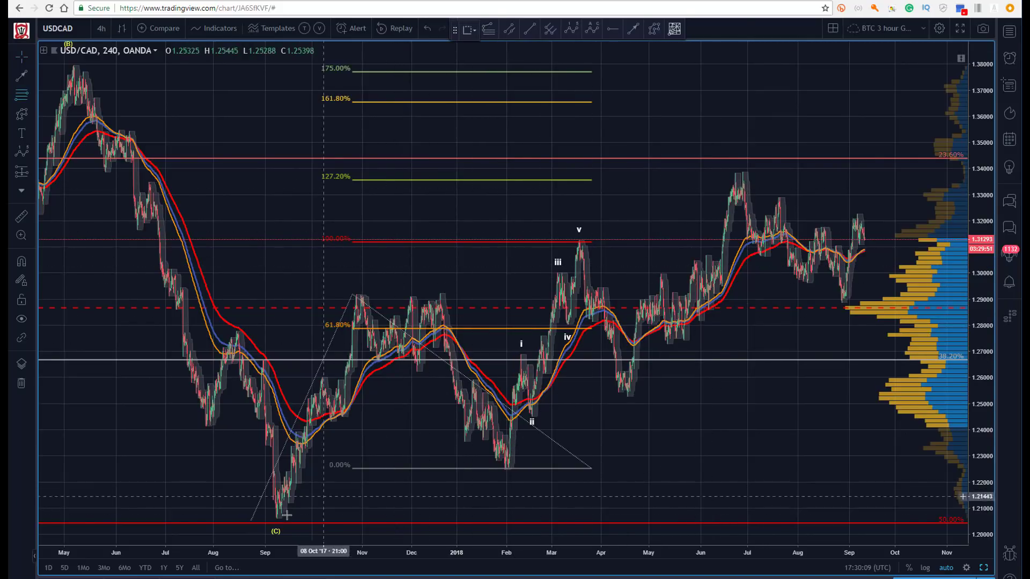
pyautogui.click(272, 517)
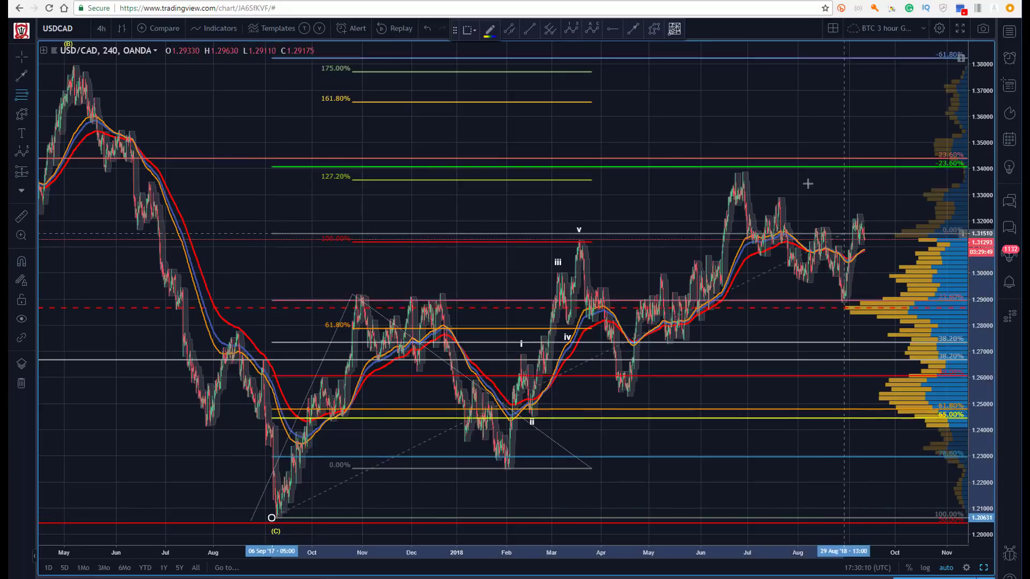
pyautogui.click(721, 173)
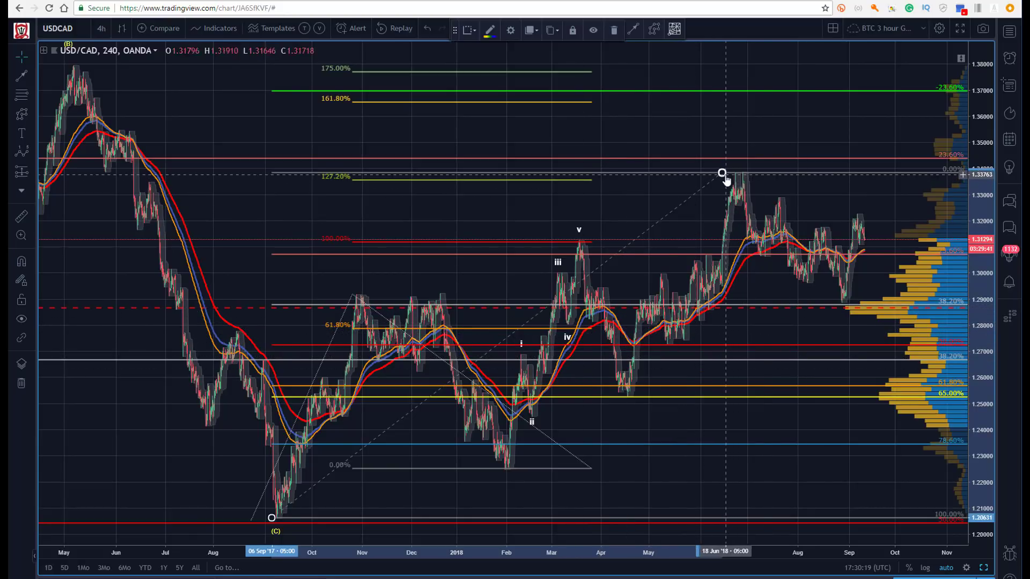
pyautogui.press('Delete')
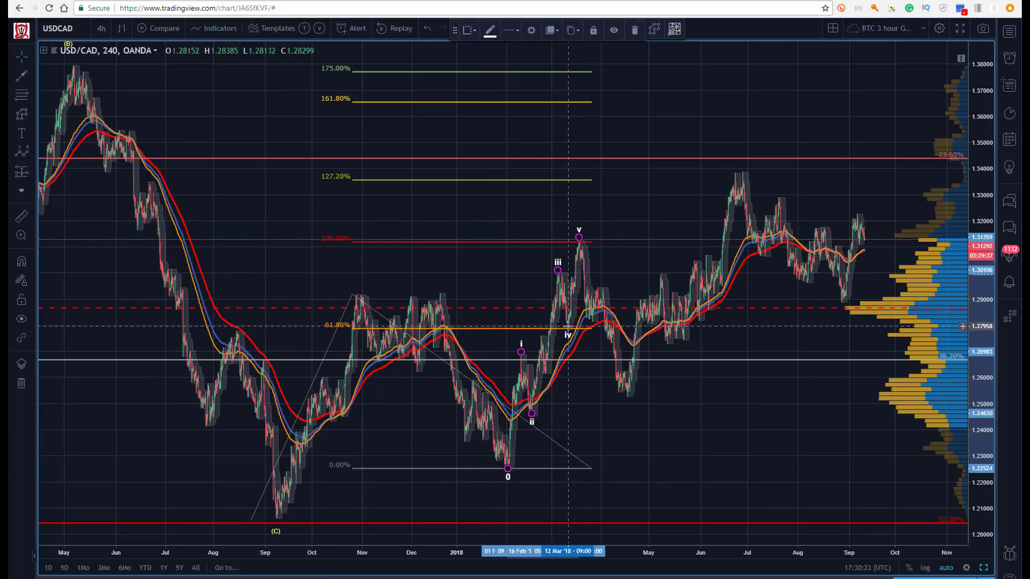
pyautogui.click(333, 271)
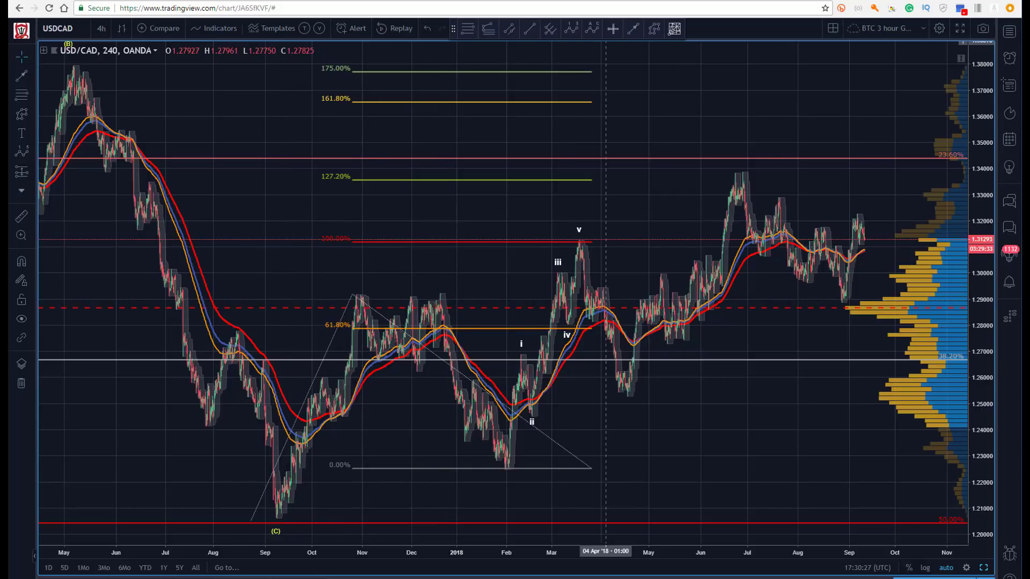
# Step: Place a horizontal ray at the late-October high of 1.29156
pyautogui.hotkey('alt', 'j')
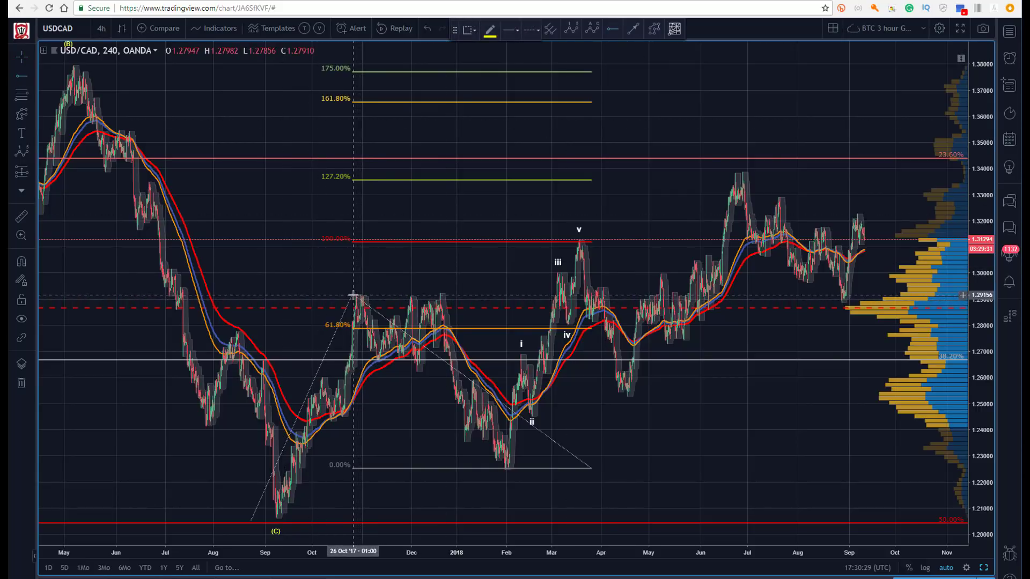
pyautogui.click(353, 295)
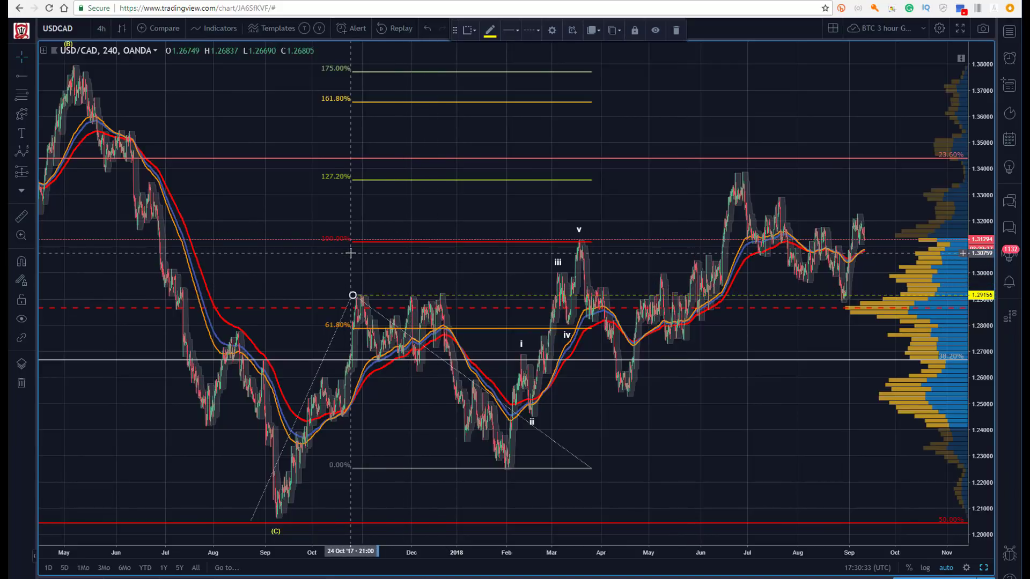
pyautogui.moveTo(273, 178); pyautogui.dragTo(264, 177)
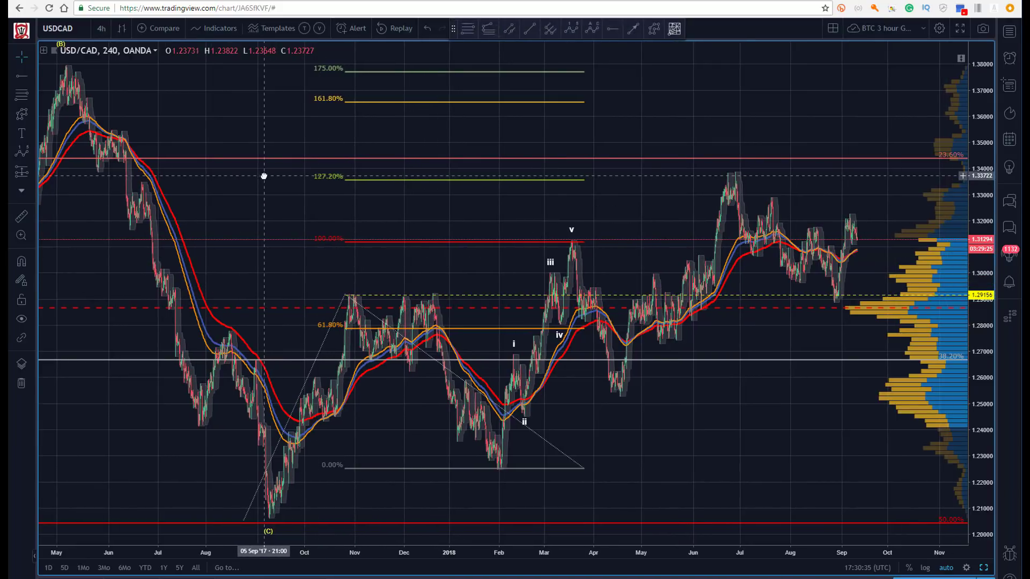
# Step: Draw a pitchfork anchored on the (C) low, the late-October high and the February low
pyautogui.click(550, 29)
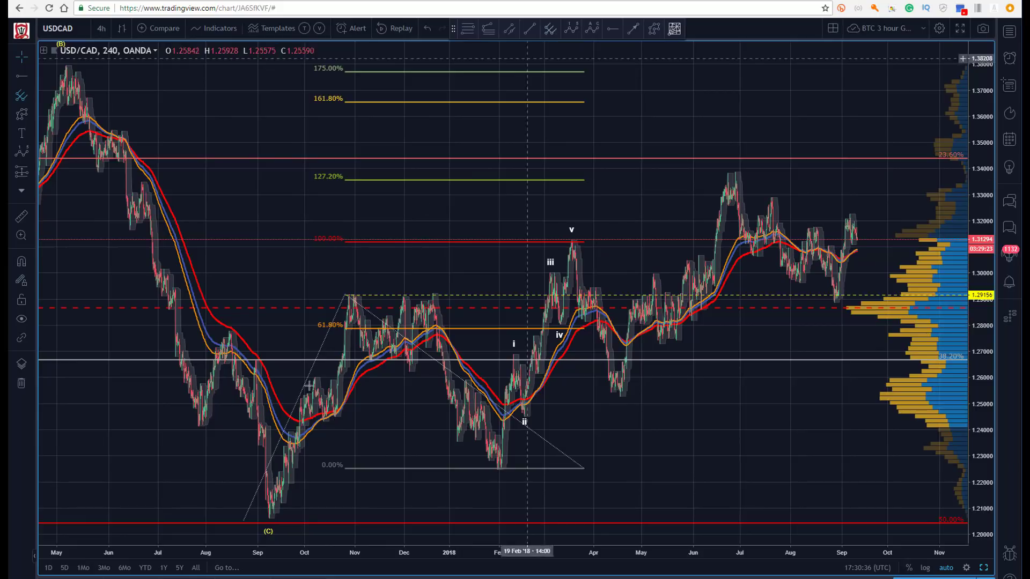
pyautogui.click(271, 519)
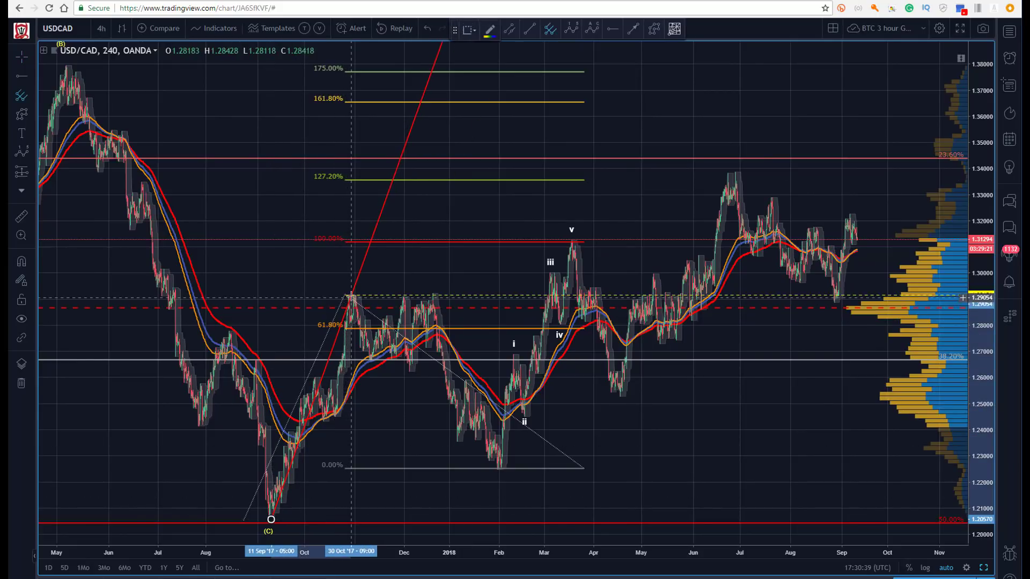
pyautogui.click(350, 295)
pyautogui.click(499, 469)
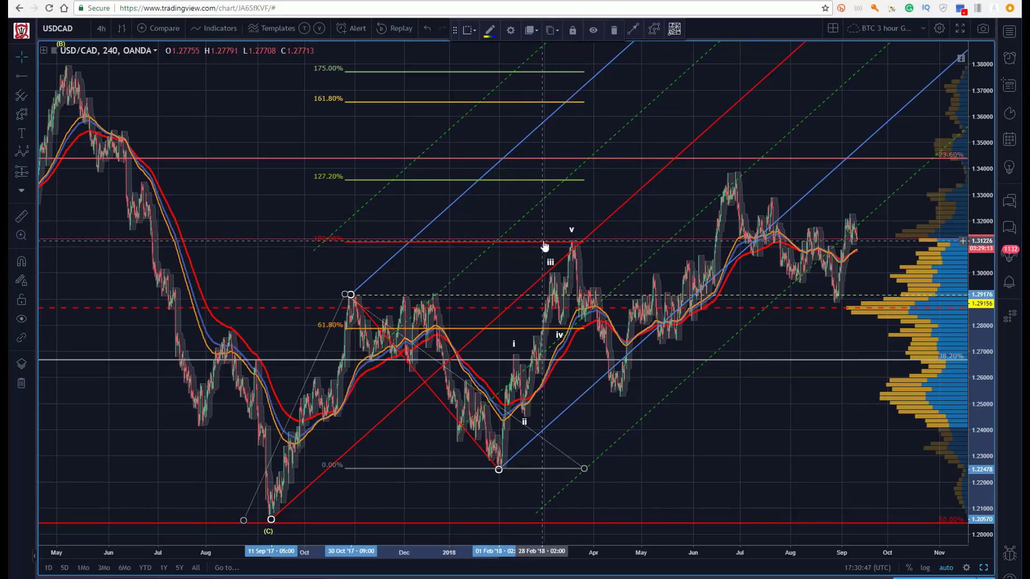
pyautogui.click(573, 252)
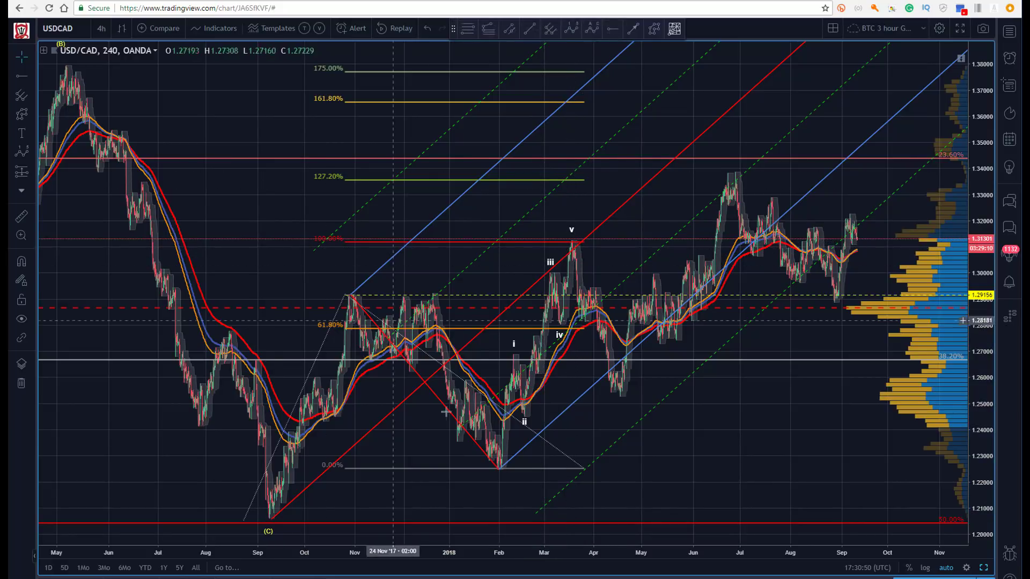
pyautogui.click(535, 141)
# Step: Try a trend line from the February low to the wave v peak, delete it, then arm Fib Retracement
pyautogui.click(633, 29)
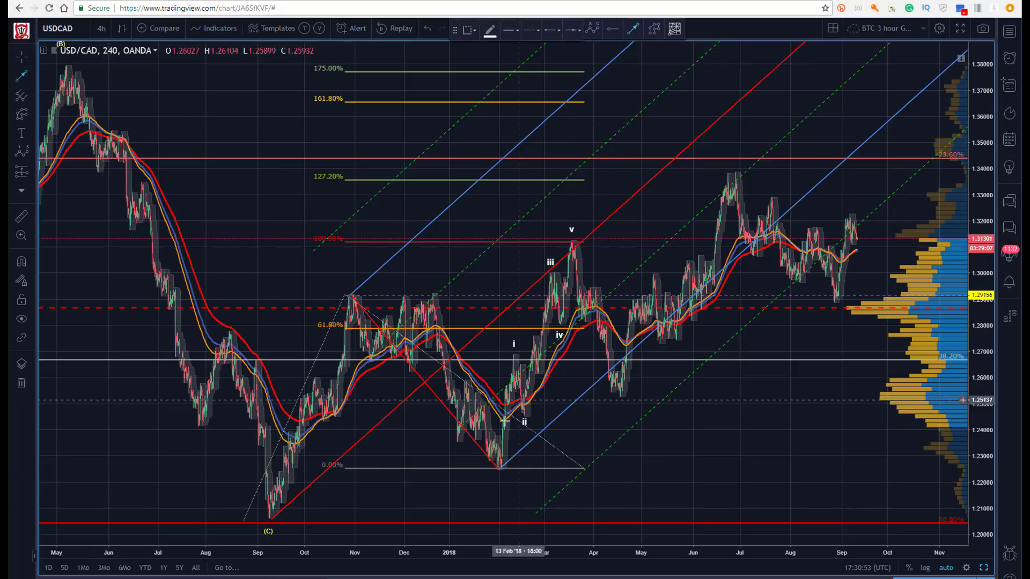
pyautogui.click(498, 472)
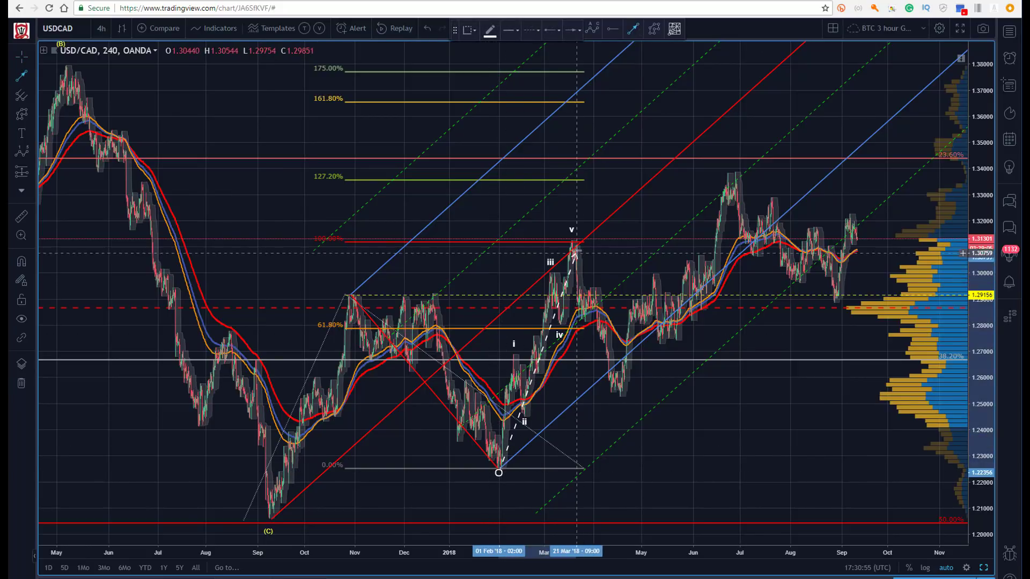
pyautogui.click(575, 245)
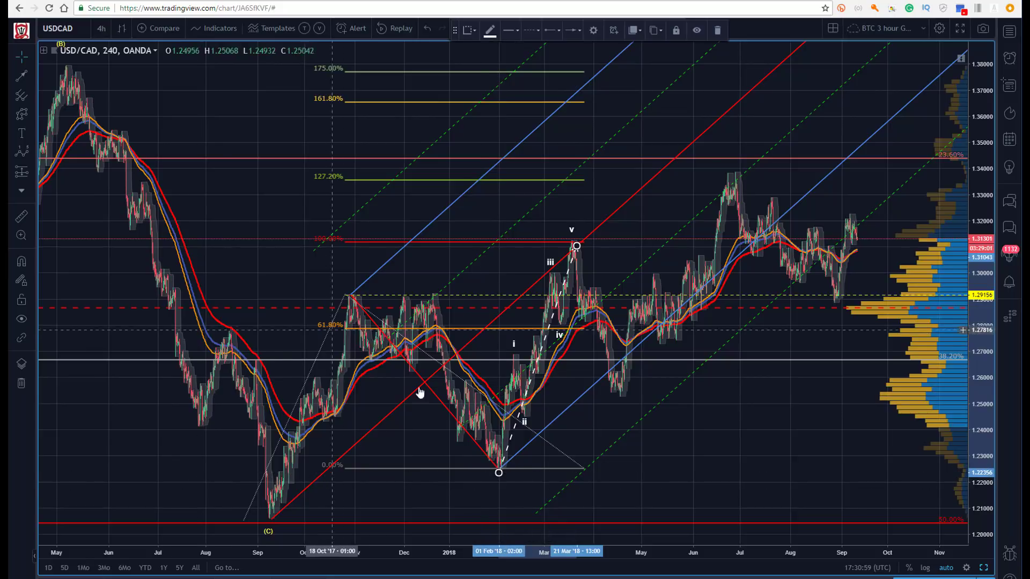
pyautogui.moveTo(576, 248)
pyautogui.mouseDown()
pyautogui.moveTo(593, 260)
pyautogui.moveTo(585, 274)
pyautogui.moveTo(550, 275)
pyautogui.moveTo(569, 248)
pyautogui.mouseUp()
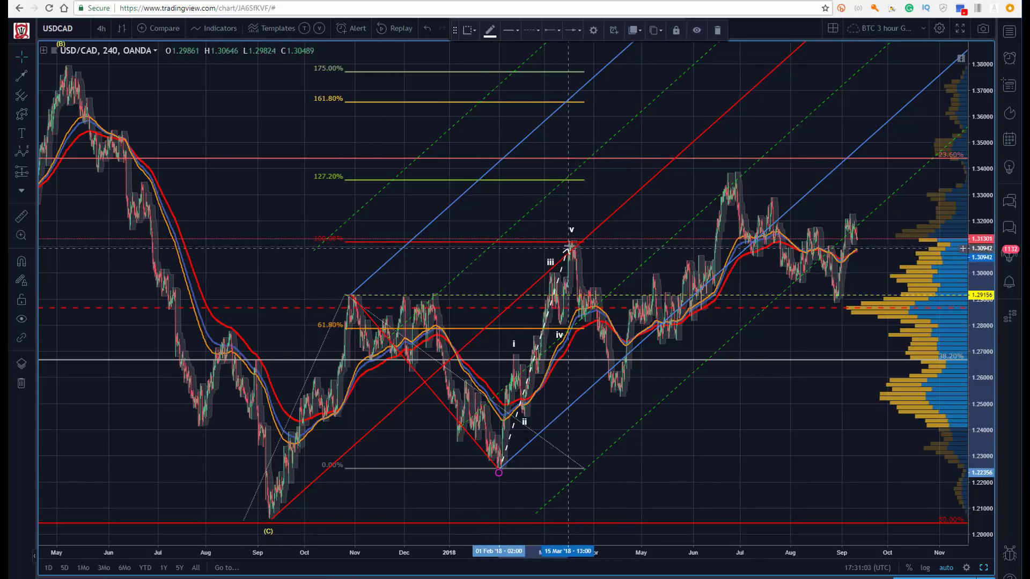
pyautogui.press('Delete')
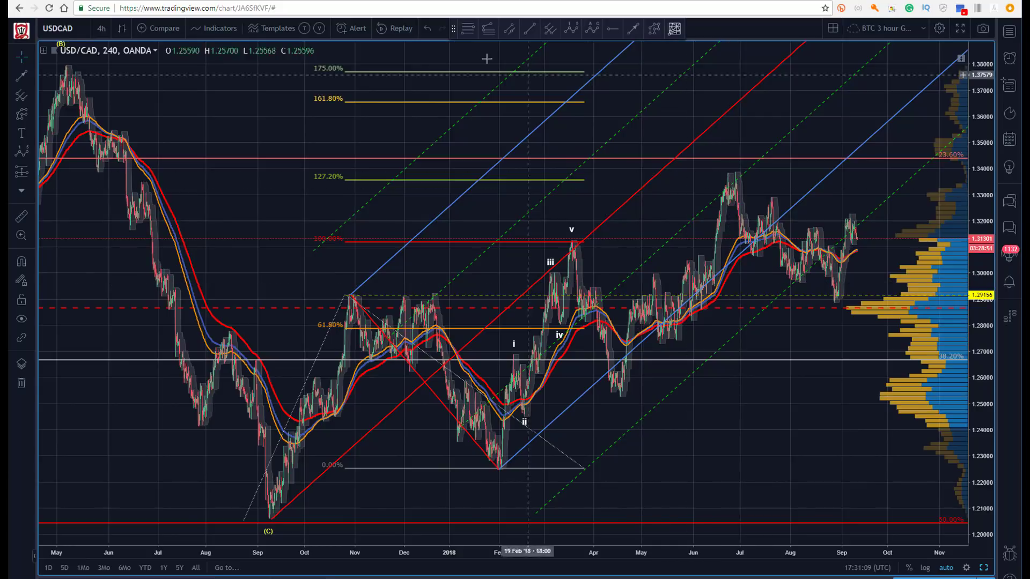
pyautogui.click(469, 28)
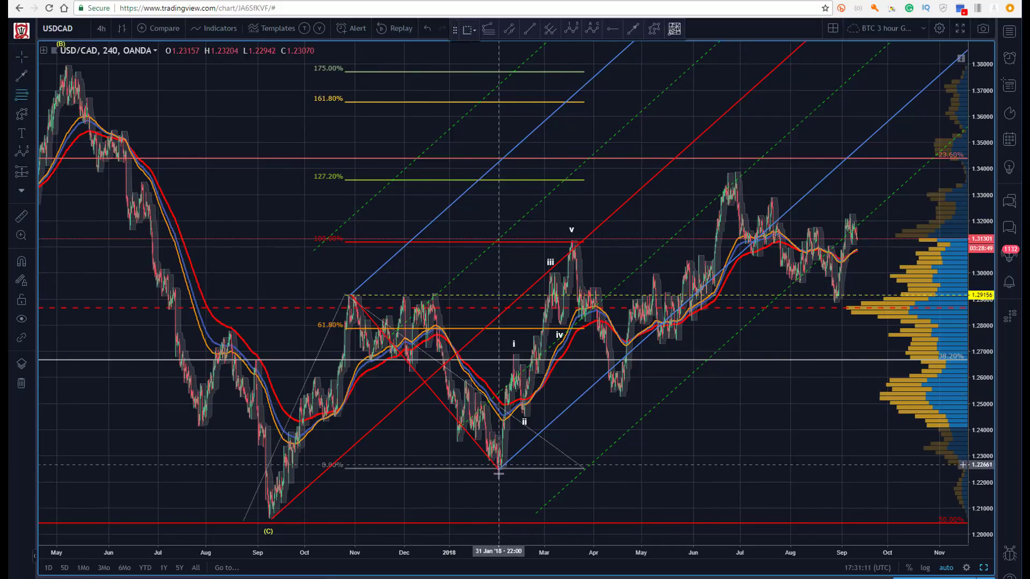
# Step: Cancel the retracement and draw a trend-based Fib extension: February 2018 low, March high, April low
pyautogui.click(499, 468)
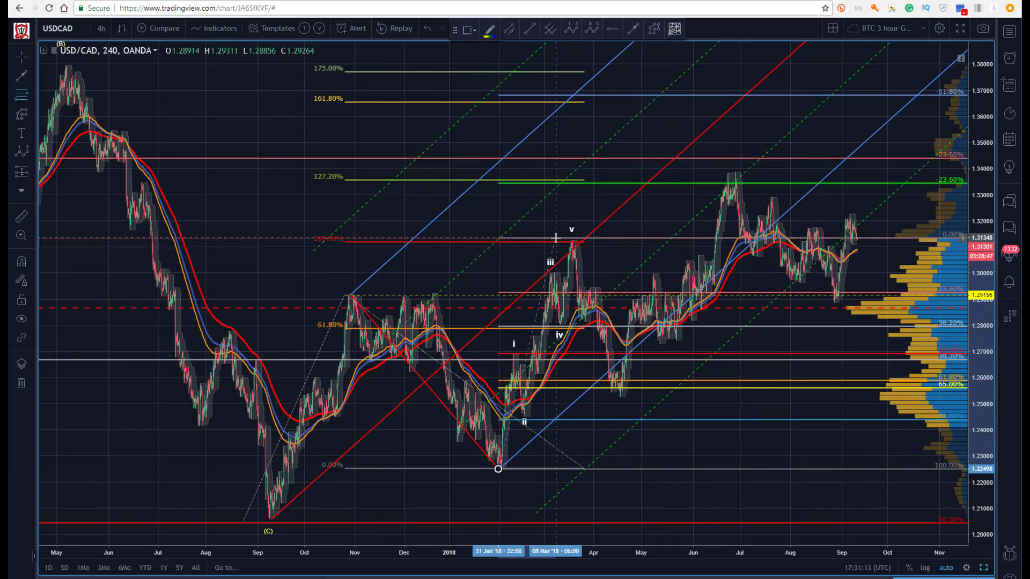
pyautogui.press('Escape')
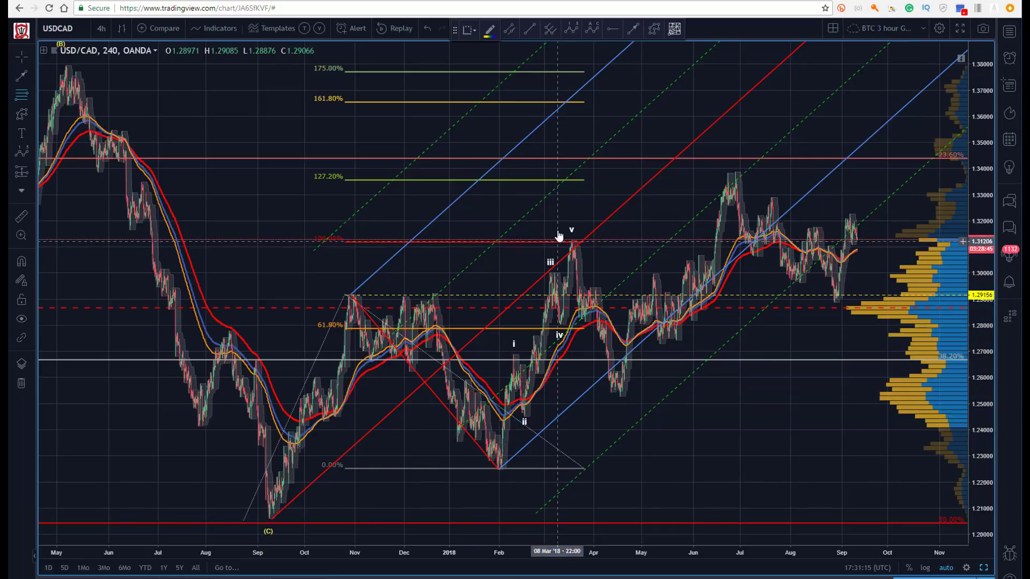
pyautogui.click(488, 33)
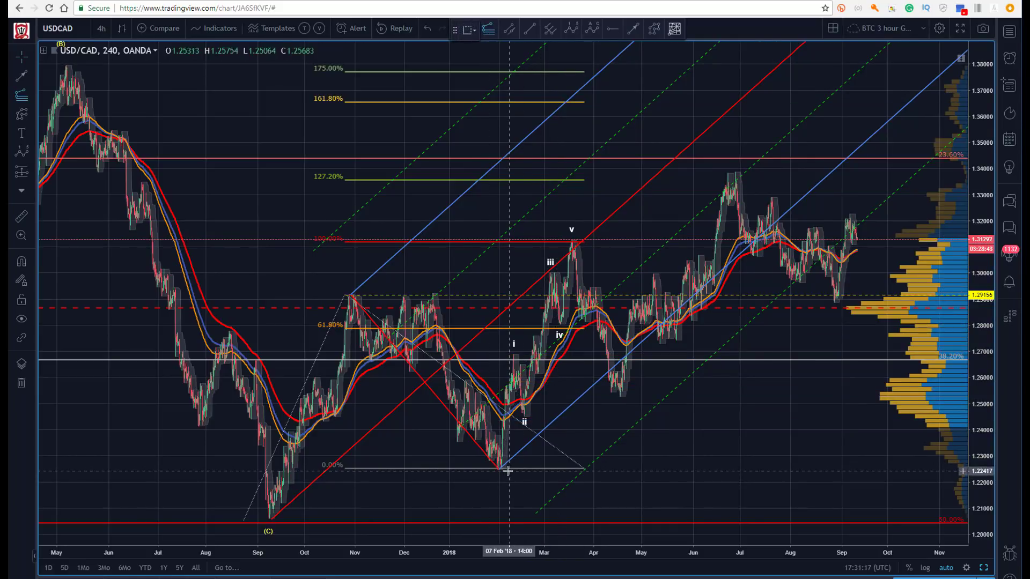
pyautogui.click(498, 469)
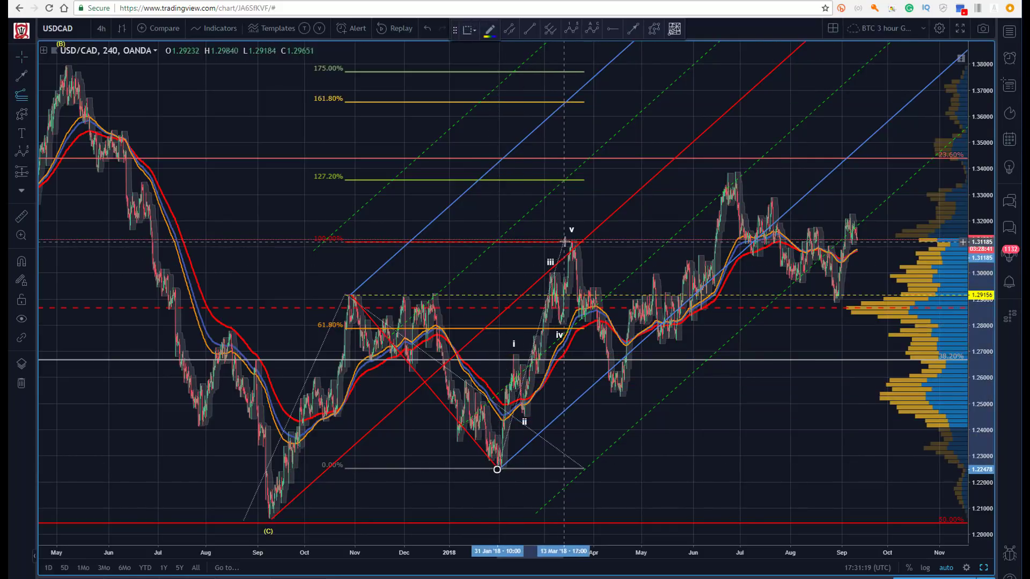
pyautogui.click(565, 241)
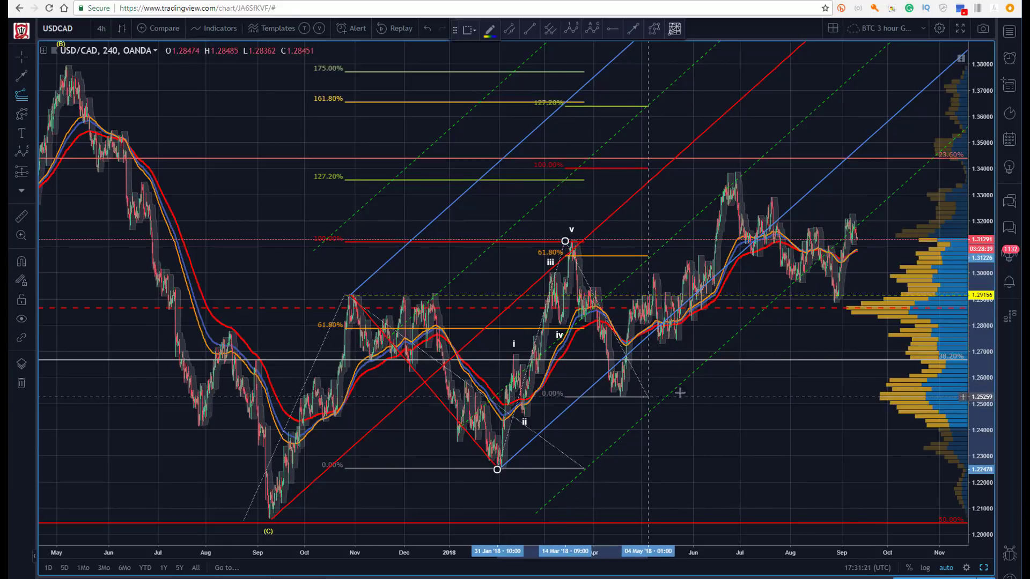
pyautogui.click(780, 396)
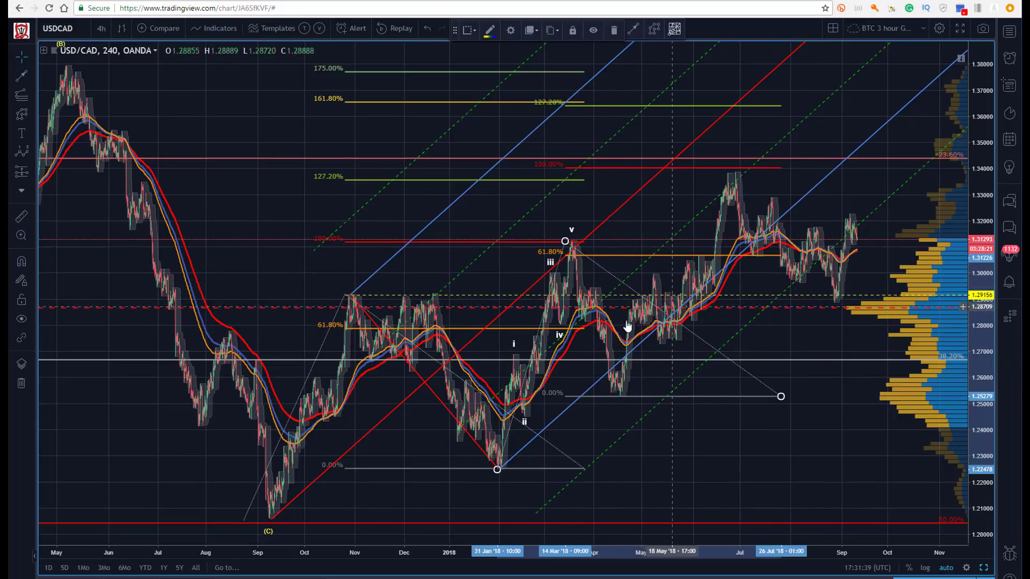
pyautogui.click(244, 98)
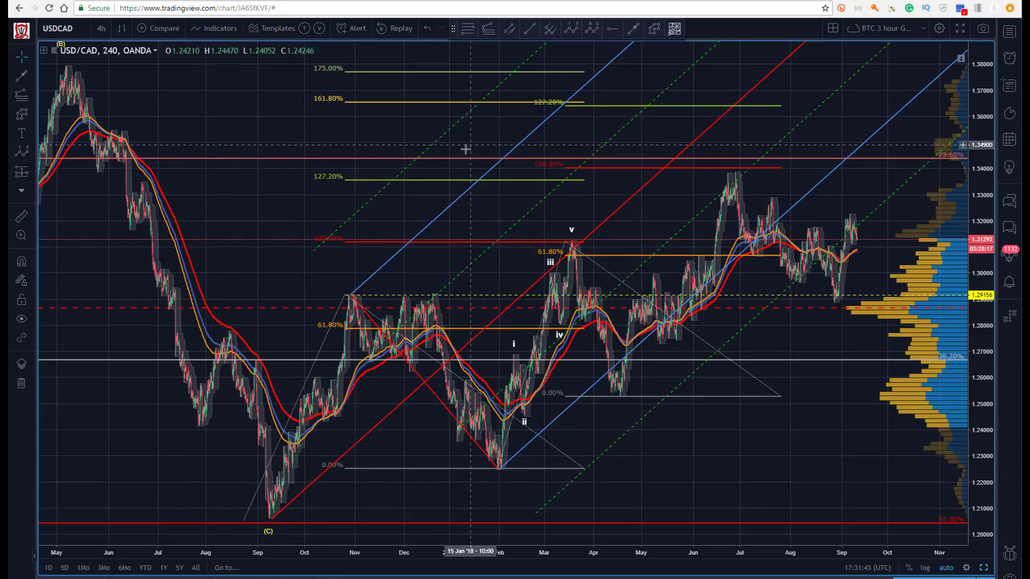
# Step: Delete the pitchfork, the older Fibonacci extension and the new trend-based Fibonacci extension
pyautogui.click(465, 199)
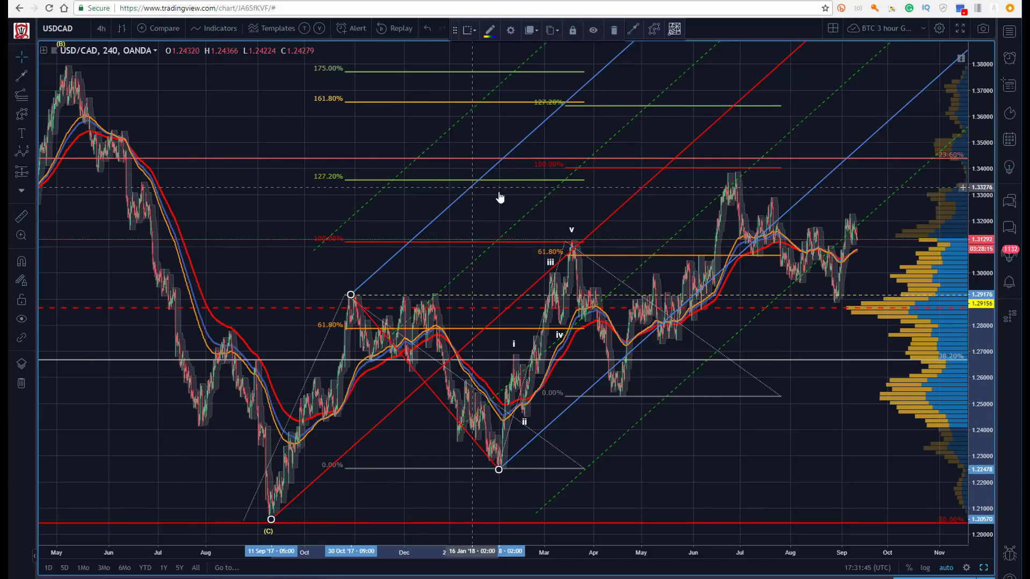
pyautogui.press('Delete')
pyautogui.click(408, 103)
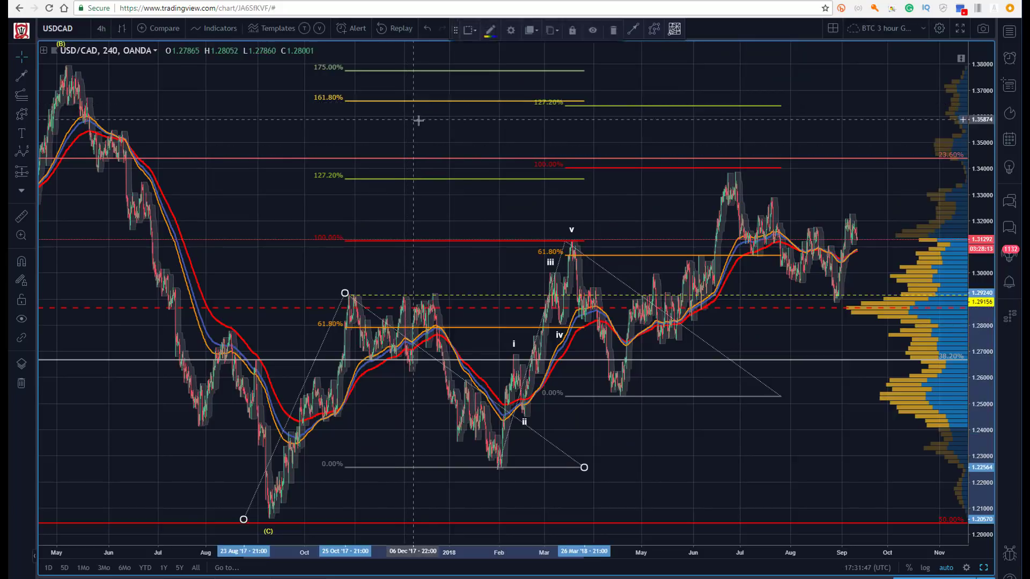
pyautogui.press('Delete')
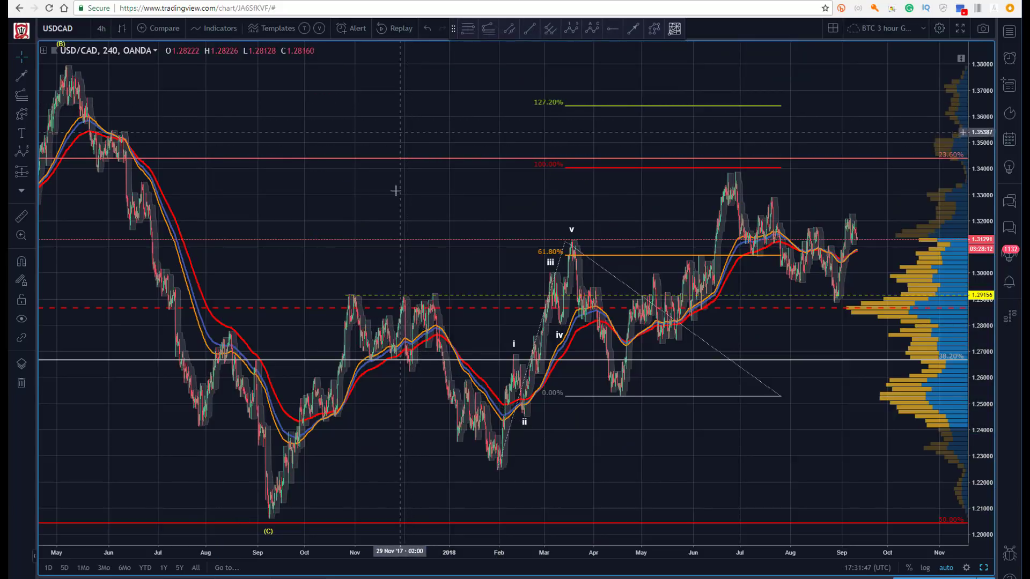
pyautogui.click(598, 266)
pyautogui.press('Delete')
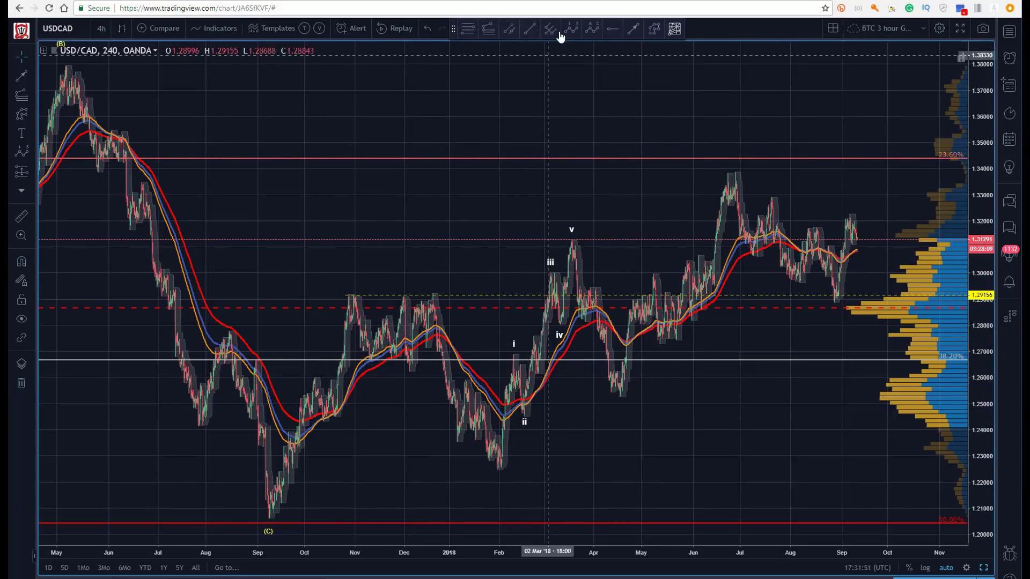
pyautogui.click(575, 28)
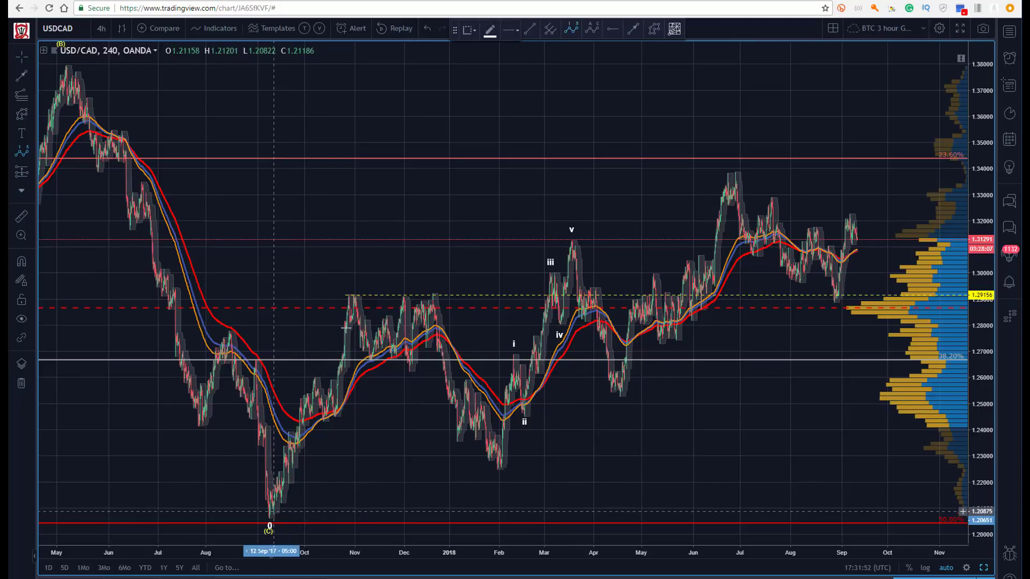
pyautogui.click(269, 523)
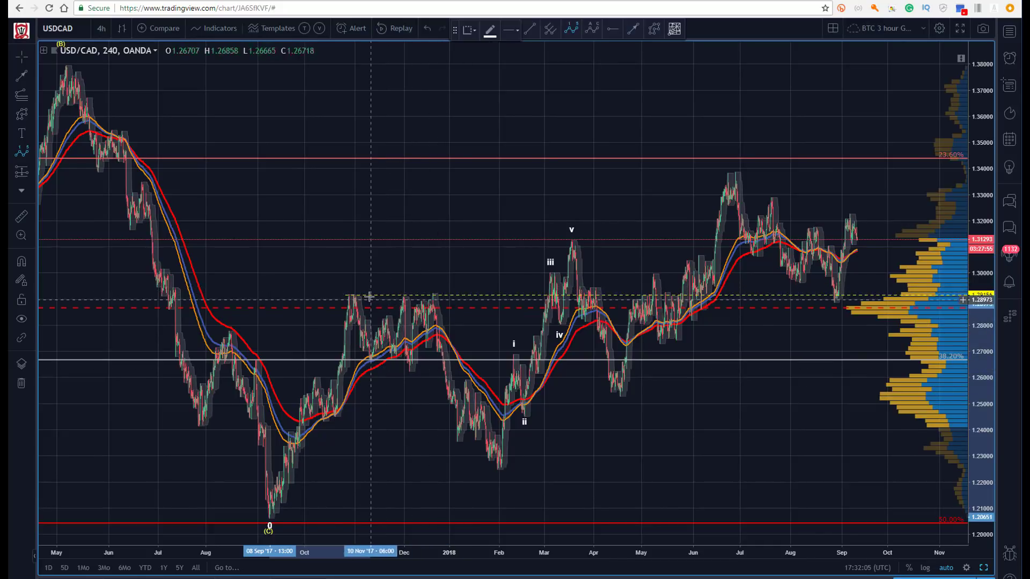
pyautogui.click(406, 293)
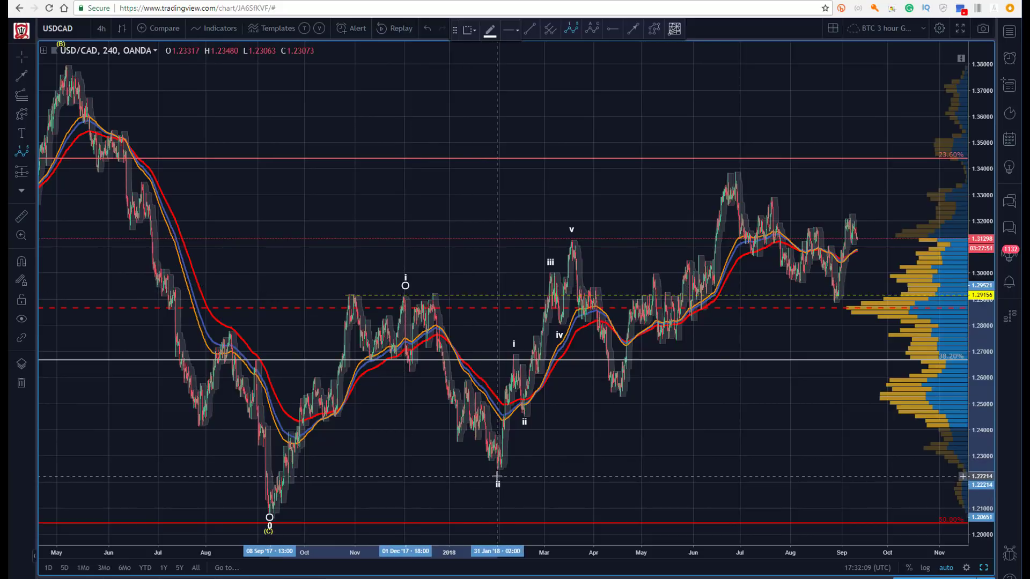
pyautogui.click(498, 477)
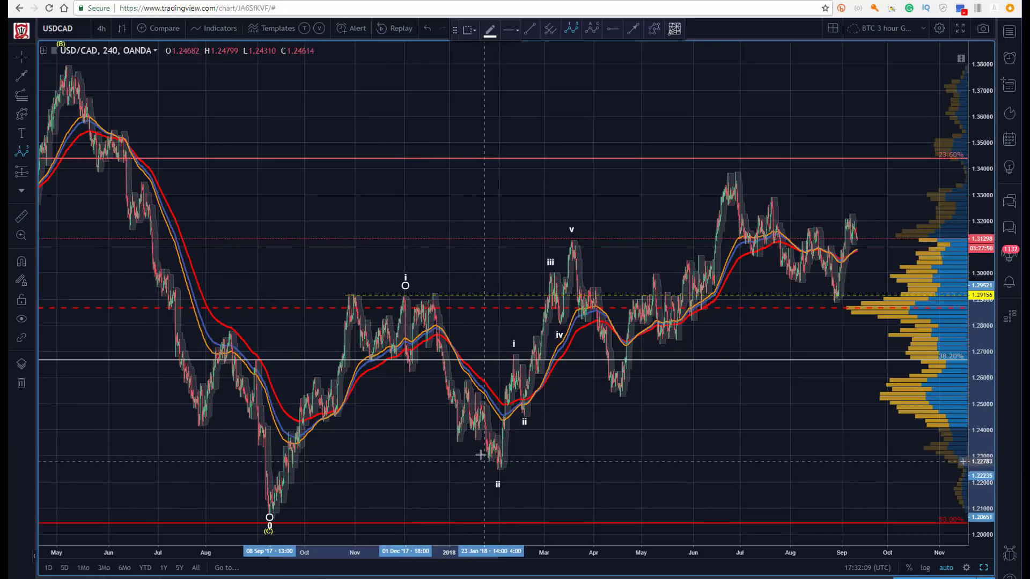
pyautogui.click(618, 400)
pyautogui.click(736, 153)
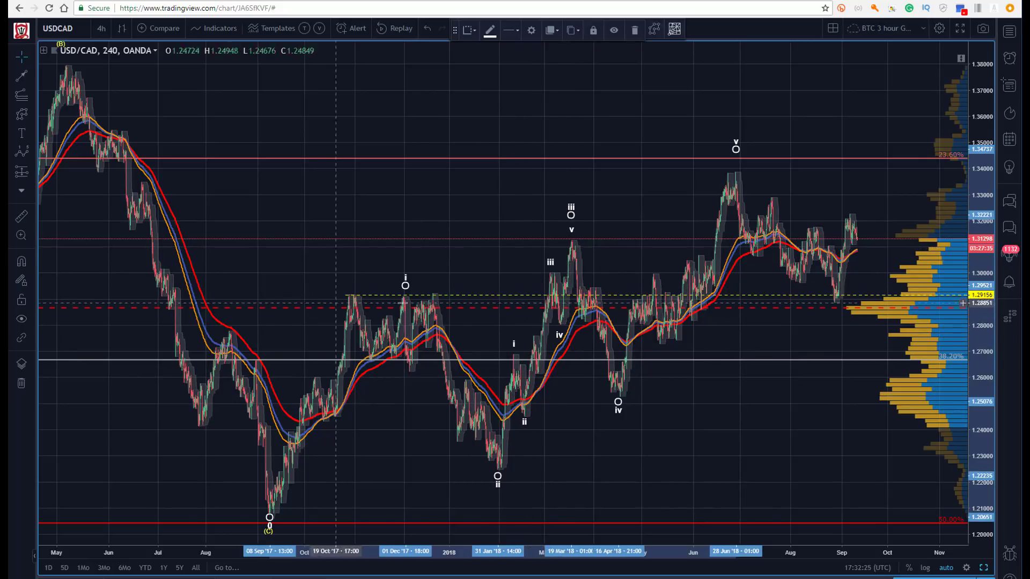
pyautogui.click(430, 237)
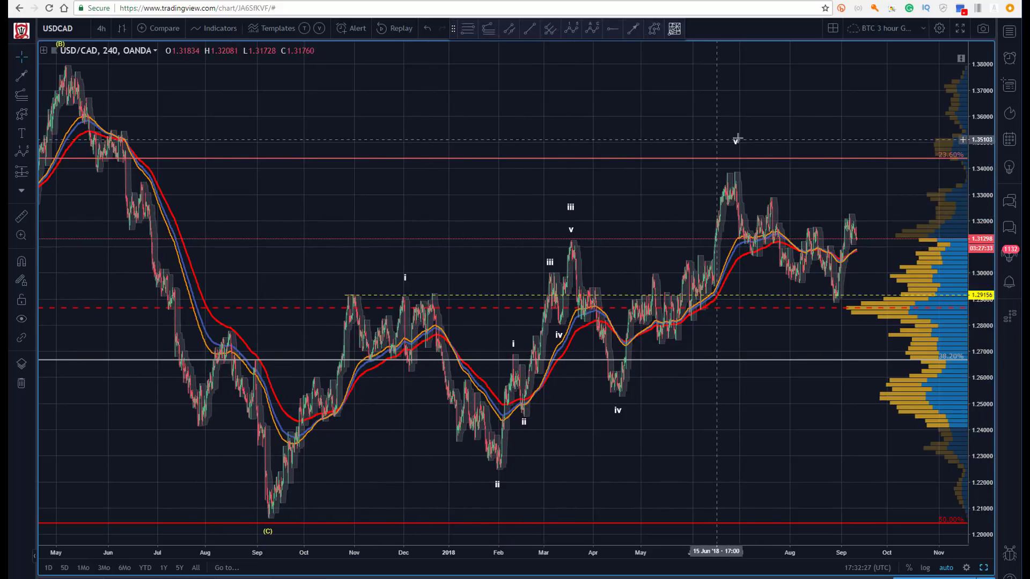
pyautogui.moveTo(736, 146); pyautogui.dragTo(834, 82)
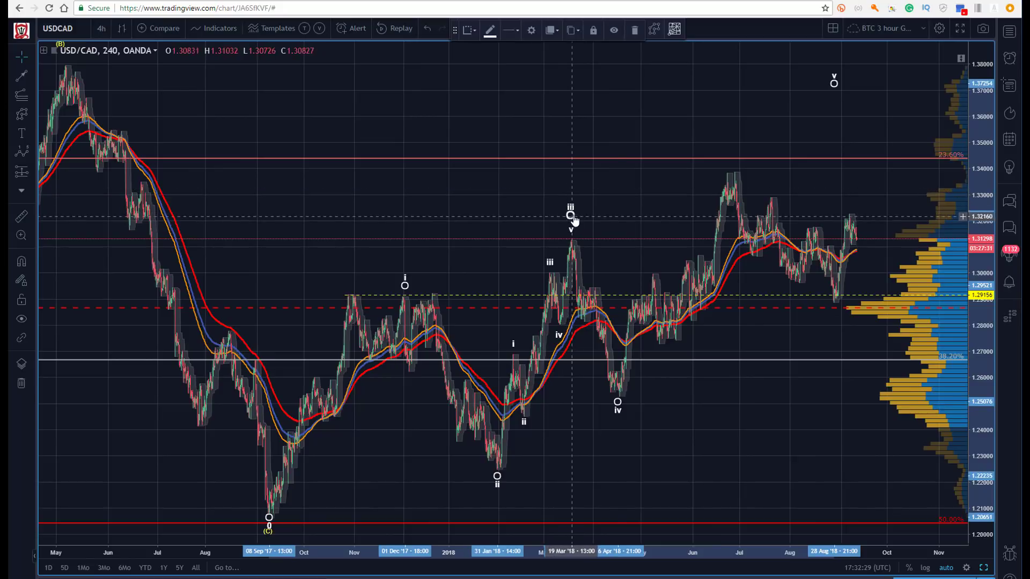
pyautogui.moveTo(573, 220); pyautogui.dragTo(811, 103)
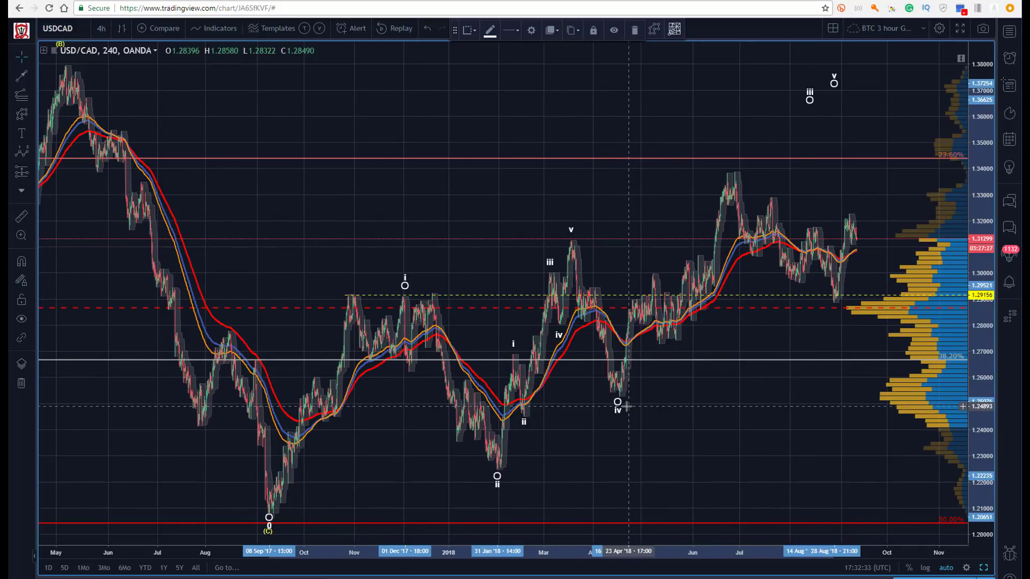
pyautogui.moveTo(618, 403)
pyautogui.mouseDown()
pyautogui.moveTo(729, 354)
pyautogui.moveTo(812, 342)
pyautogui.moveTo(805, 395)
pyautogui.moveTo(814, 392)
pyautogui.mouseUp()
pyautogui.click(652, 361)
pyautogui.press('Delete')
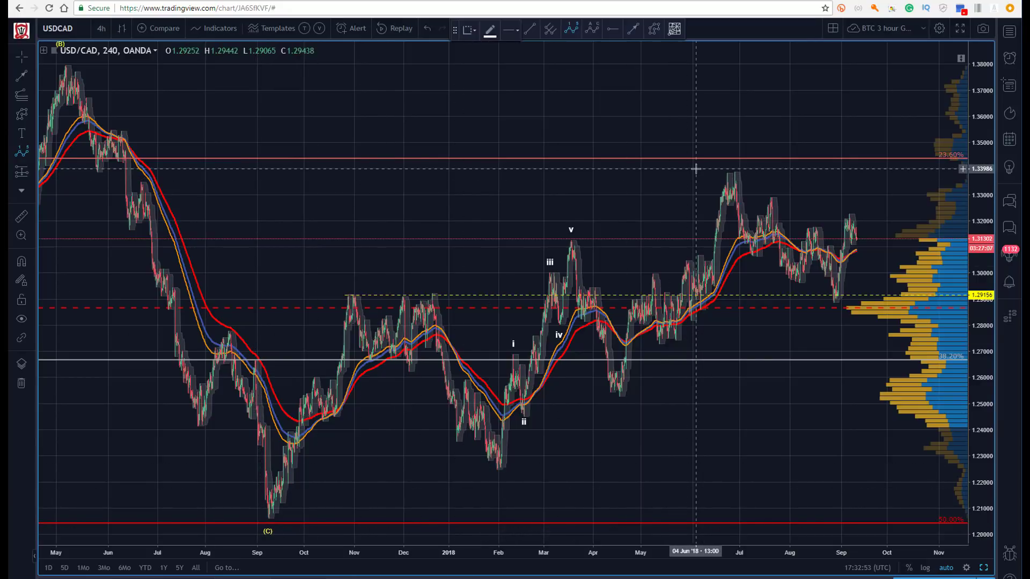
# Step: Draw an impulse wave: 0 at September low, i November peak, ii late-January low, iii June, iv August, v higher target
pyautogui.click(267, 518)
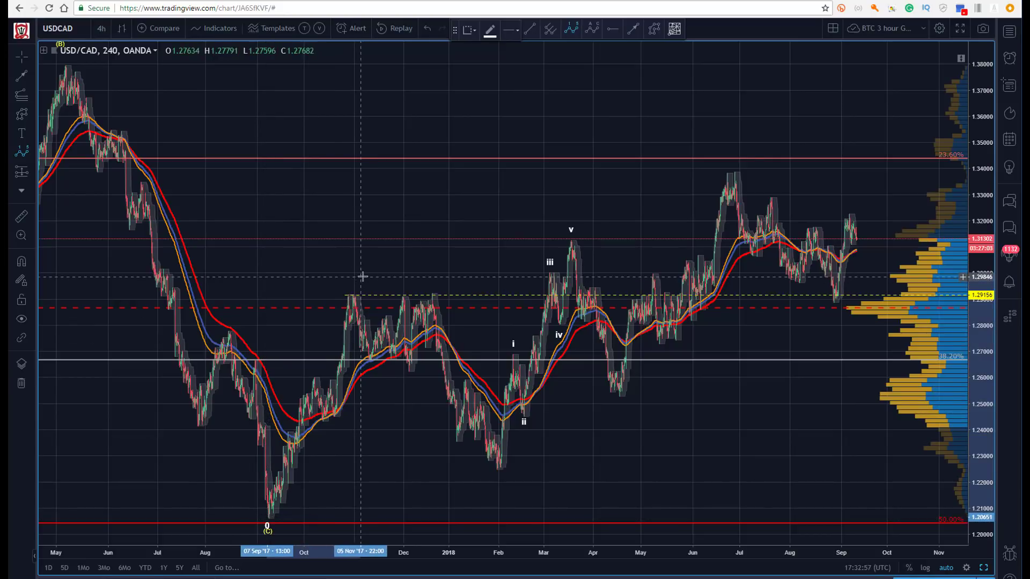
pyautogui.click(401, 279)
pyautogui.click(490, 481)
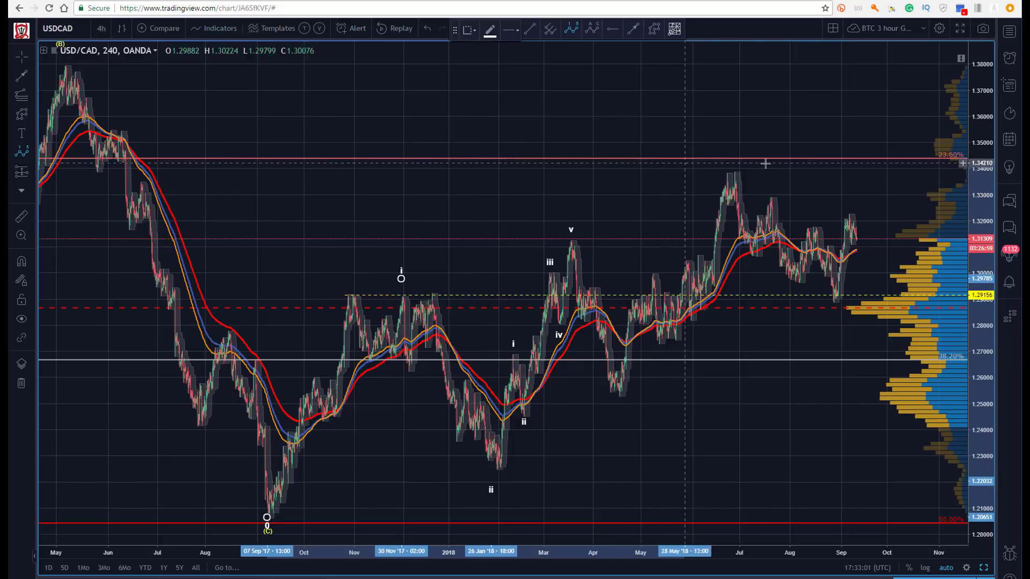
pyautogui.click(731, 154)
pyautogui.click(837, 313)
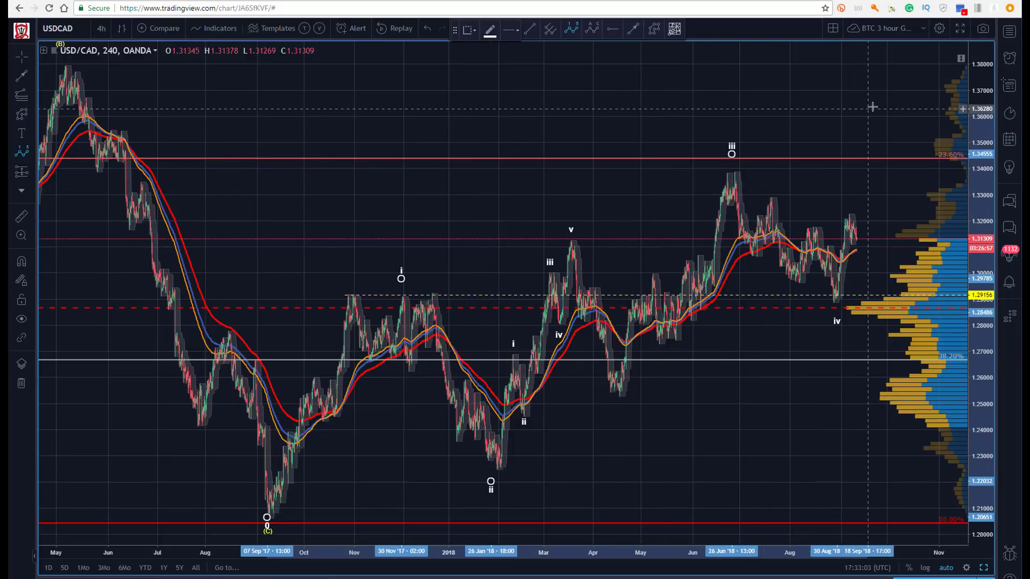
pyautogui.click(885, 85)
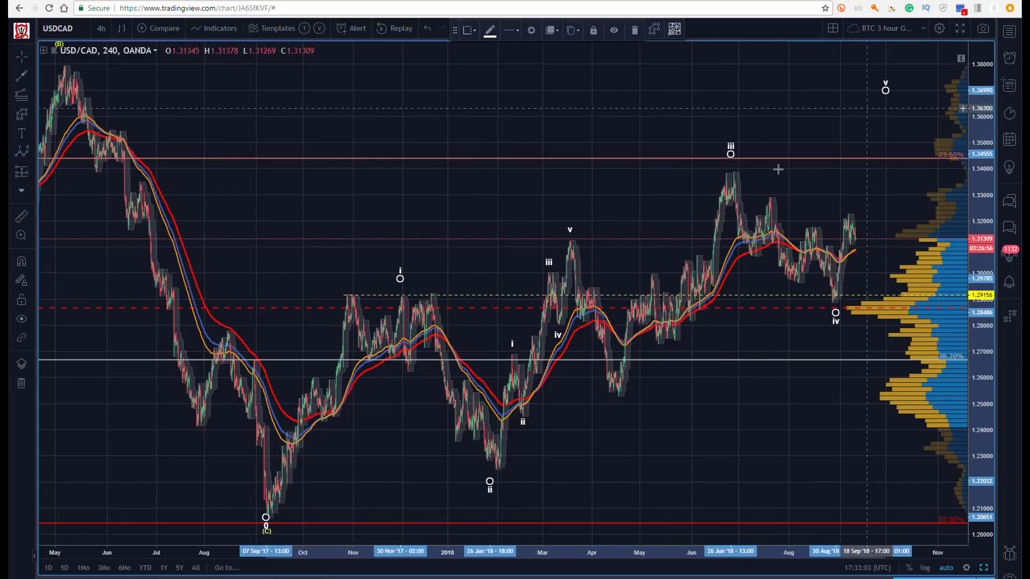
# Step: Delete the small March i–v count, refit points i and ii, and maximize the price pane
pyautogui.click(546, 260)
pyautogui.press('Delete')
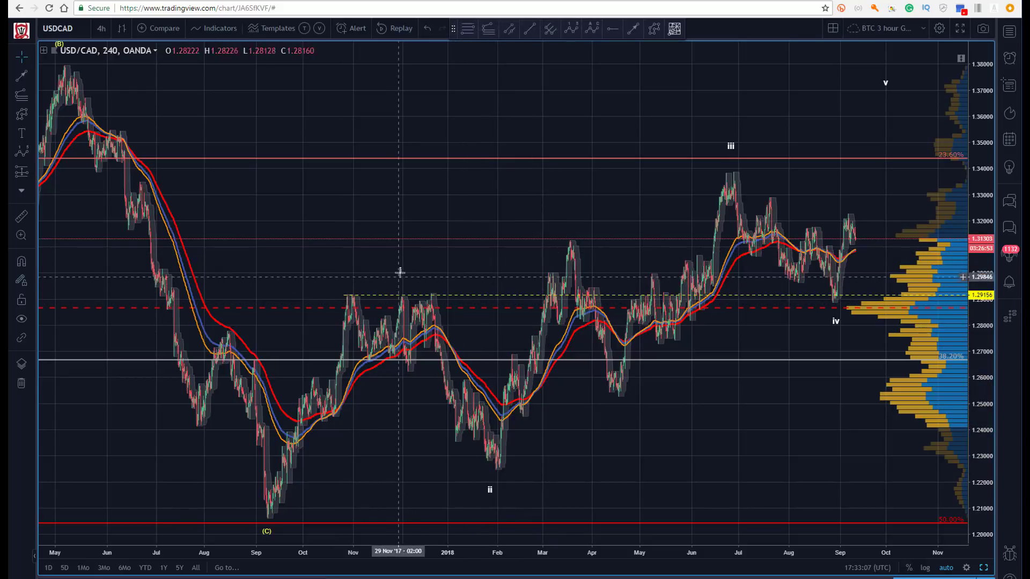
pyautogui.moveTo(401, 276); pyautogui.dragTo(401, 289)
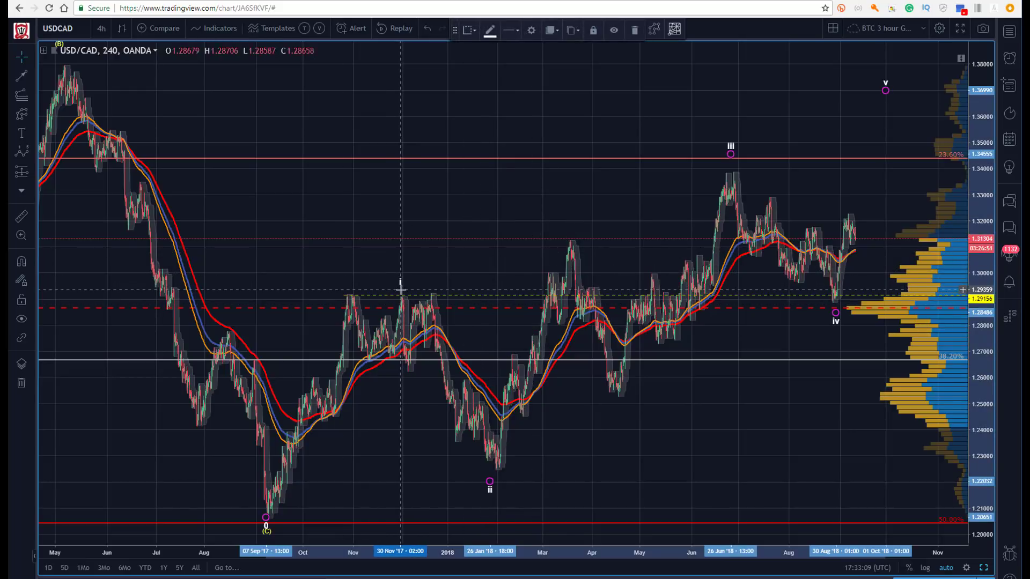
pyautogui.click(381, 360)
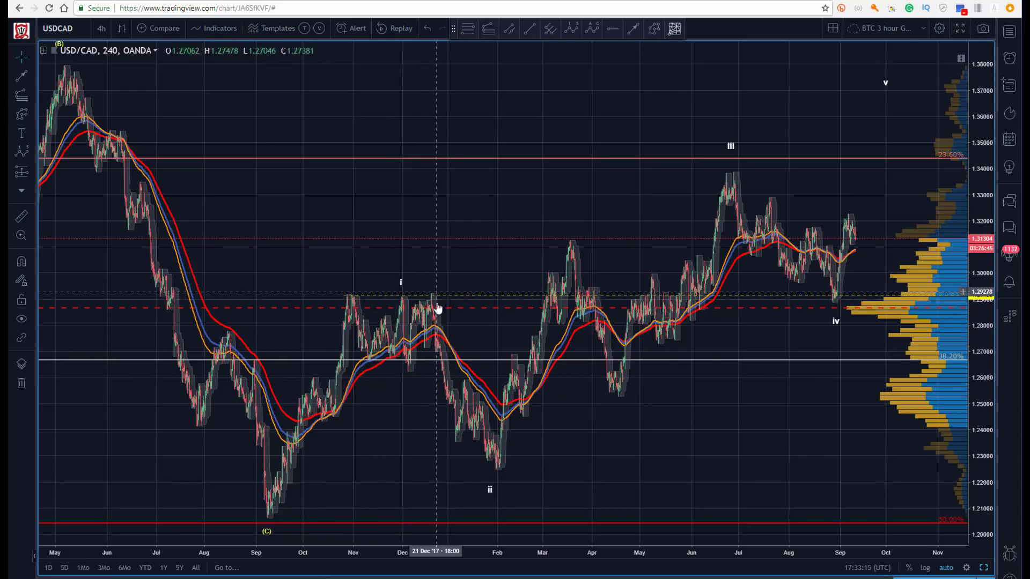
pyautogui.moveTo(489, 488); pyautogui.dragTo(502, 471)
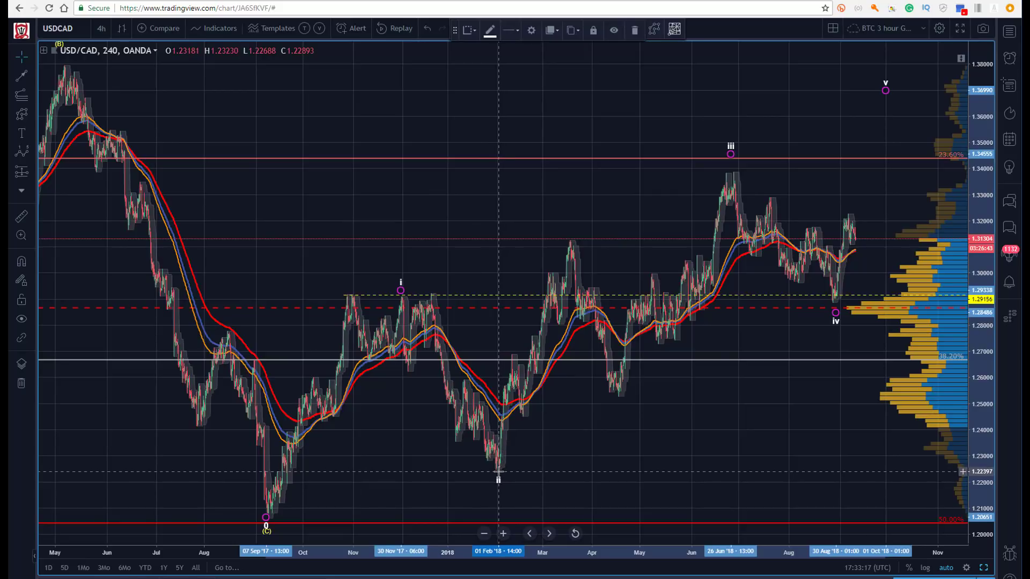
pyautogui.click(339, 211)
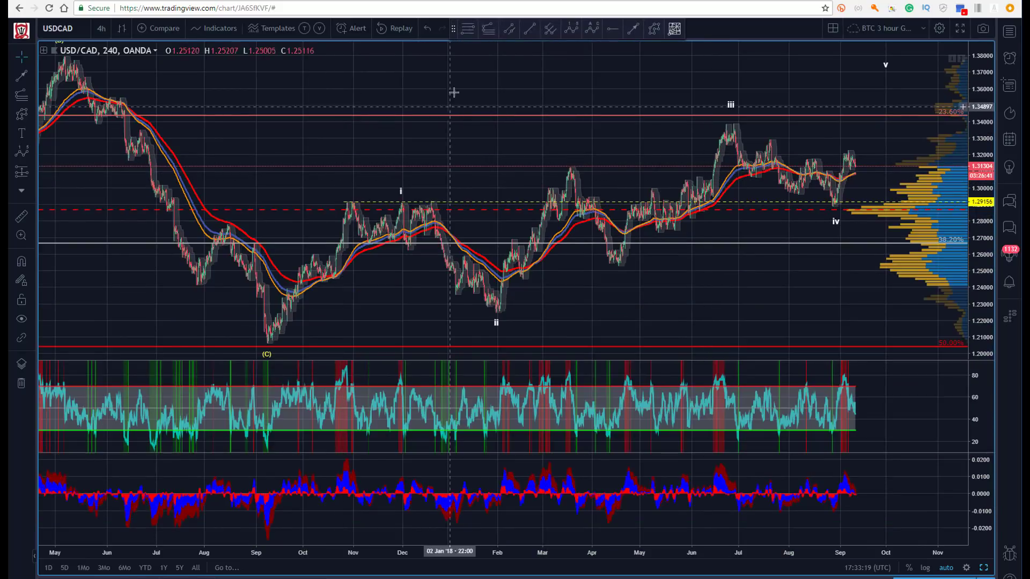
pyautogui.doubleClick(453, 85)
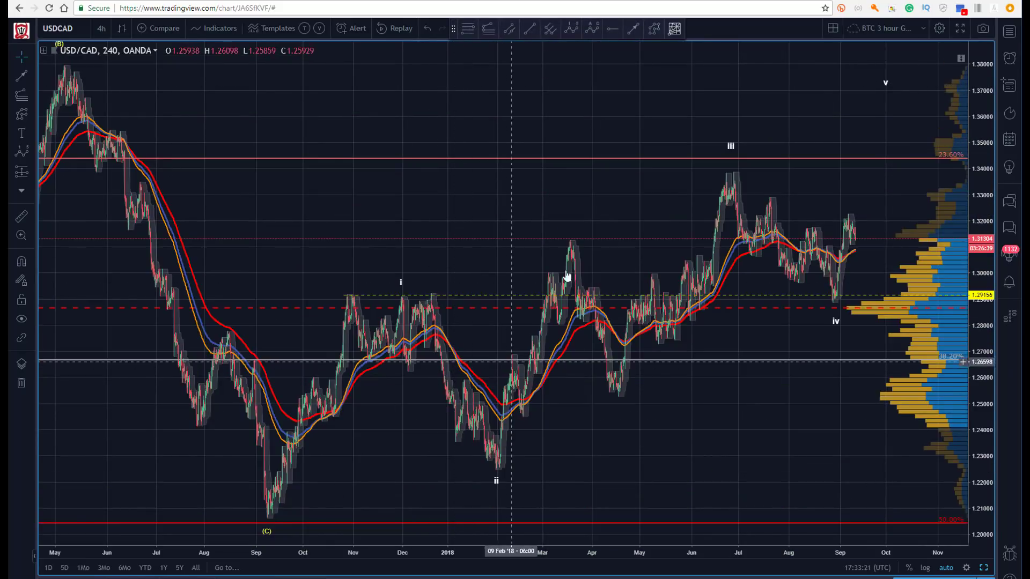
# Step: Draw an A-B-C correction wave from the February low via March high and April low to the June high
pyautogui.click(589, 29)
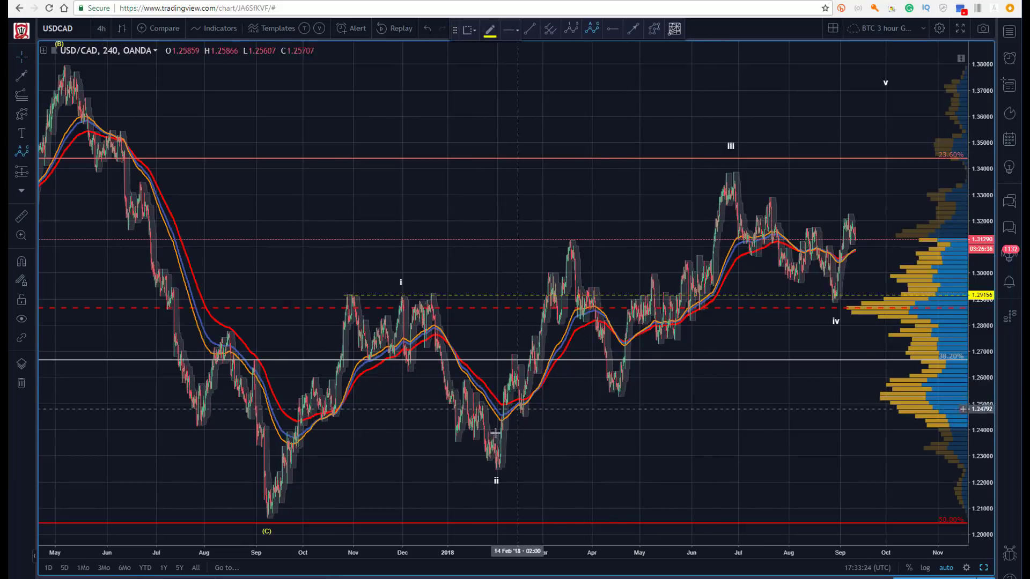
pyautogui.click(496, 468)
pyautogui.click(572, 243)
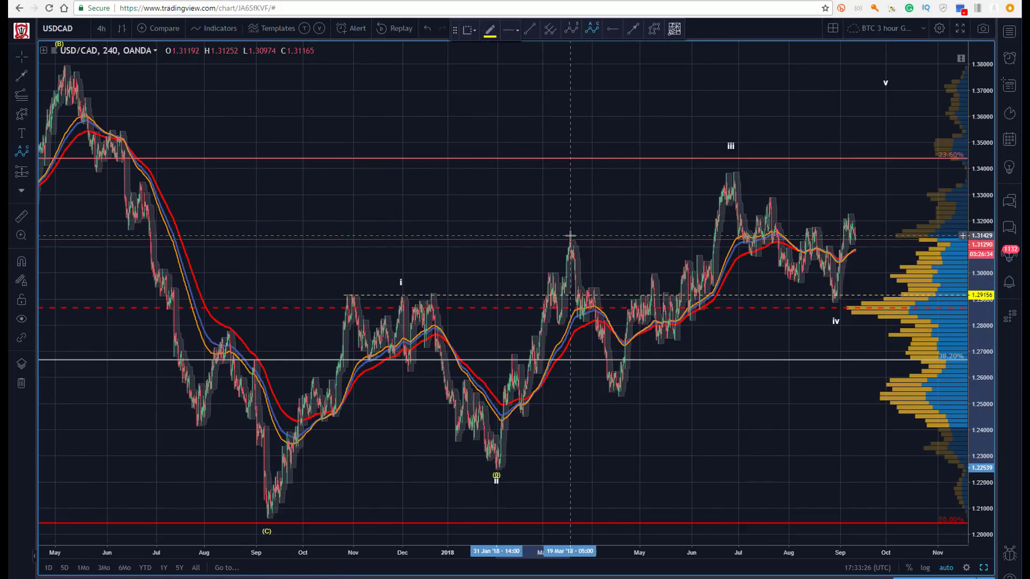
pyautogui.click(618, 398)
pyautogui.click(732, 165)
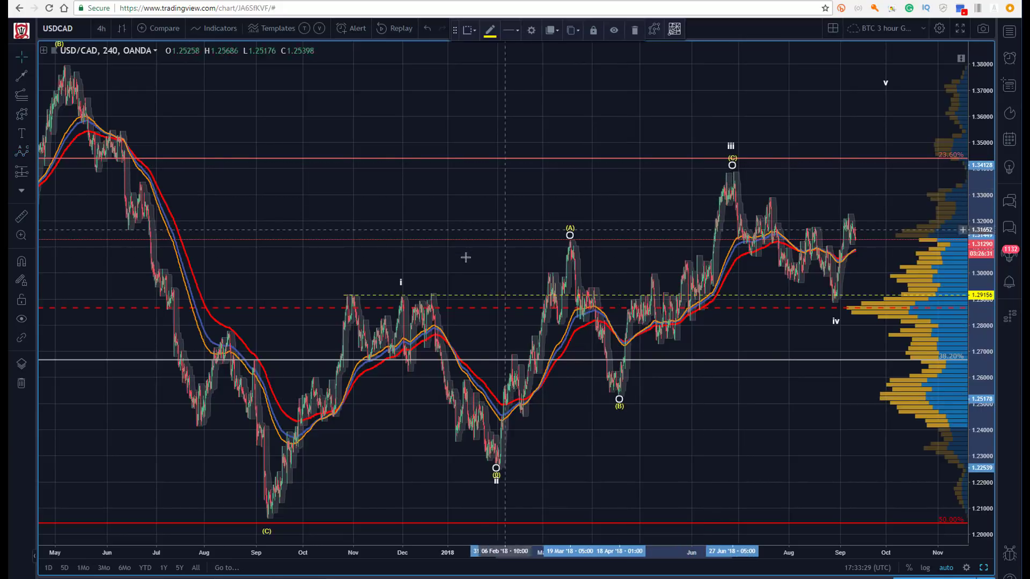
pyautogui.click(625, 156)
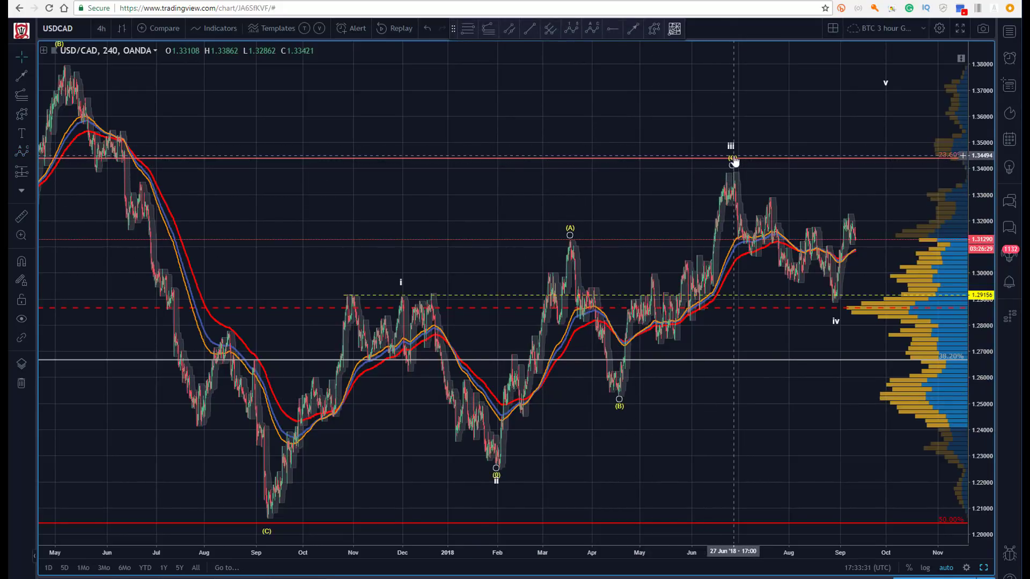
# Step: Lift the iii label above the (C) label at the June high and reframe the 2017–2018 swing
pyautogui.click(733, 161)
pyautogui.click(730, 143)
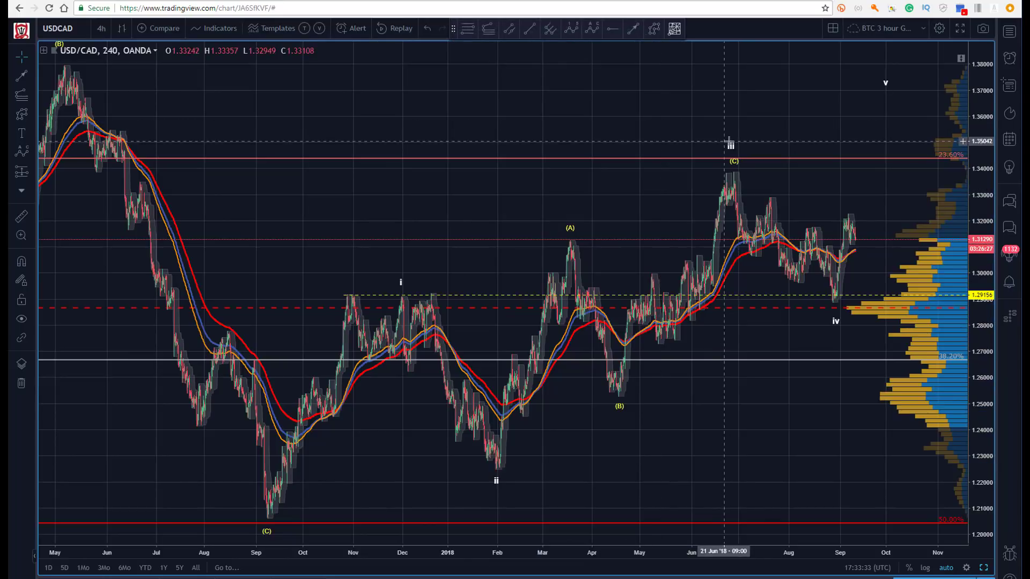
pyautogui.moveTo(730, 142); pyautogui.dragTo(730, 137)
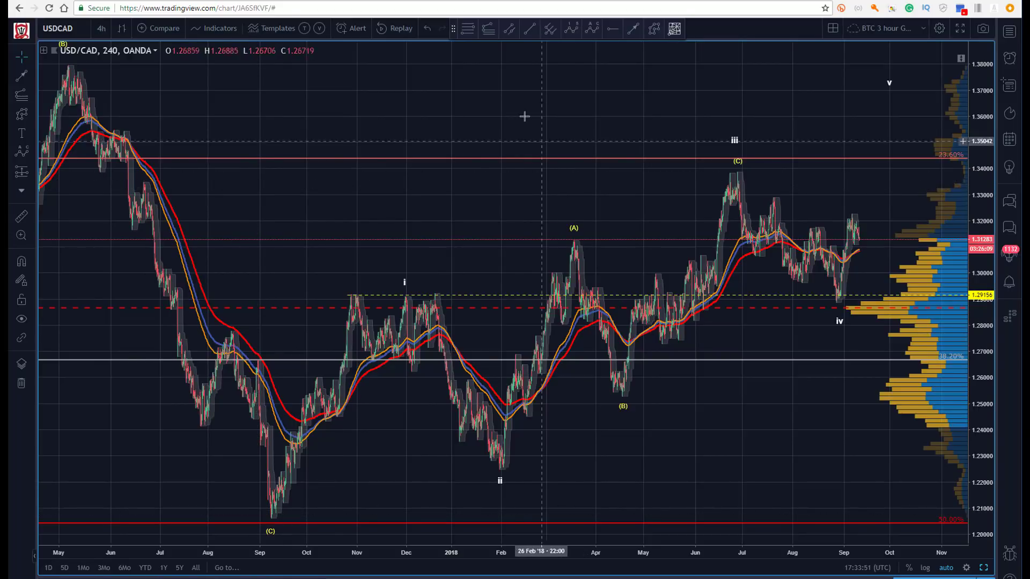
pyautogui.moveTo(509, 104); pyautogui.dragTo(456, 102)
pyautogui.click(470, 32)
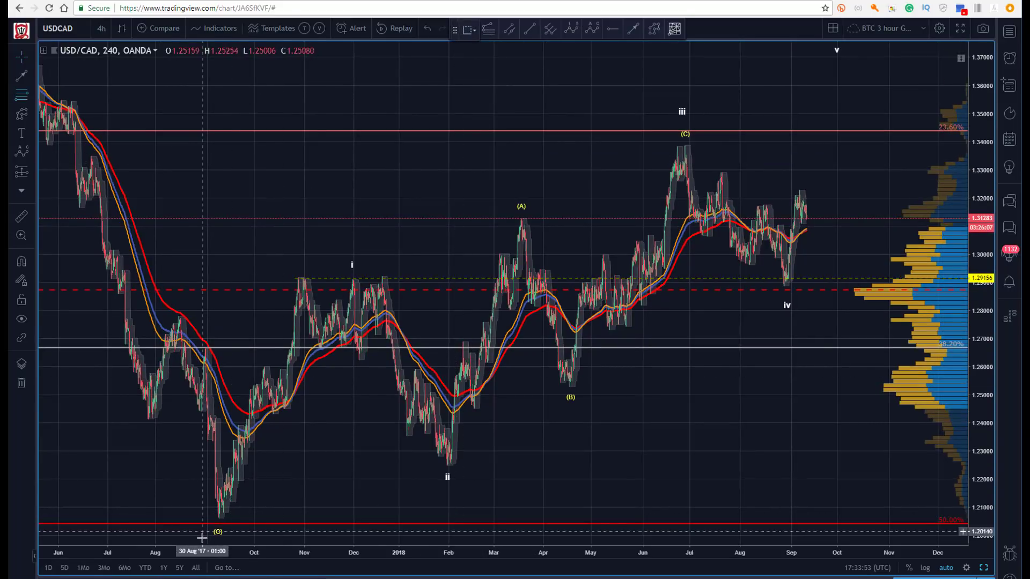
# Step: Draw a Fib retracement from the September 2017 low to the June 2018 high and move wave iv onto the August low
pyautogui.click(208, 518)
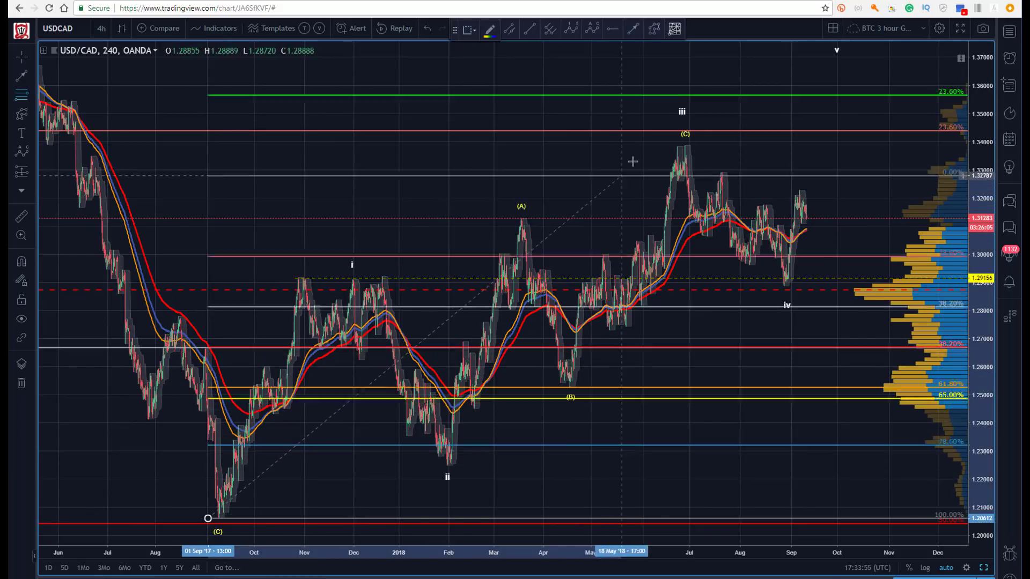
pyautogui.click(638, 145)
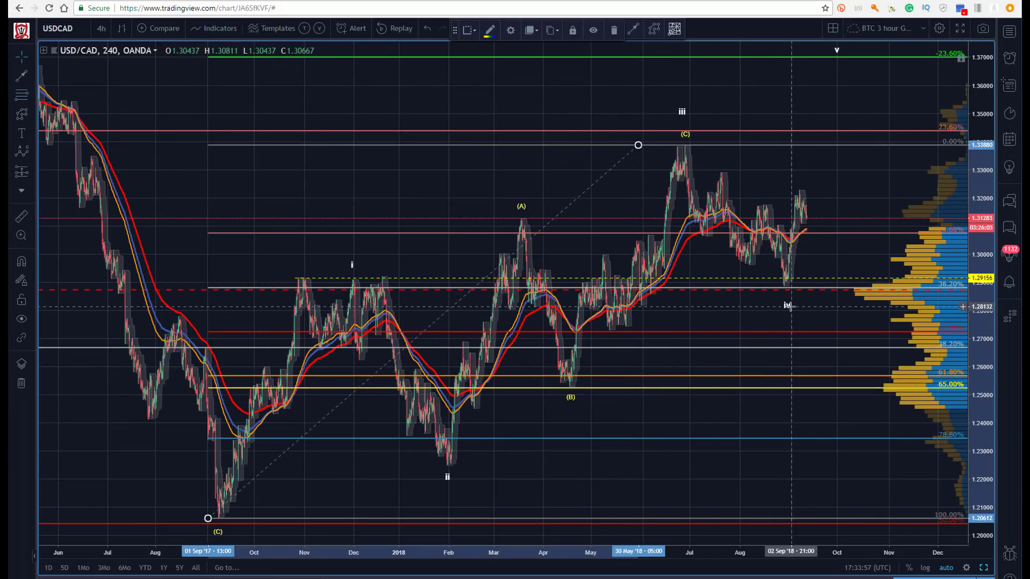
pyautogui.moveTo(787, 302); pyautogui.dragTo(783, 289)
pyautogui.click(620, 268)
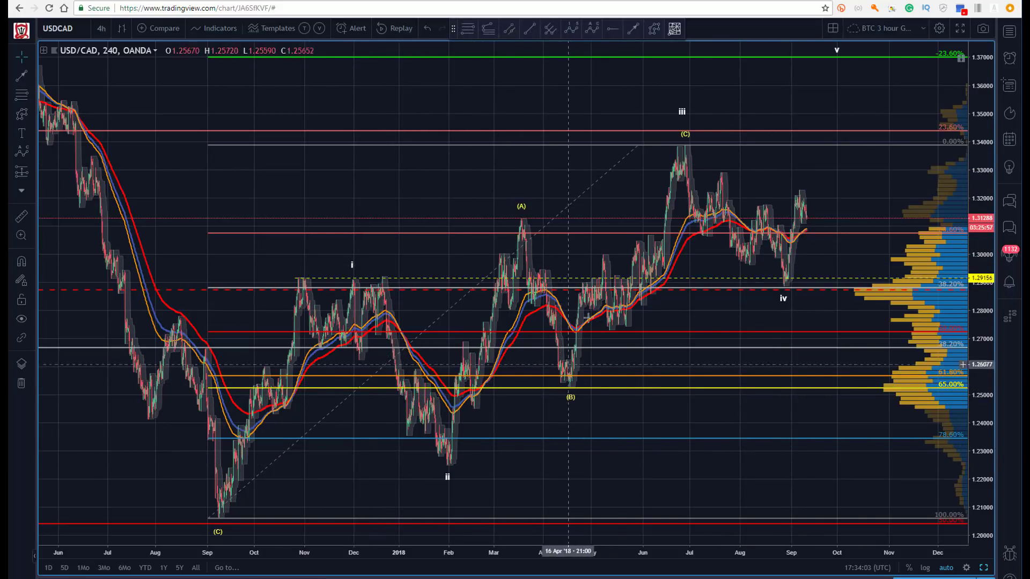
# Step: Draw a cyan A-B-C correction wave from the April low via the May low to the June high
pyautogui.click(593, 29)
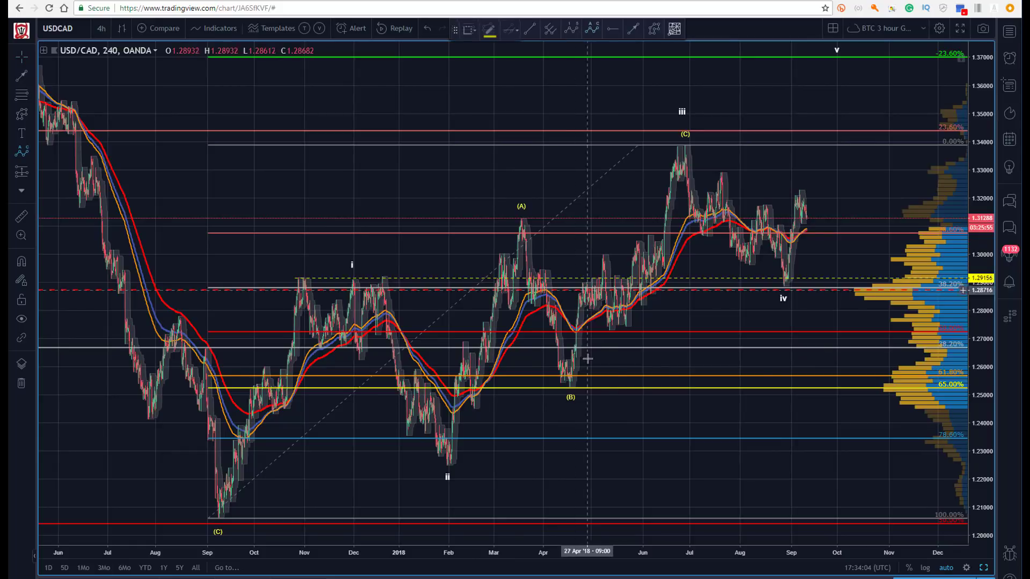
pyautogui.click(569, 384)
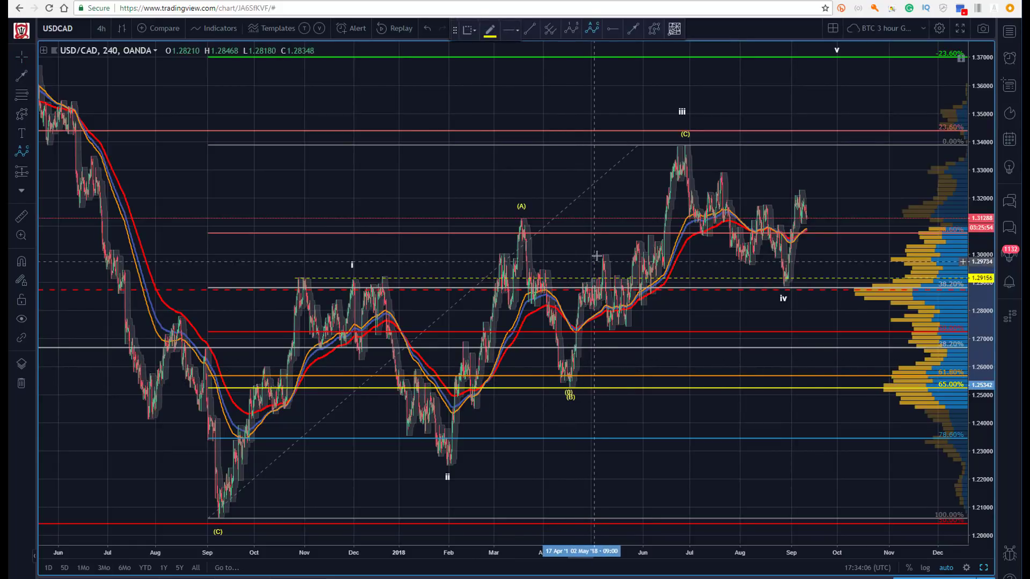
pyautogui.click(610, 331)
pyautogui.click(685, 145)
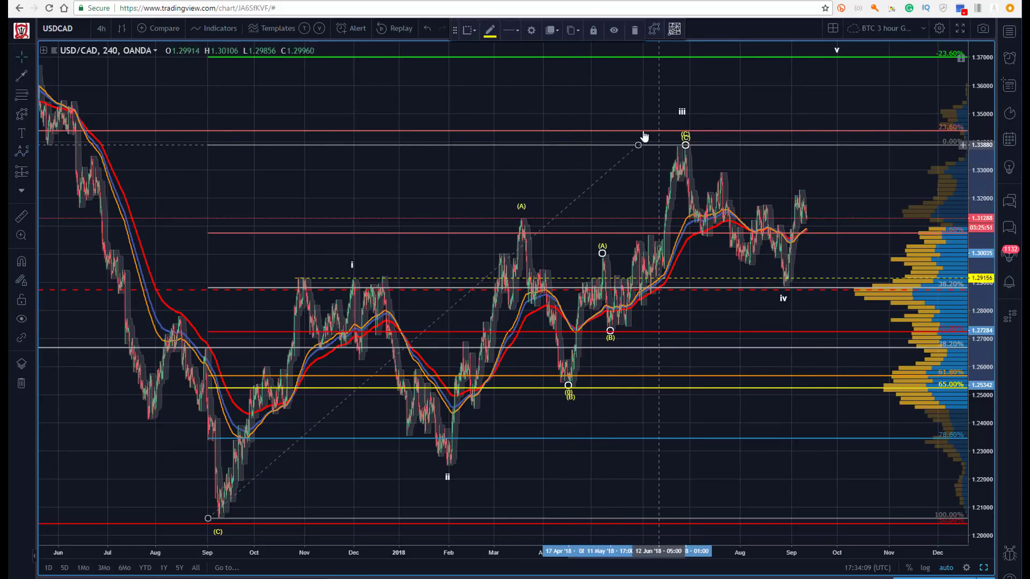
pyautogui.click(490, 30)
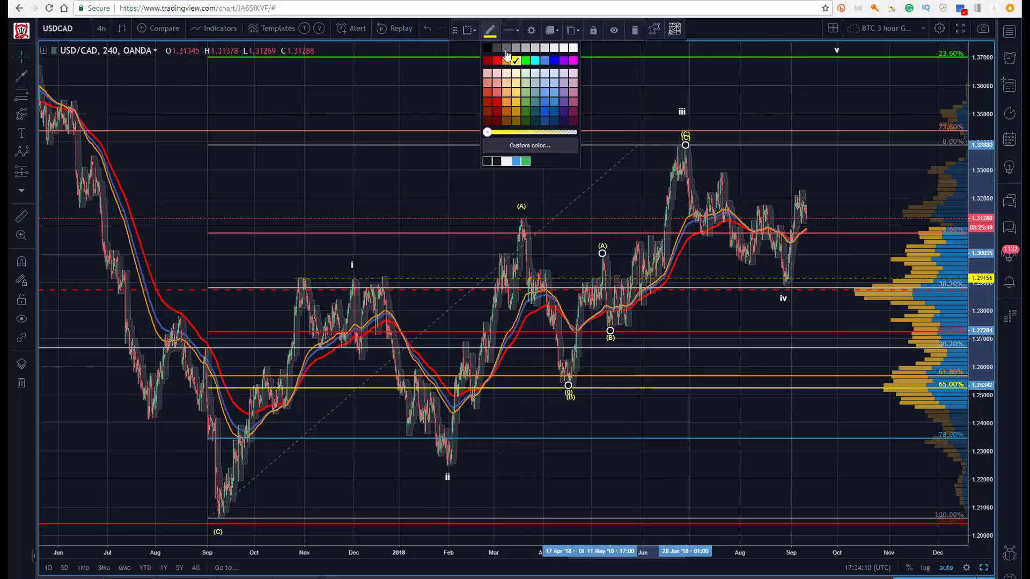
pyautogui.click(536, 60)
pyautogui.click(691, 124)
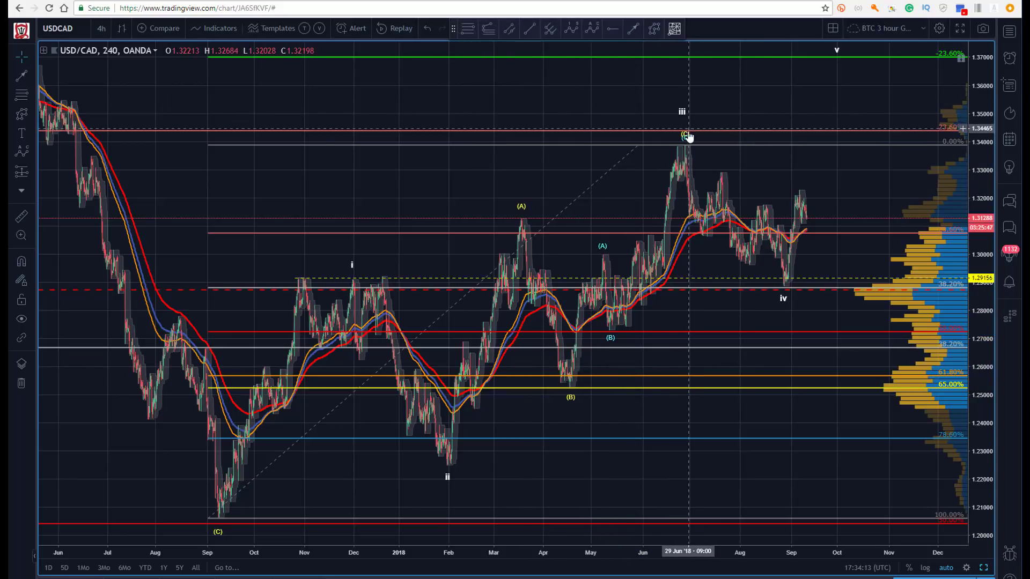
# Step: Set the yellow A-B-C wave's degree to Micro
pyautogui.click(686, 137)
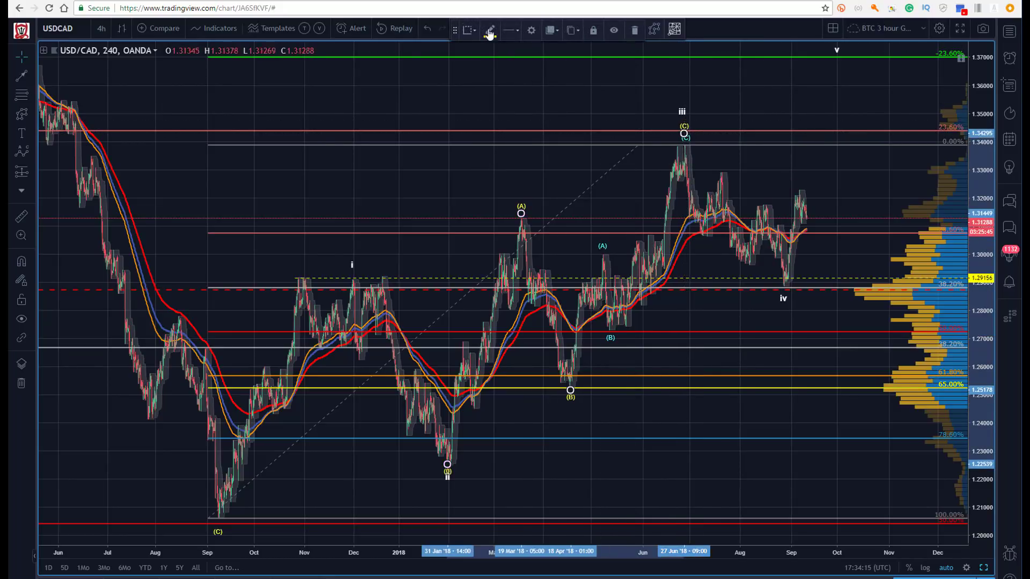
pyautogui.click(533, 29)
pyautogui.click(501, 277)
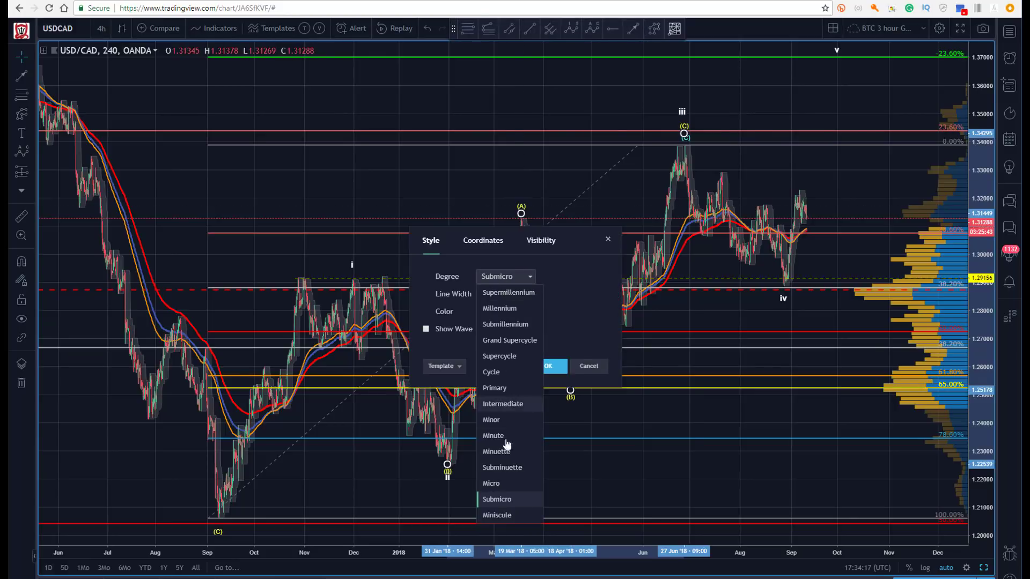
pyautogui.click(492, 484)
pyautogui.click(552, 367)
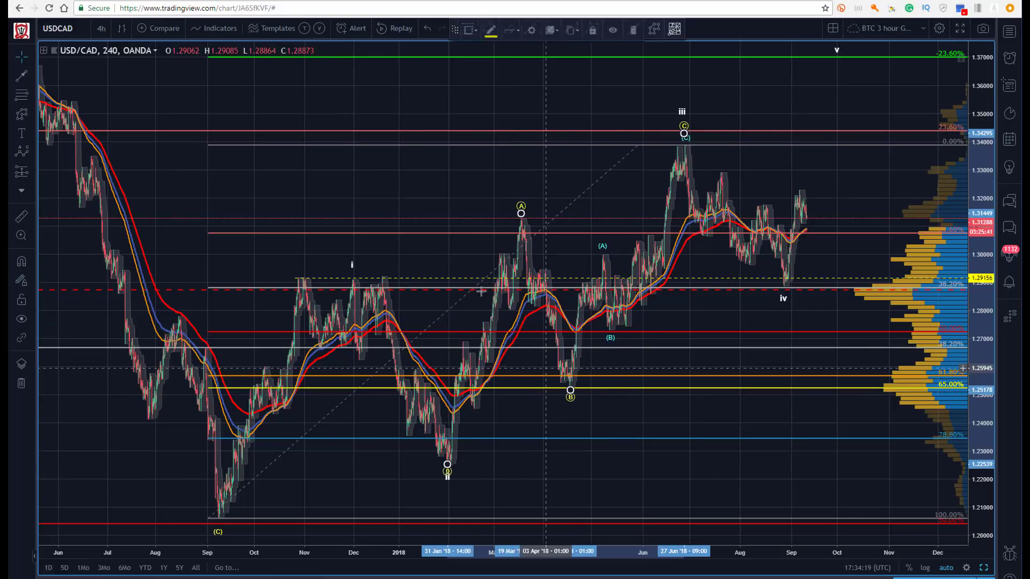
pyautogui.click(393, 180)
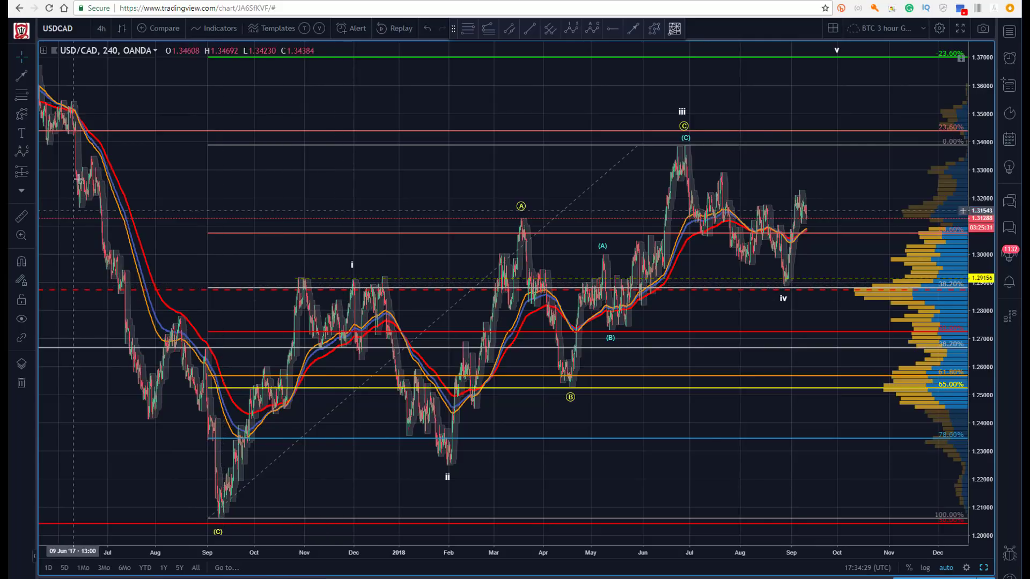
# Step: Shade the 1.29 support zone with a cyan rectangle from October 2017 to September 2018
pyautogui.click(34, 121)
pyautogui.click(49, 139)
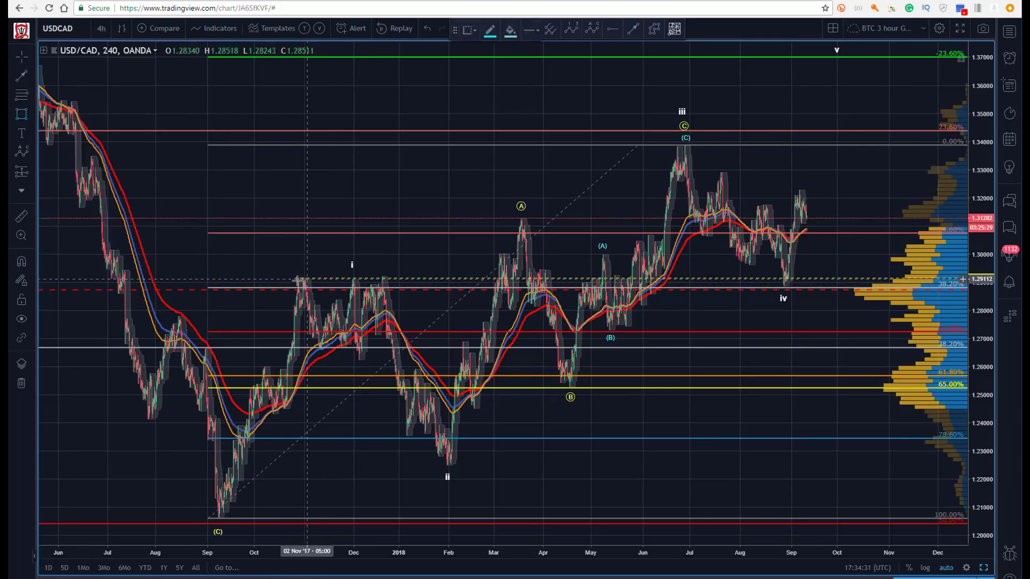
pyautogui.moveTo(291, 287); pyautogui.dragTo(829, 279)
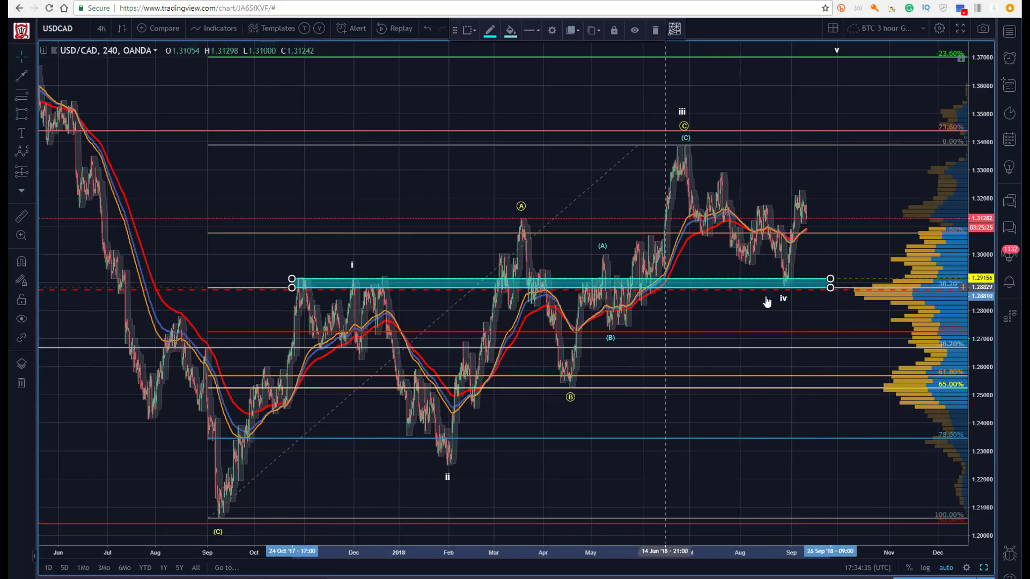
pyautogui.click(784, 298)
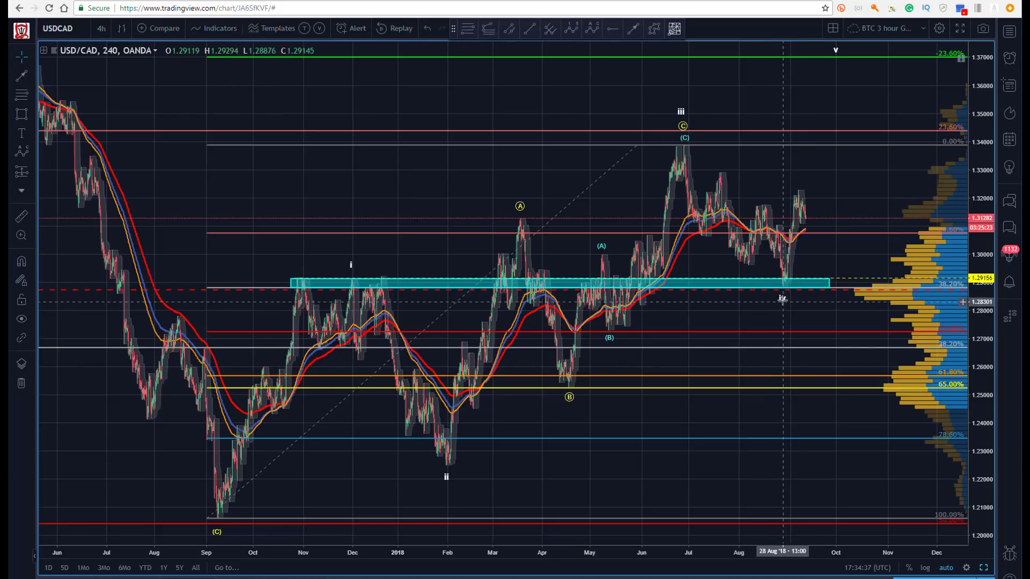
pyautogui.click(784, 317)
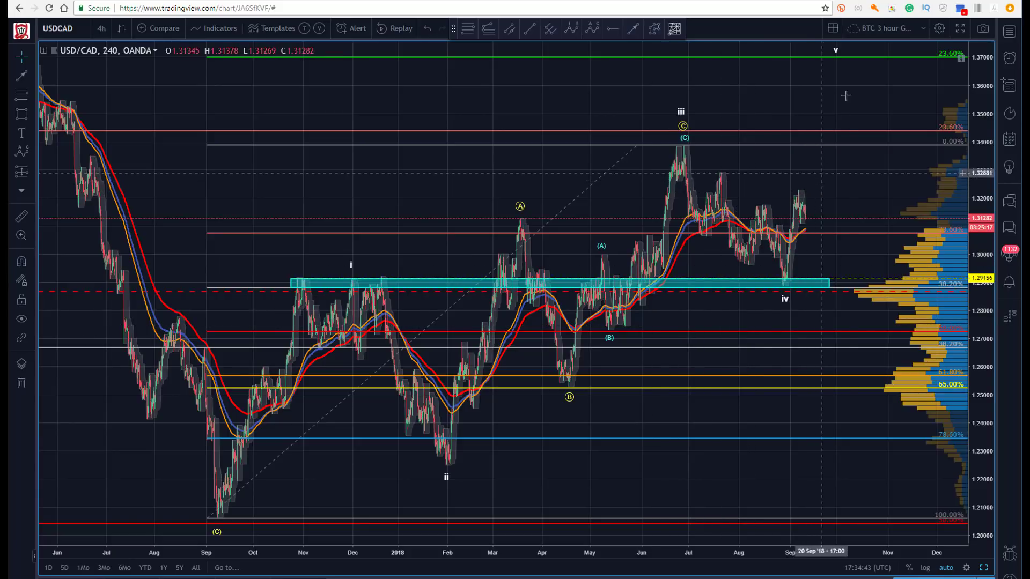
pyautogui.moveTo(488, 87); pyautogui.dragTo(403, 93)
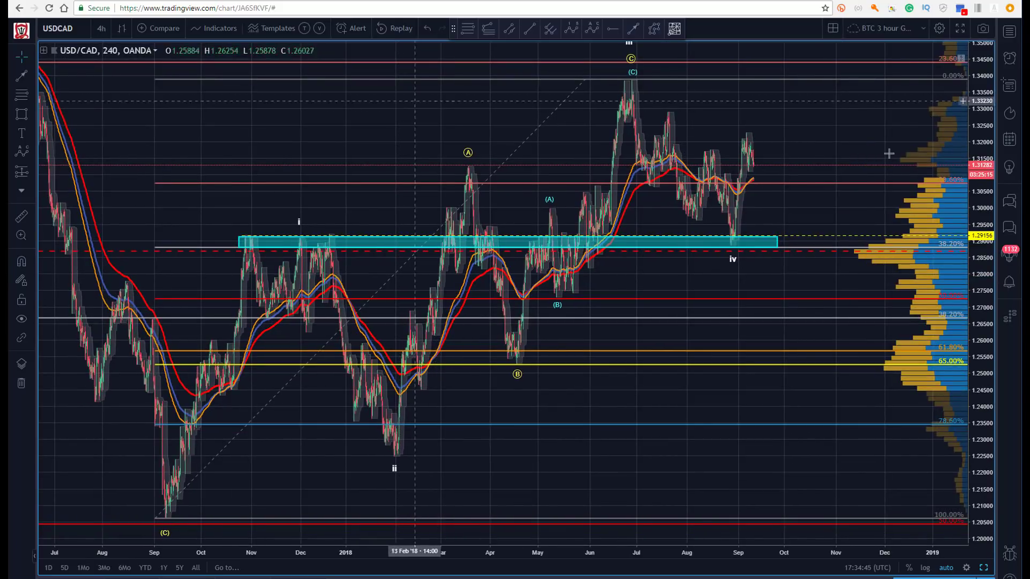
pyautogui.moveTo(973, 137); pyautogui.dragTo(282, 200)
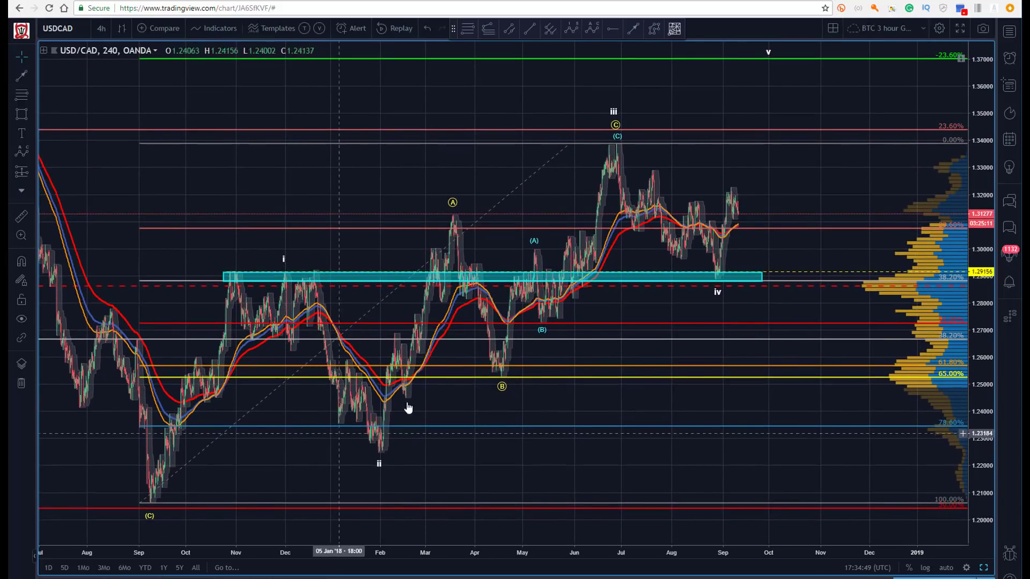
# Step: Draw the channel from the wave ii low past wave iv and steepen its right end
pyautogui.hotkey('alt', 't')
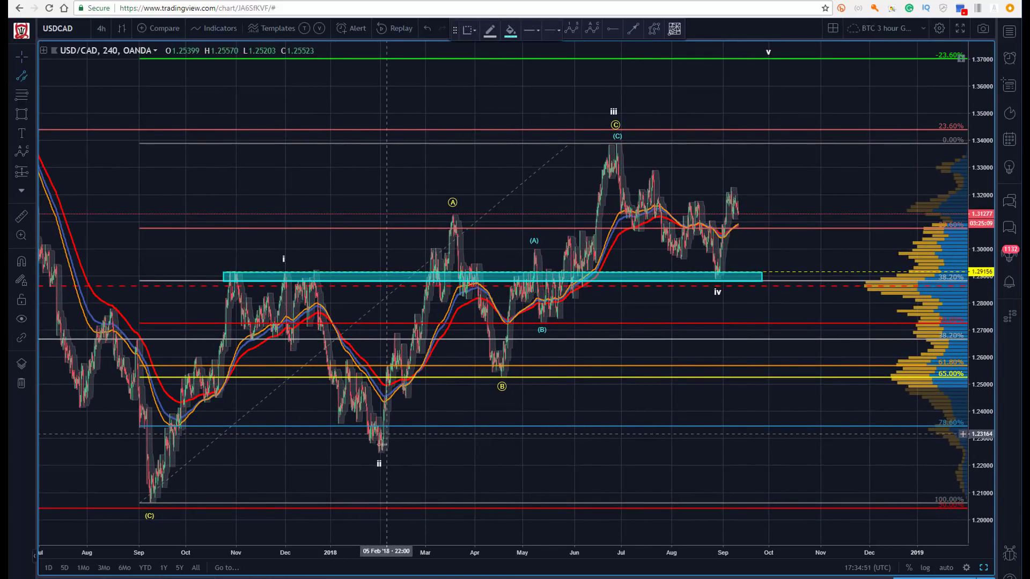
pyautogui.click(376, 452)
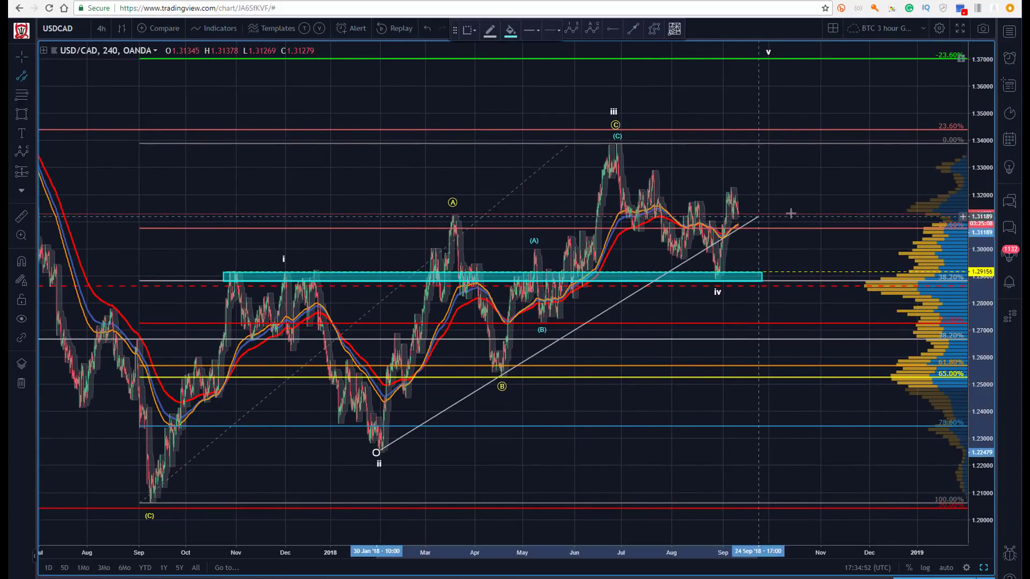
pyautogui.click(847, 213)
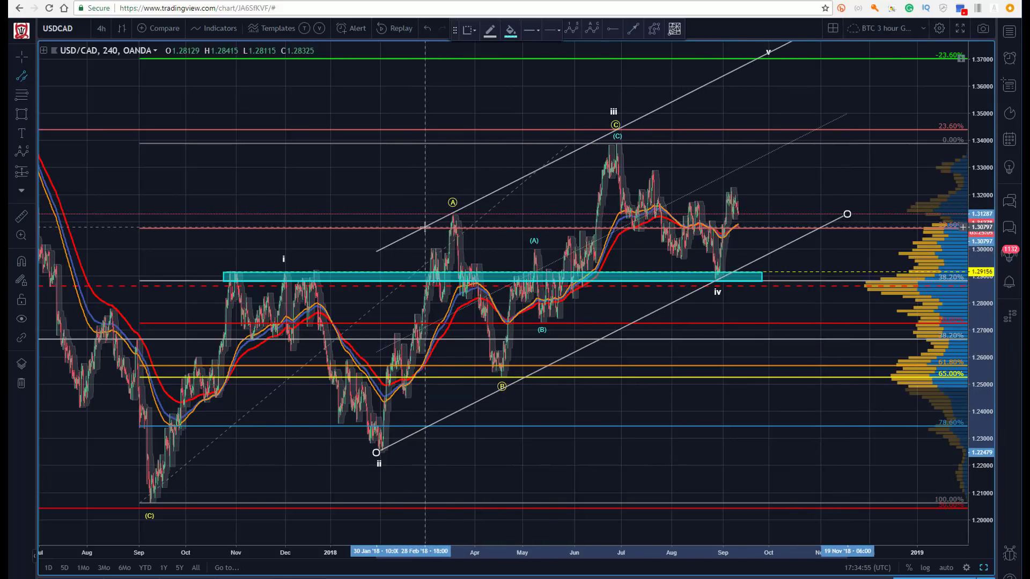
pyautogui.click(611, 133)
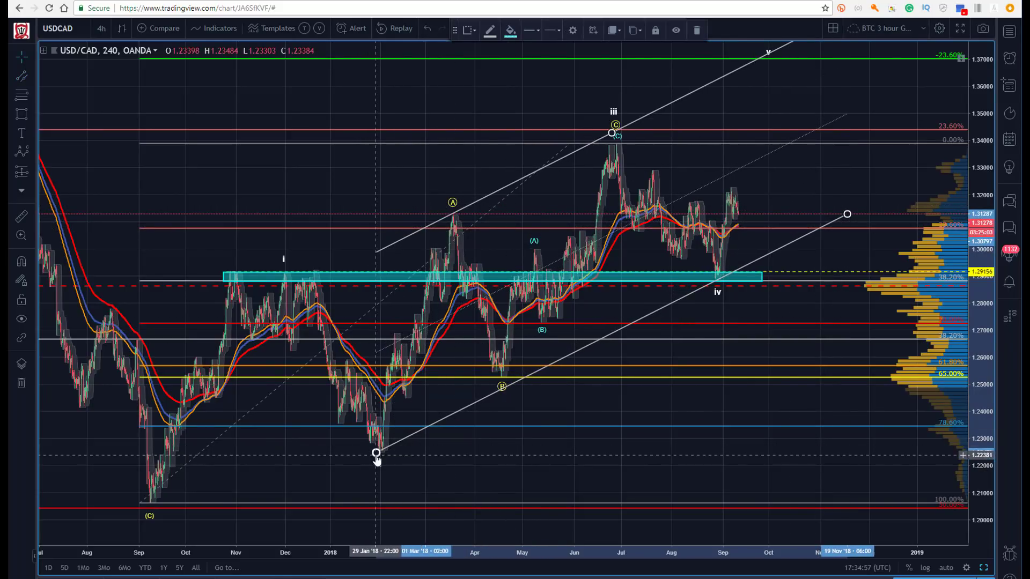
pyautogui.moveTo(376, 454); pyautogui.dragTo(380, 451)
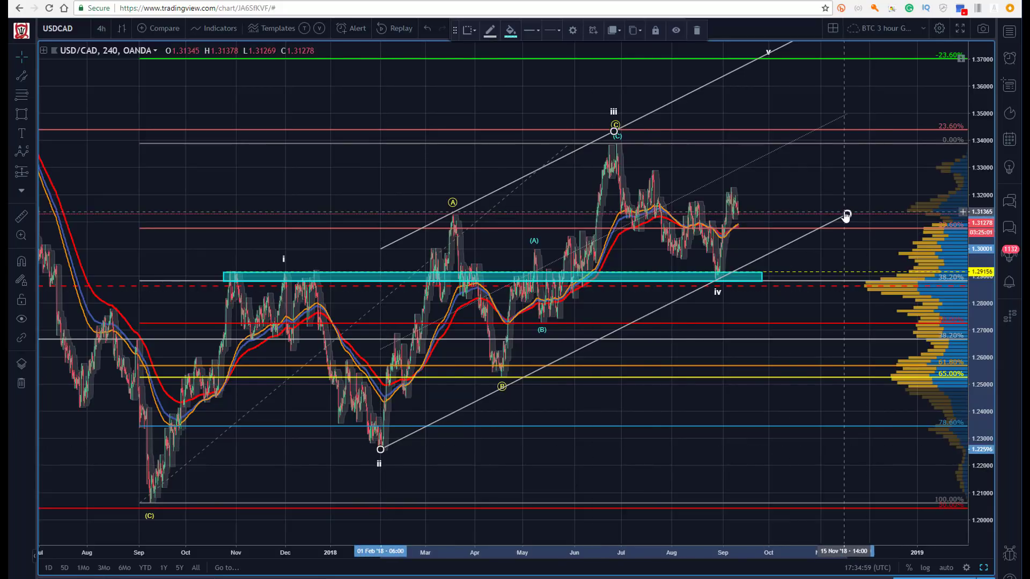
pyautogui.moveTo(846, 215)
pyautogui.mouseDown()
pyautogui.moveTo(835, 179)
pyautogui.moveTo(857, 207)
pyautogui.mouseUp()
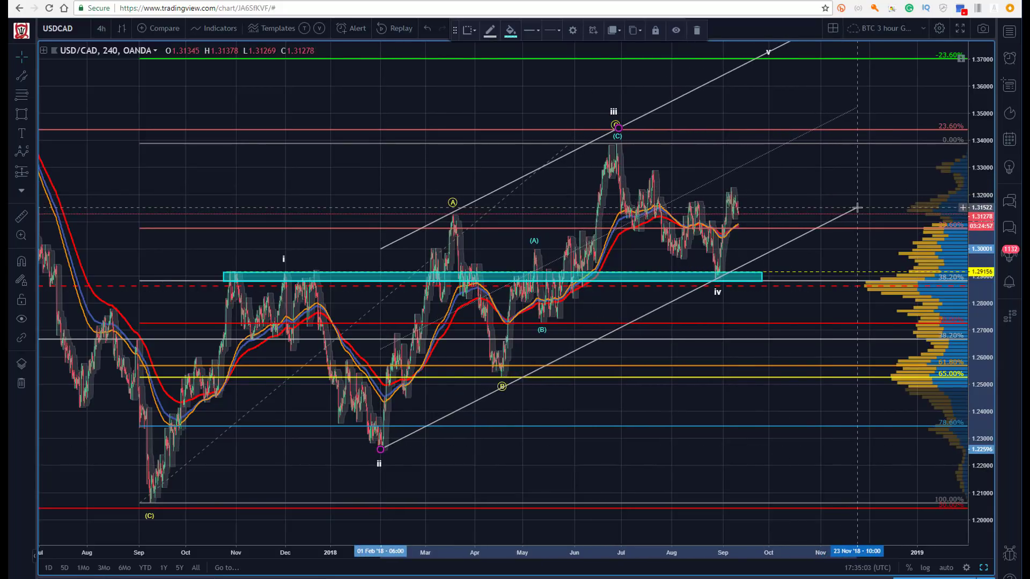
# Step: Shift the channel's upper line up and right, then check the i–v count's anchors
pyautogui.click(633, 143)
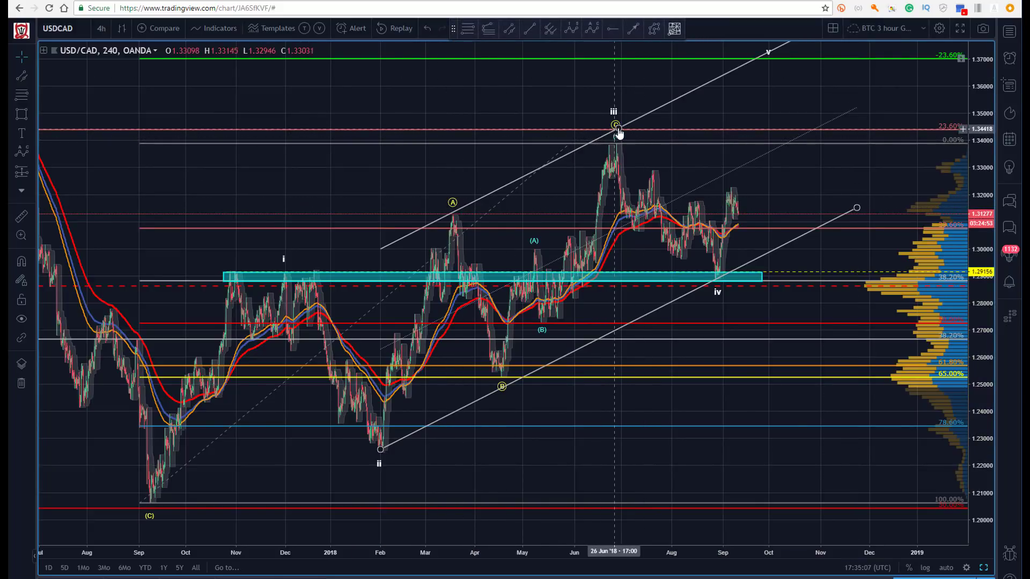
pyautogui.moveTo(617, 129)
pyautogui.mouseDown()
pyautogui.moveTo(626, 134)
pyautogui.moveTo(618, 140)
pyautogui.mouseUp()
pyautogui.click(577, 154)
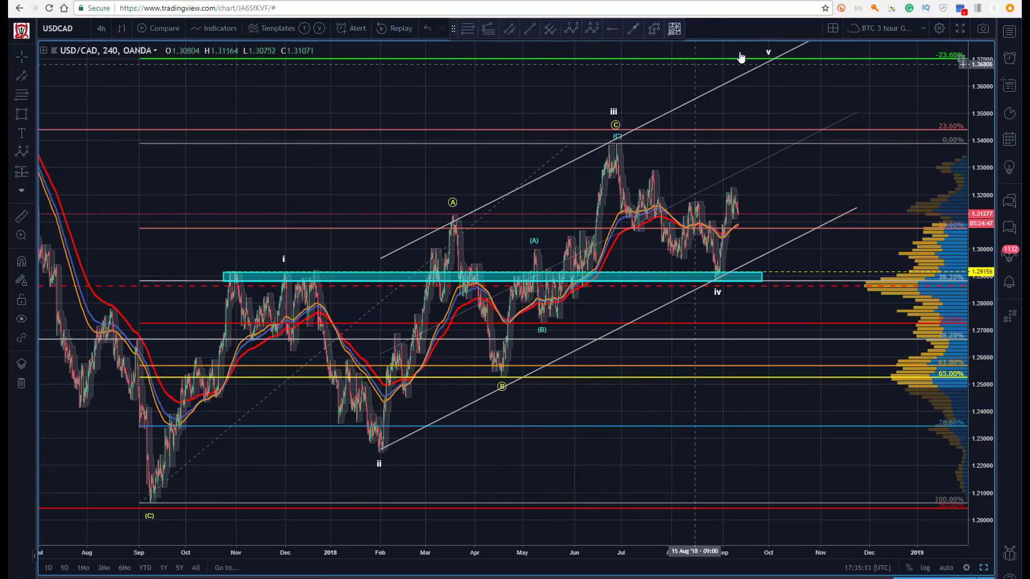
pyautogui.click(768, 55)
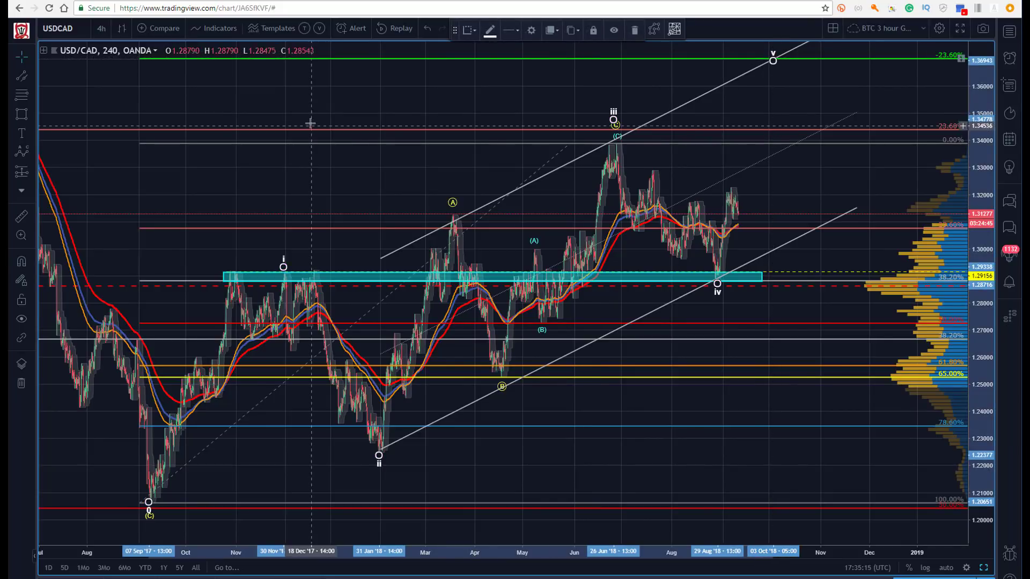
pyautogui.click(524, 149)
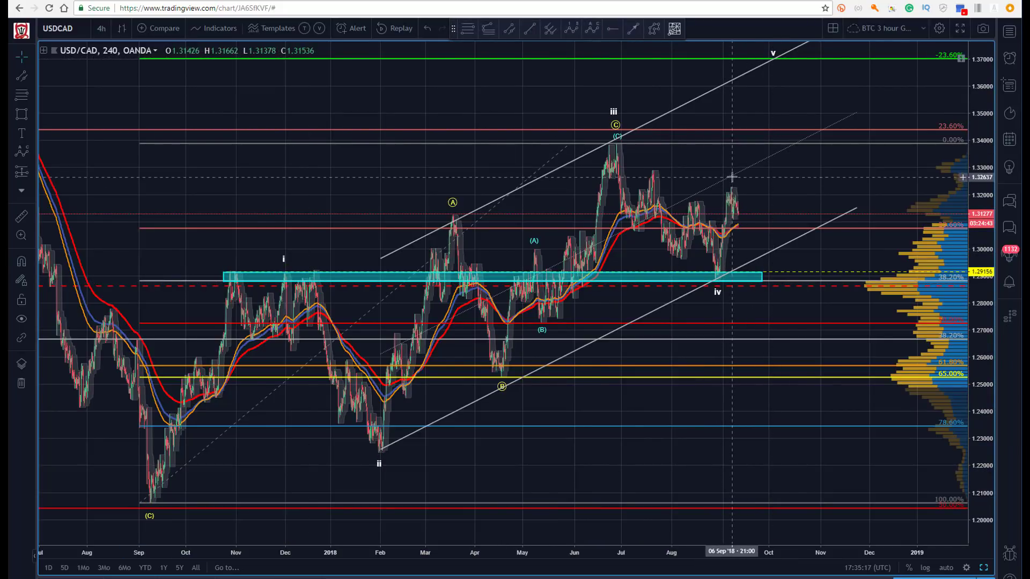
pyautogui.moveTo(334, 92); pyautogui.dragTo(293, 98)
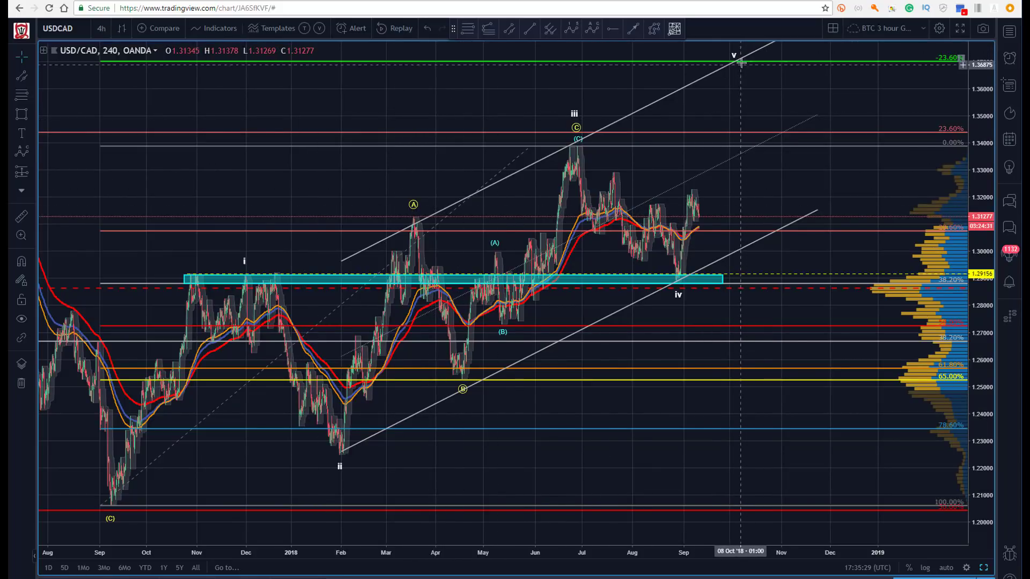
# Step: Place a trend-based Fib extension from the (C) low via the wave iii high to the wave iv low
pyautogui.click(486, 32)
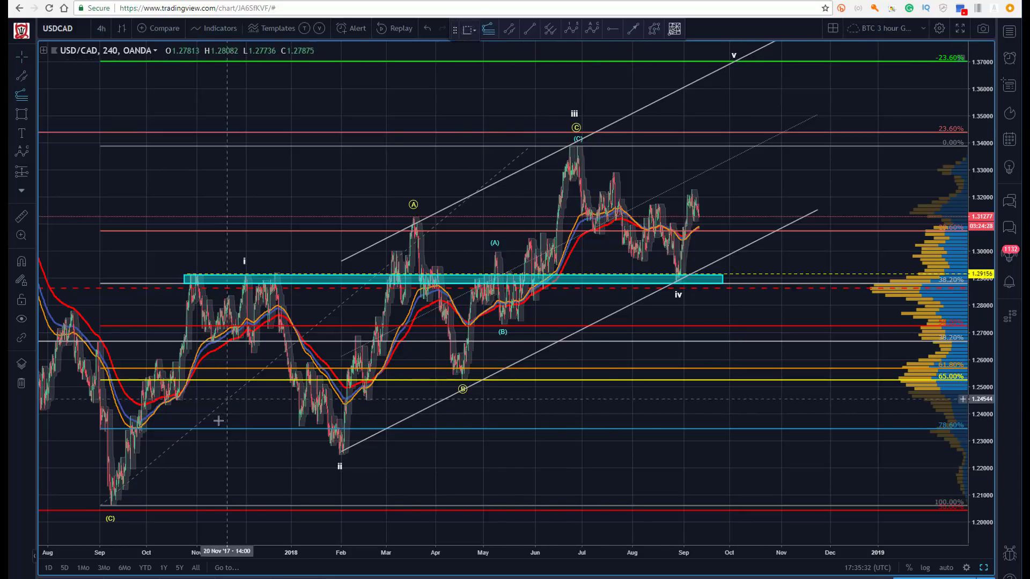
pyautogui.click(105, 506)
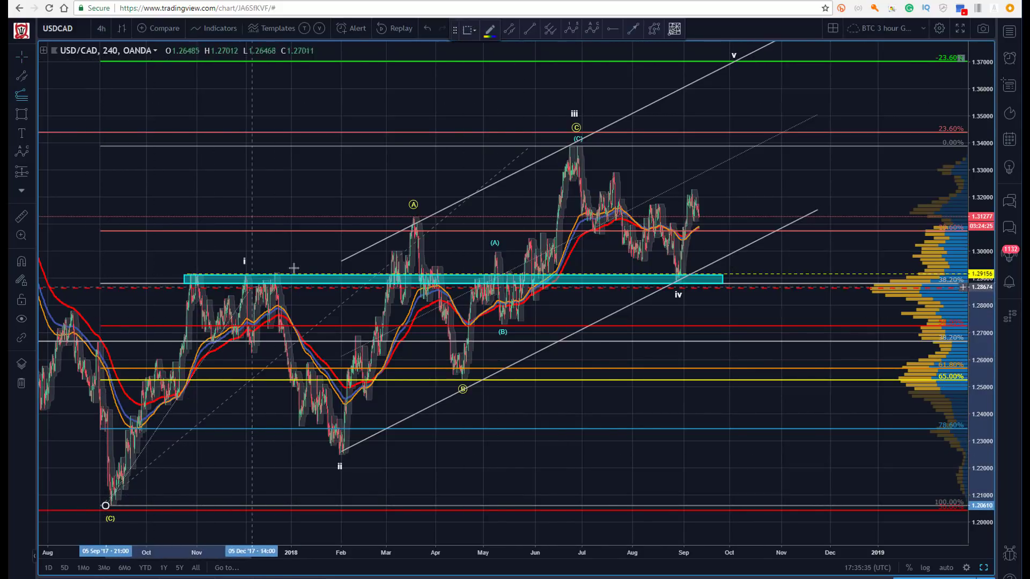
pyautogui.click(564, 144)
pyautogui.click(755, 282)
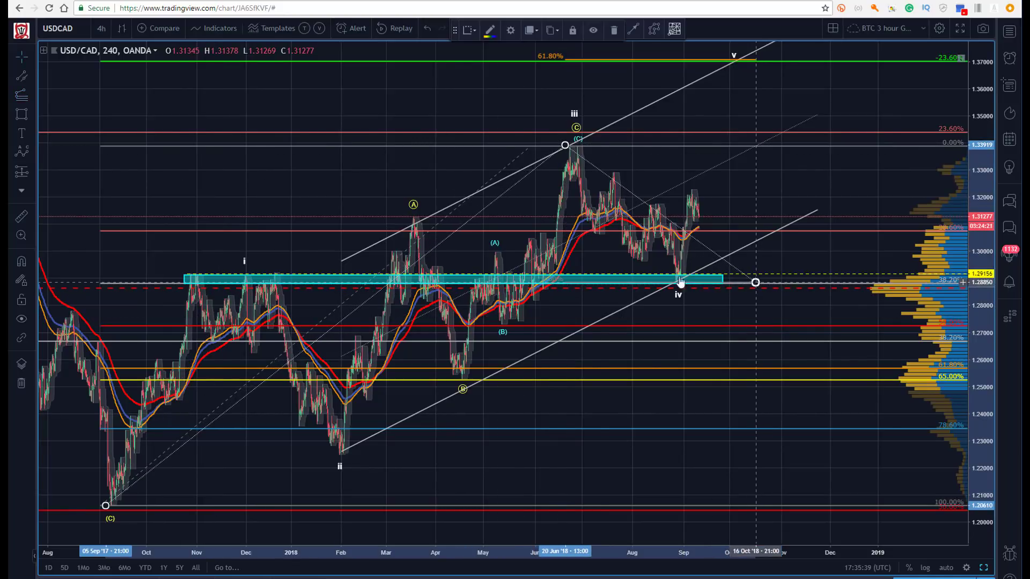
pyautogui.moveTo(911, 113); pyautogui.dragTo(909, 119)
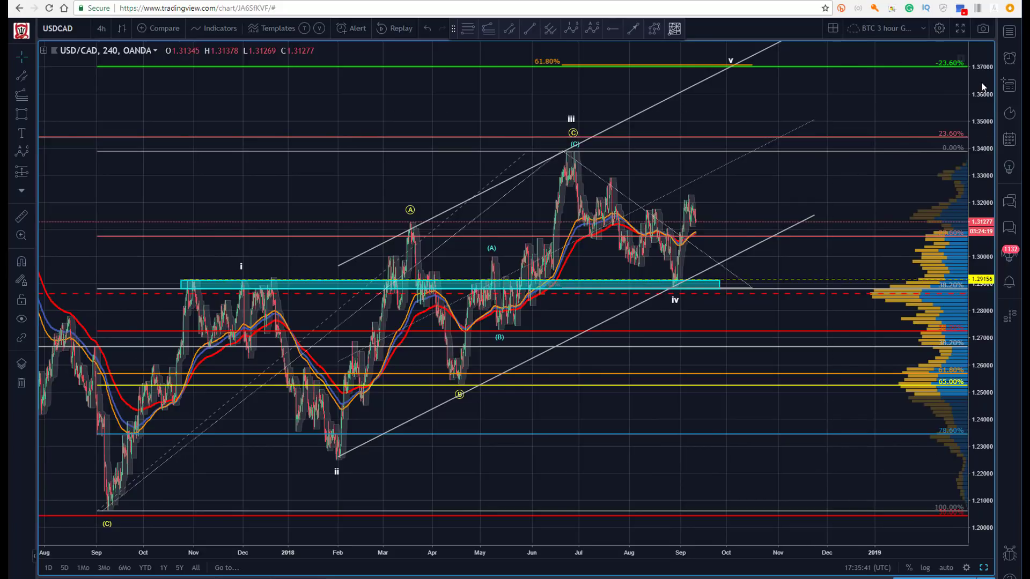
pyautogui.moveTo(982, 85); pyautogui.dragTo(982, 102)
pyautogui.moveTo(287, 115); pyautogui.dragTo(306, 115)
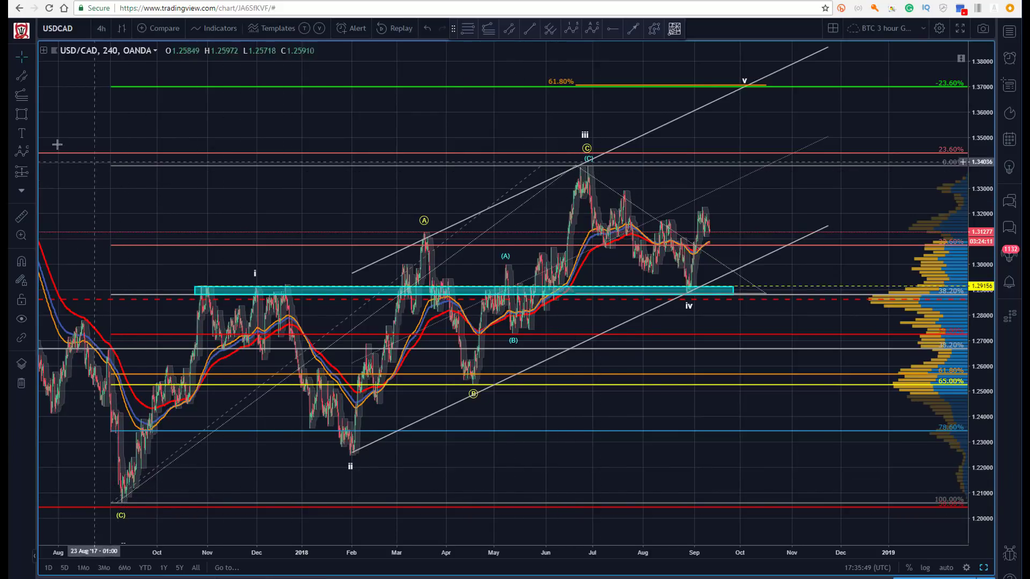
# Step: Draw a cyan target box on the 1.37 level at wave v
pyautogui.click(674, 119)
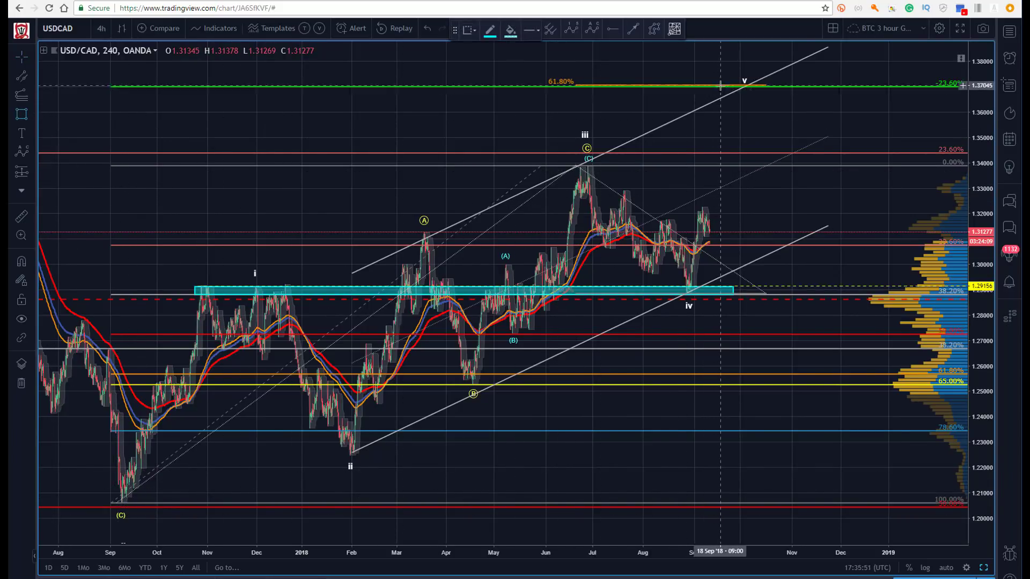
pyautogui.moveTo(720, 86); pyautogui.dragTo(787, 92)
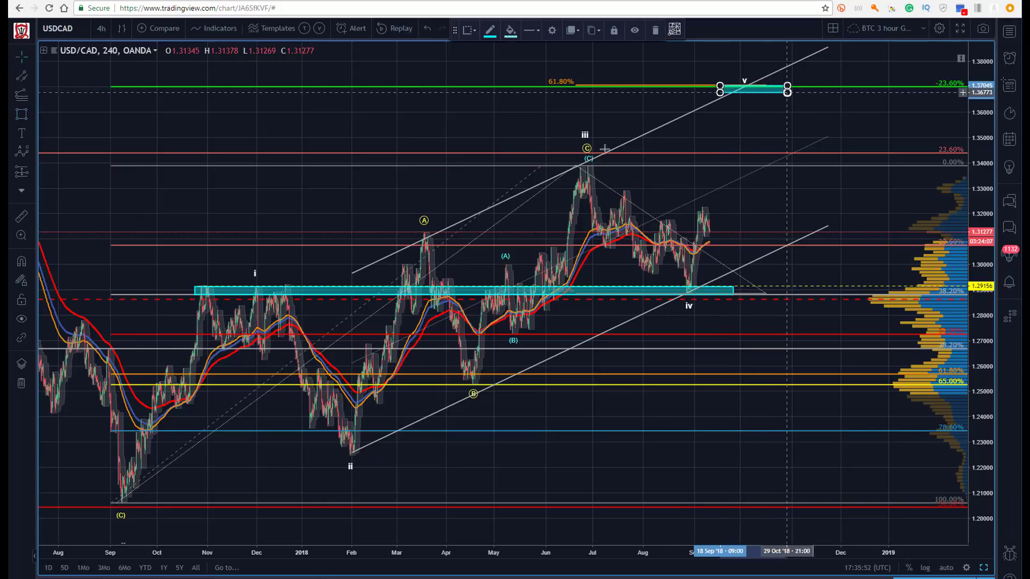
pyautogui.click(456, 119)
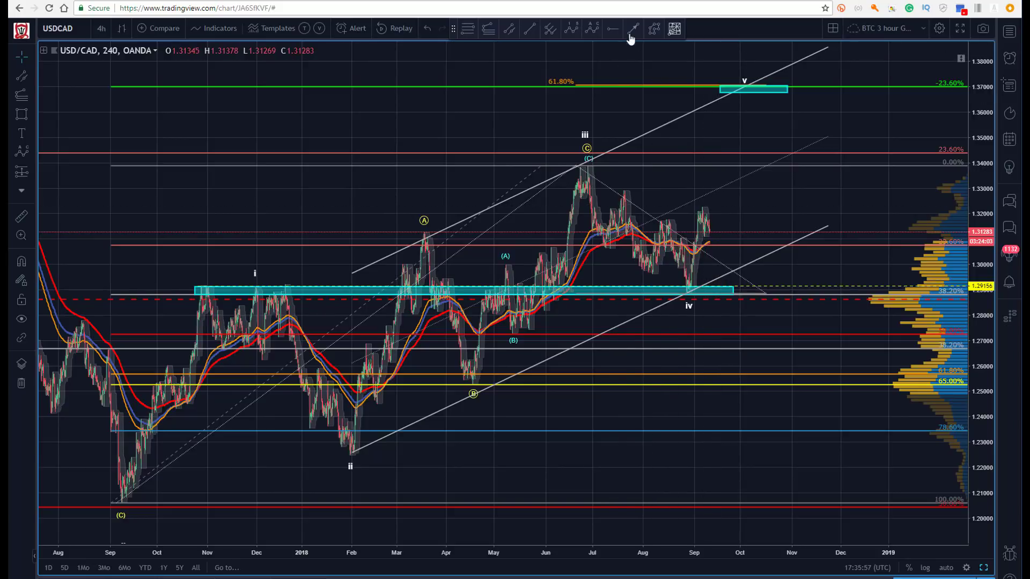
# Step: Sketch a trial wave path from the wave iv low to the target box, reshape it, then delete it
pyautogui.click(654, 28)
pyautogui.click(692, 290)
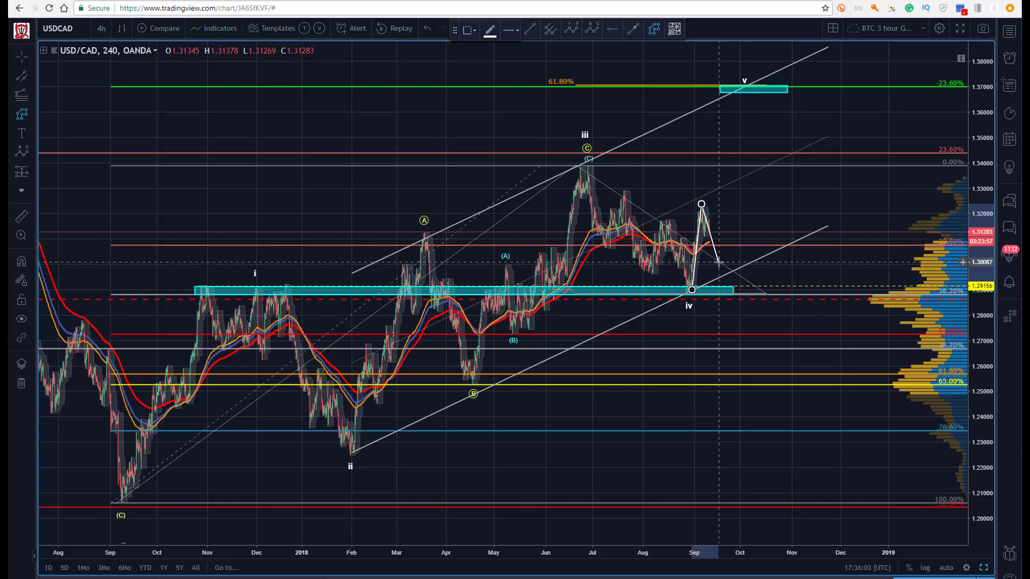
pyautogui.click(718, 262)
pyautogui.doubleClick(744, 90)
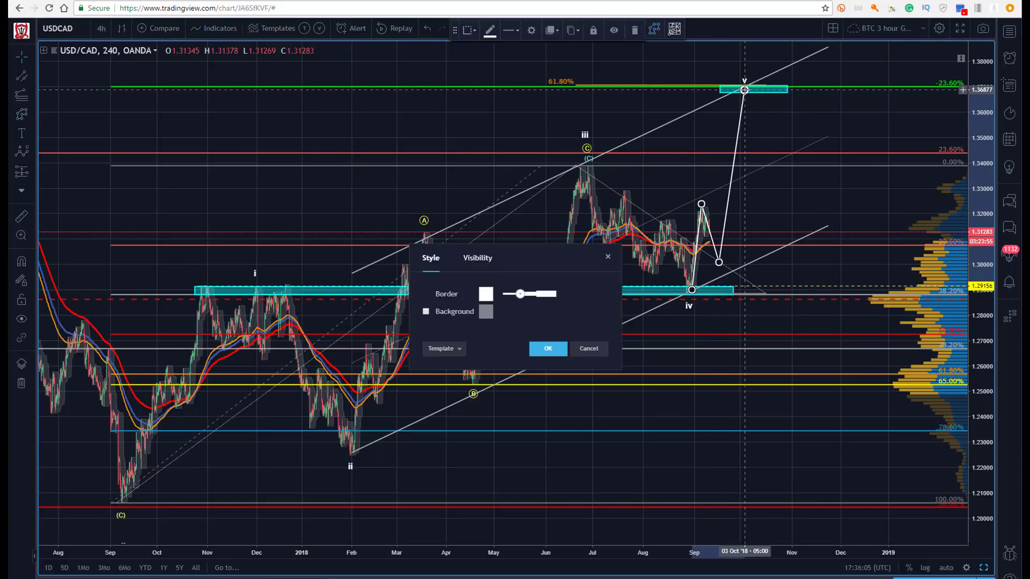
pyautogui.click(545, 349)
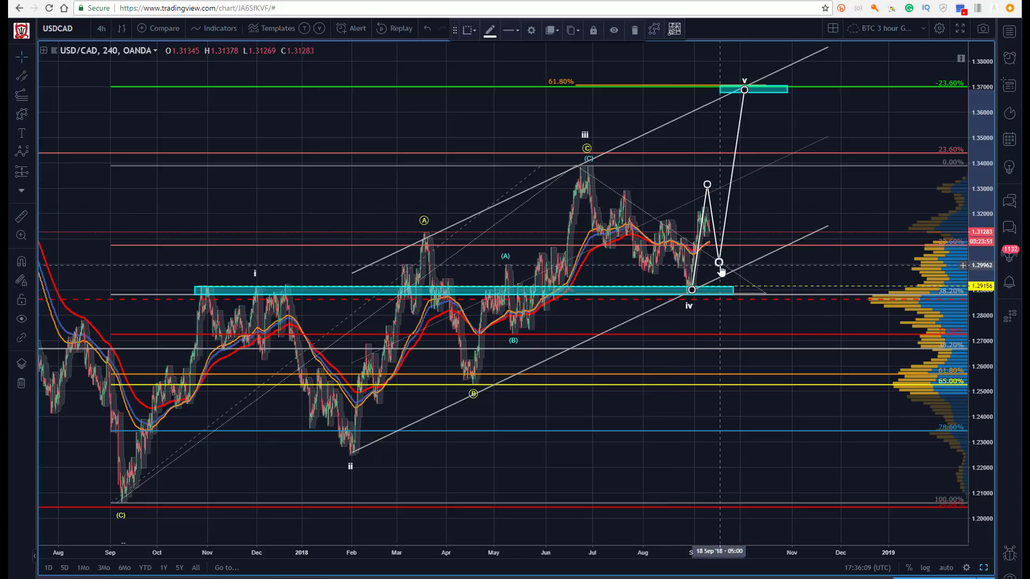
pyautogui.moveTo(728, 239); pyautogui.dragTo(730, 241)
pyautogui.click(429, 130)
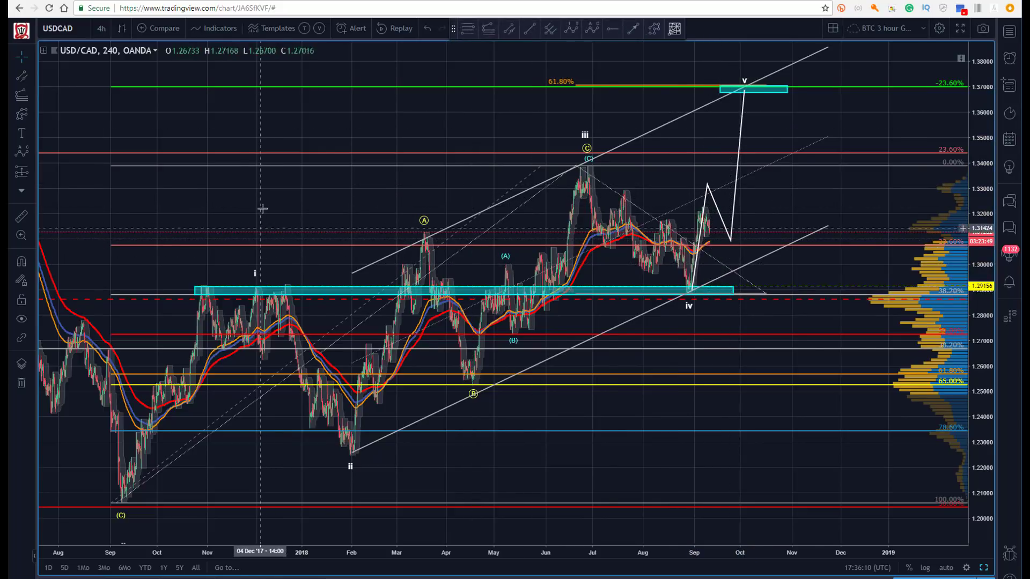
pyautogui.click(707, 187)
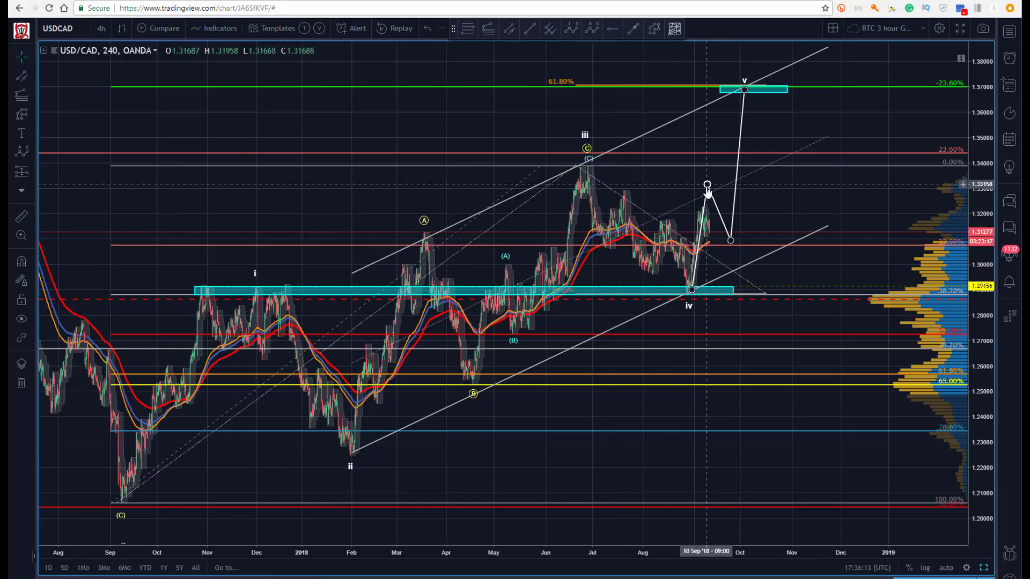
pyautogui.moveTo(707, 186); pyautogui.dragTo(697, 198)
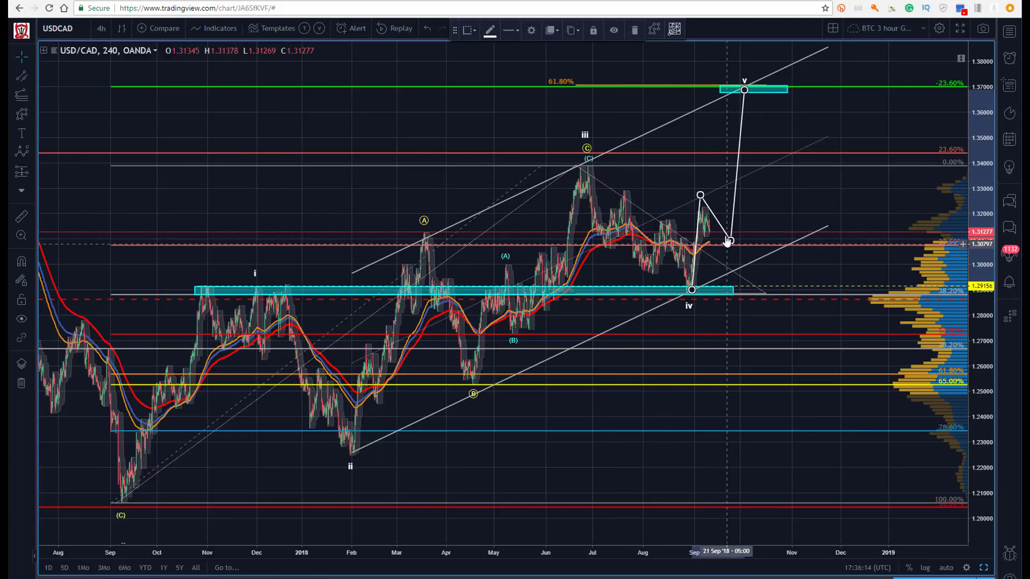
pyautogui.moveTo(728, 242); pyautogui.dragTo(737, 261)
pyautogui.press('Delete')
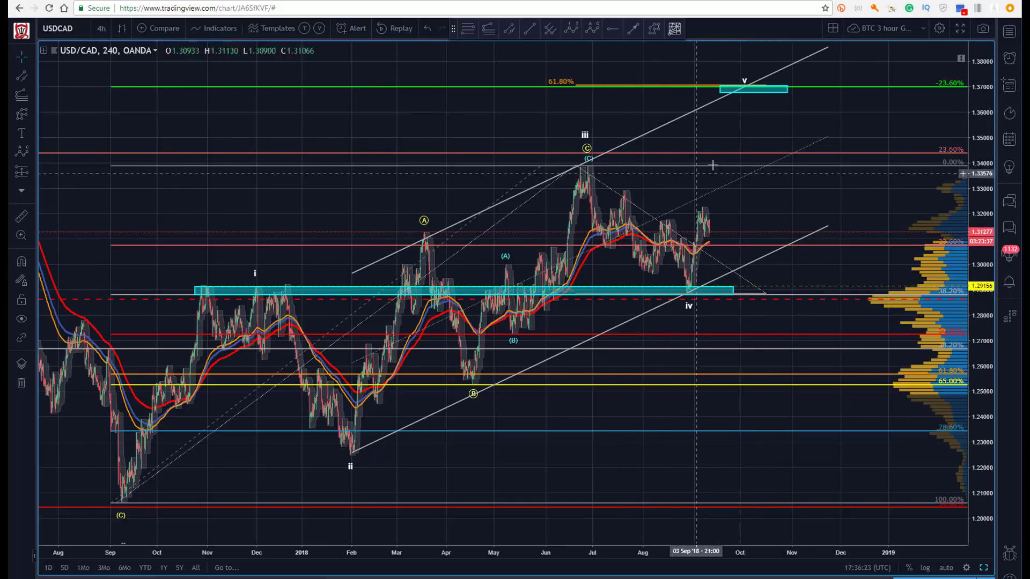
# Step: Draw a Fibonacci retracement from the wave iv low to the latest September high
pyautogui.click(470, 33)
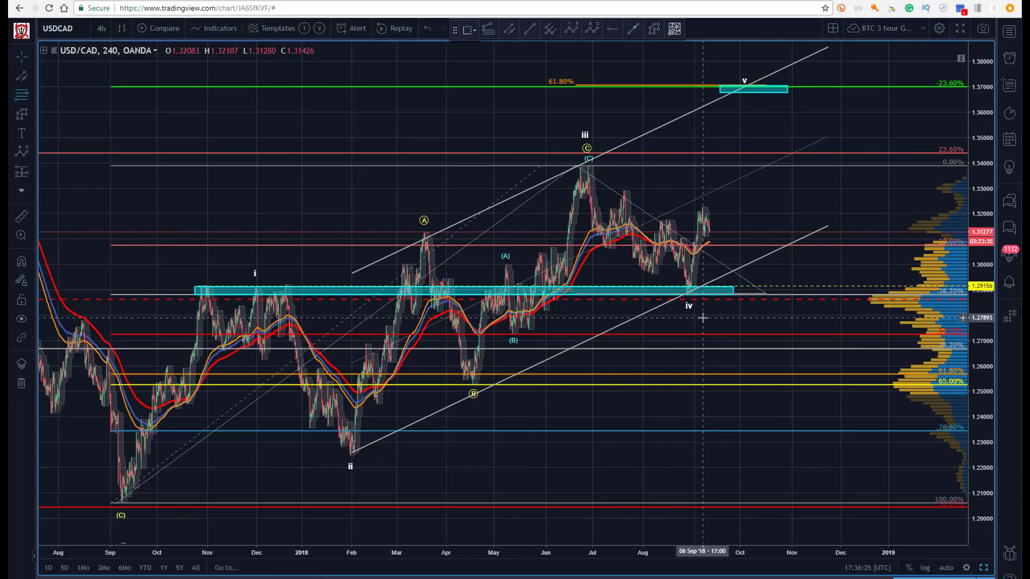
pyautogui.click(677, 294)
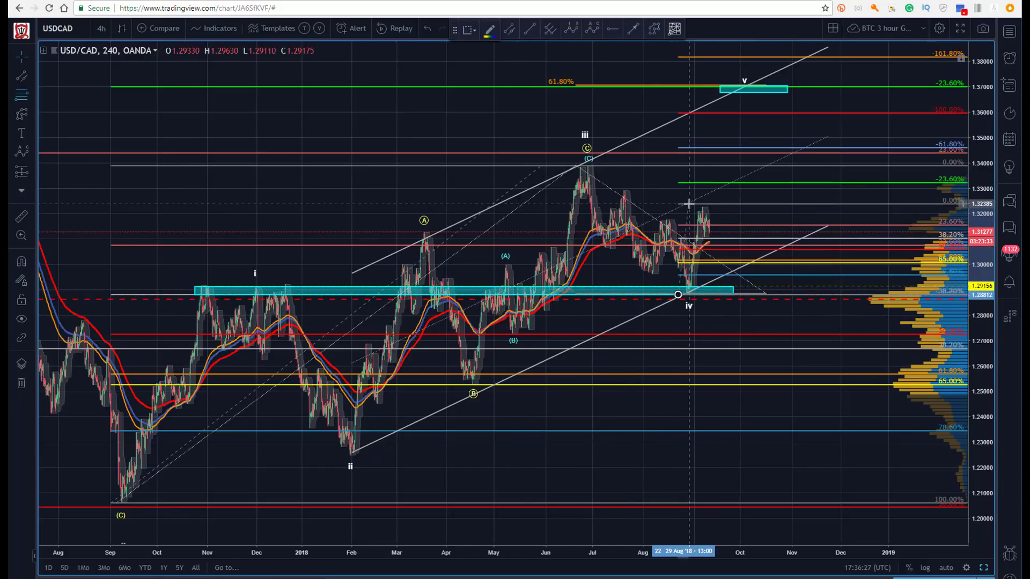
pyautogui.click(690, 206)
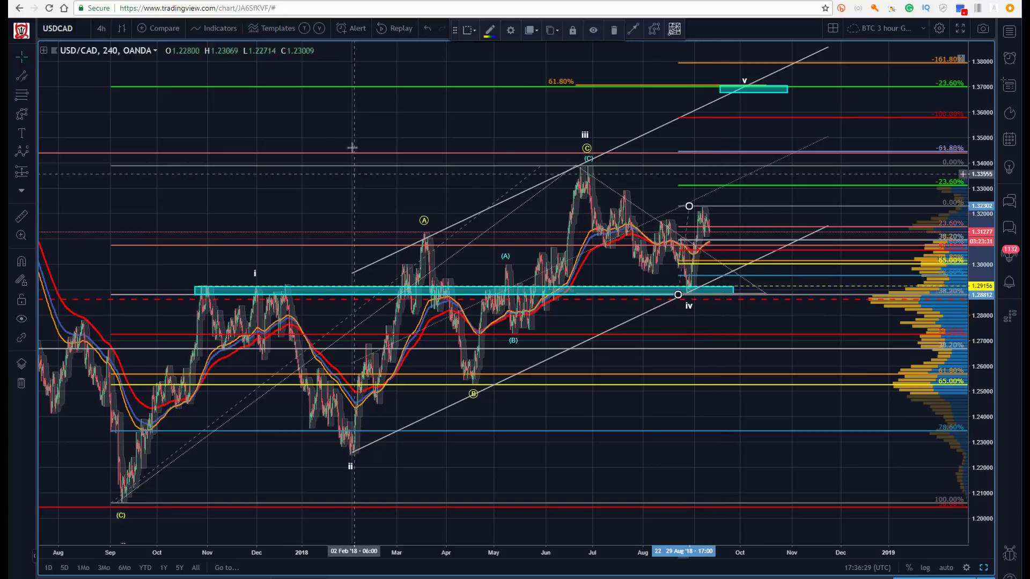
pyautogui.click(100, 29)
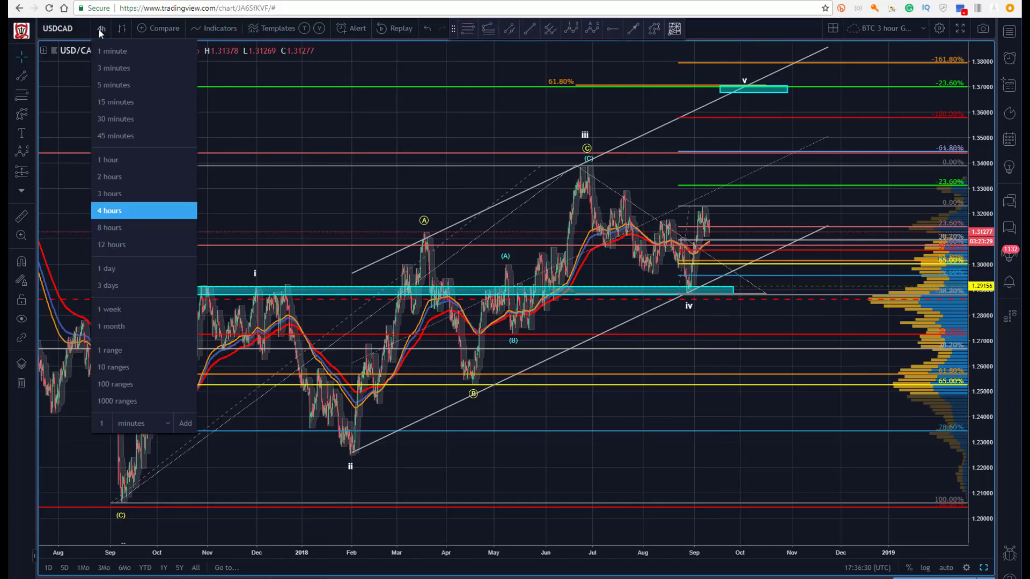
# Step: Switch the chart to the 1-hour timeframe, auto-fit prices and remove the teal support box
pyautogui.click(115, 156)
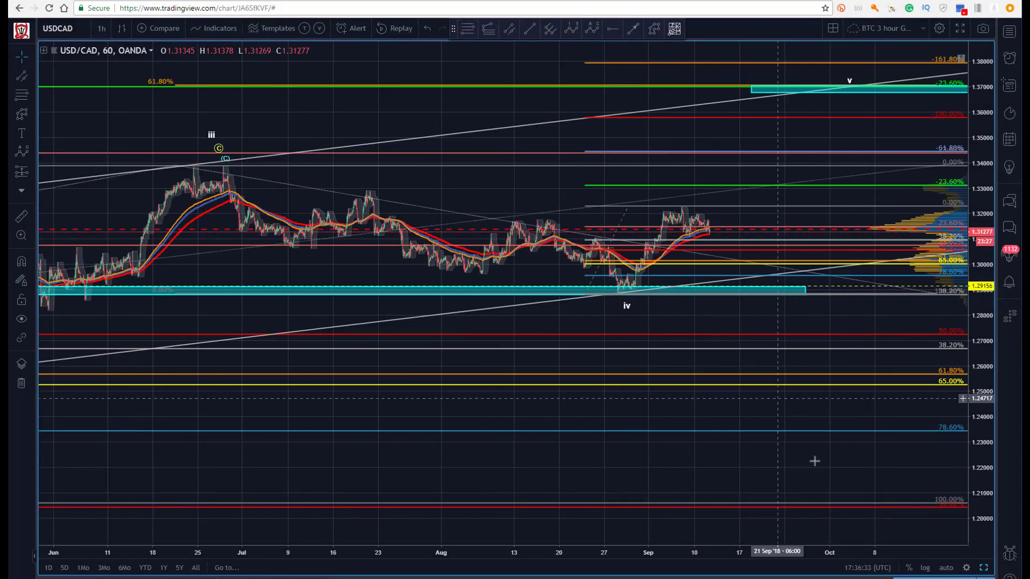
pyautogui.click(942, 568)
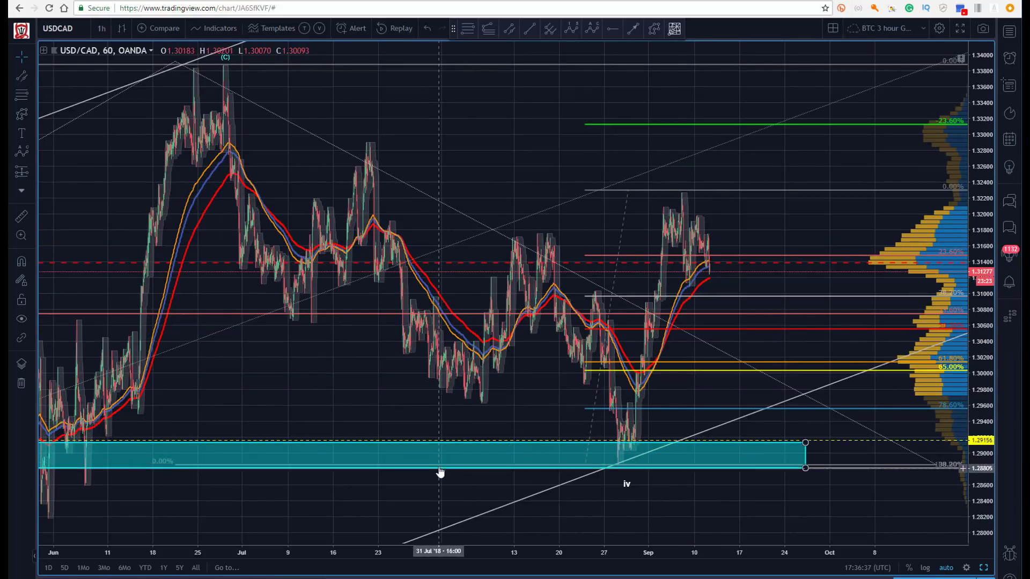
pyautogui.press('Delete')
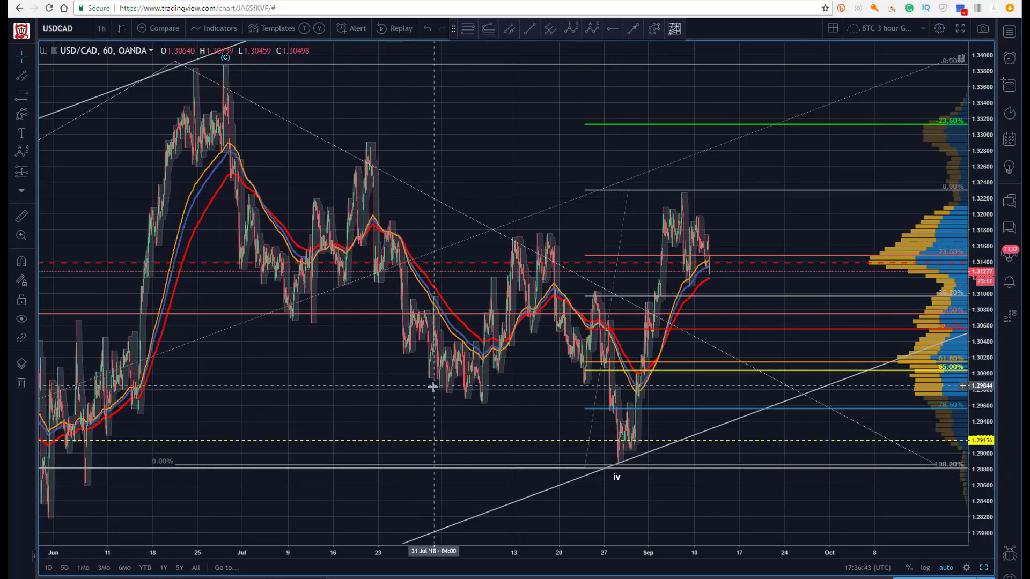
# Step: Extend the Fib retracement's top anchor rightward and start a wave count at the late-August low
pyautogui.moveTo(504, 545)
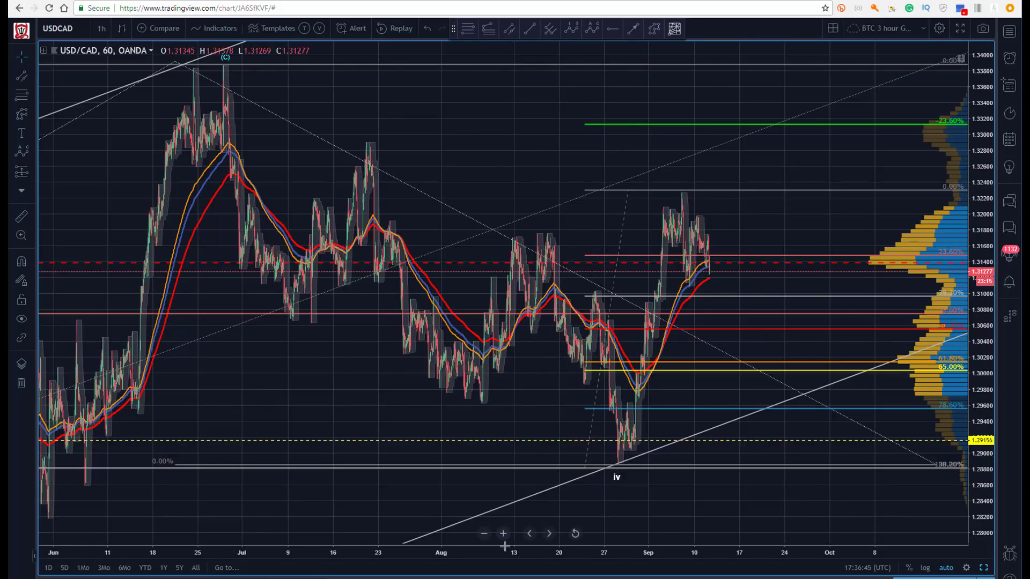
pyautogui.moveTo(453, 552); pyautogui.dragTo(284, 519)
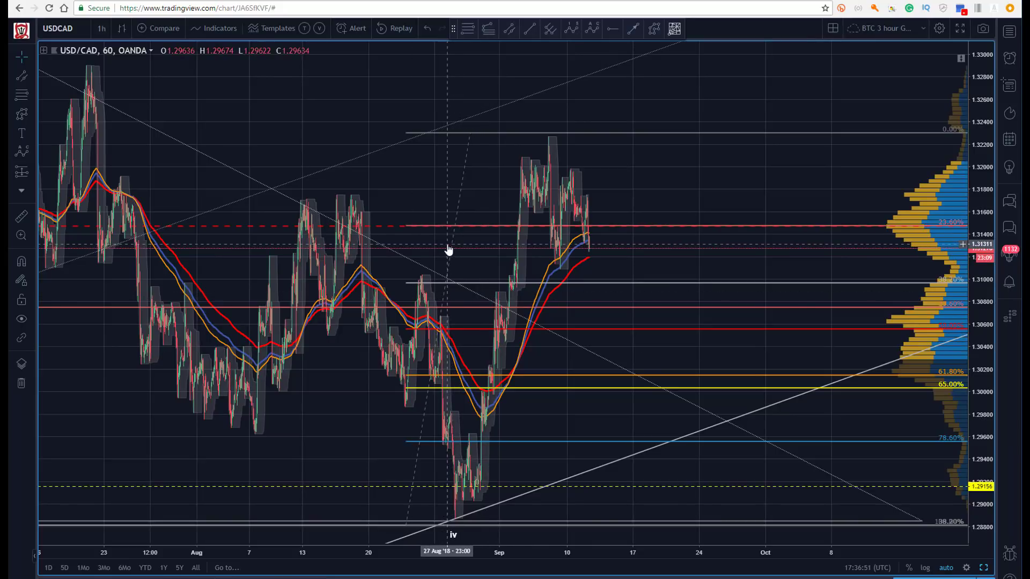
pyautogui.moveTo(989, 86); pyautogui.dragTo(775, 182)
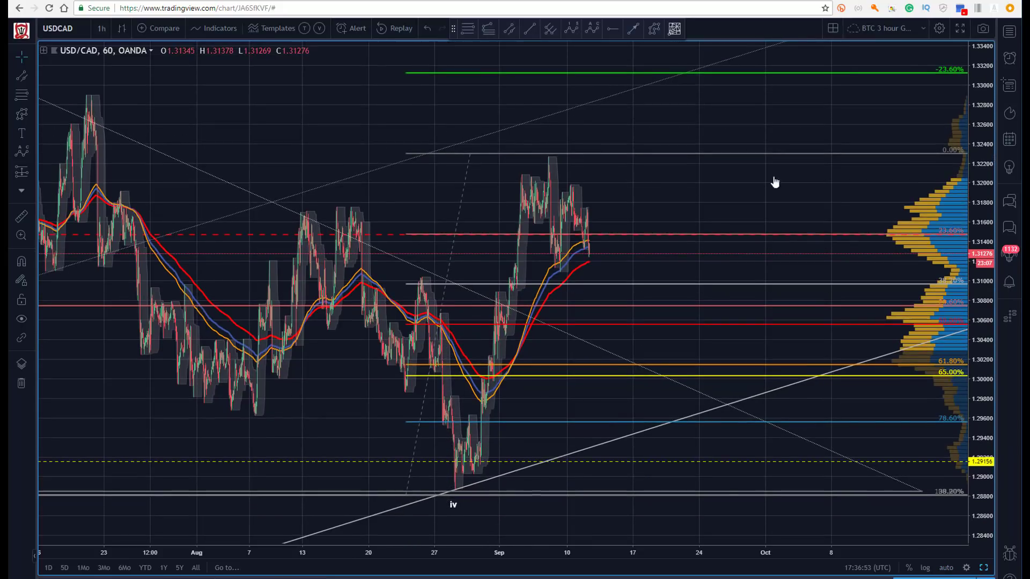
pyautogui.moveTo(471, 156); pyautogui.dragTo(483, 156)
pyautogui.moveTo(307, 140); pyautogui.dragTo(311, 137)
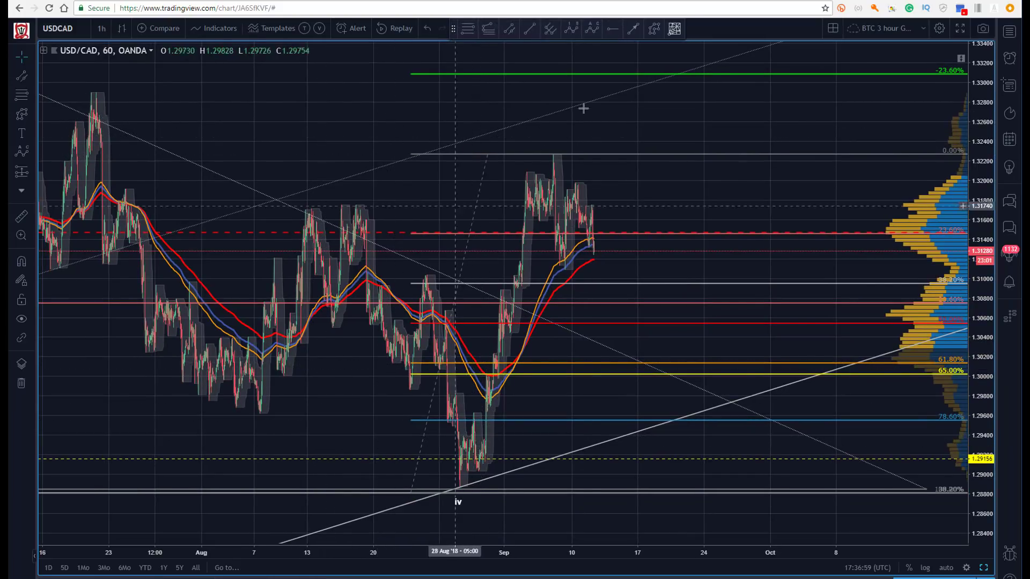
pyautogui.click(456, 490)
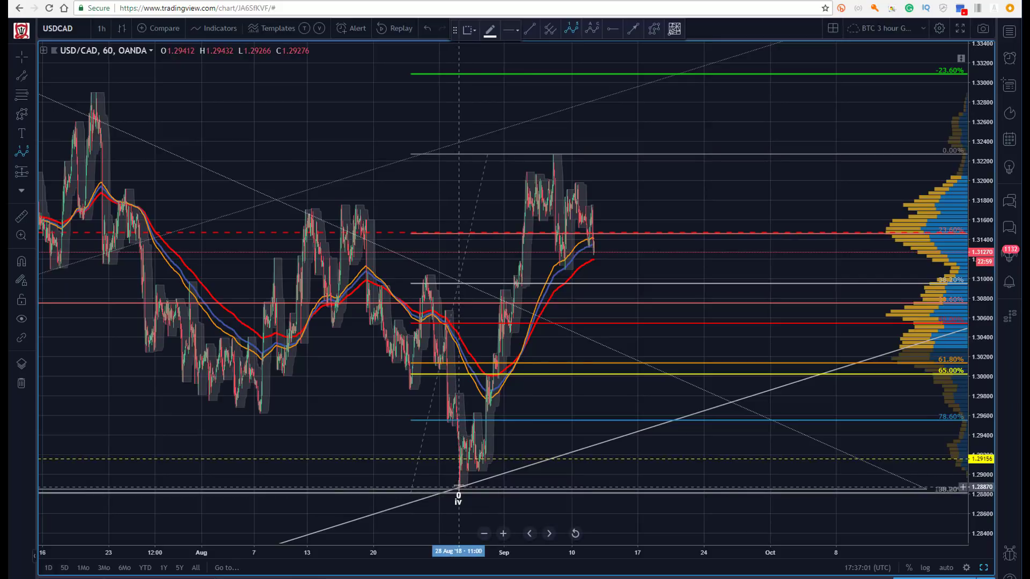
# Step: Complete the i–v impulse count up to the 6 Sep high
pyautogui.click(475, 409)
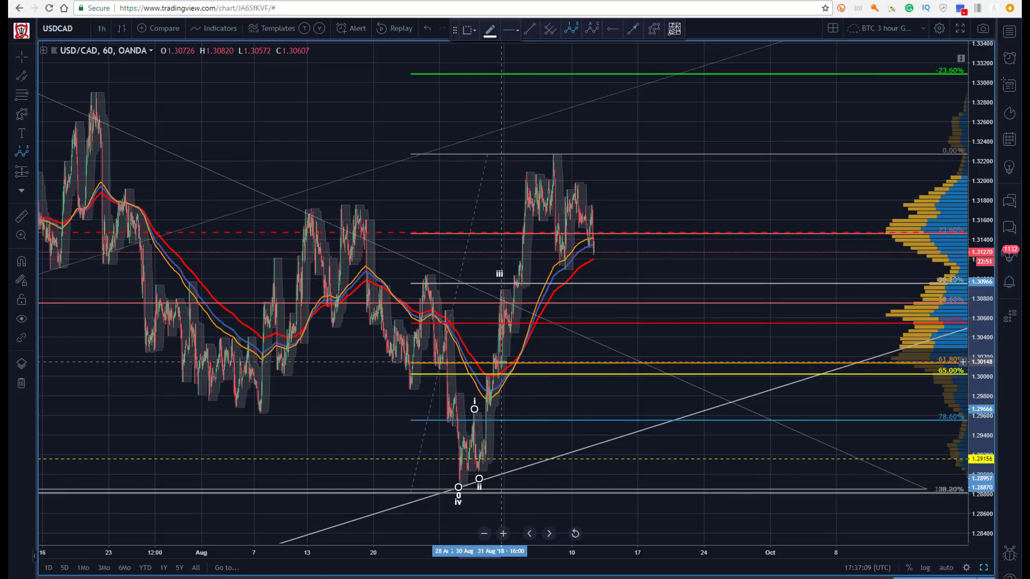
pyautogui.click(502, 362)
pyautogui.click(555, 147)
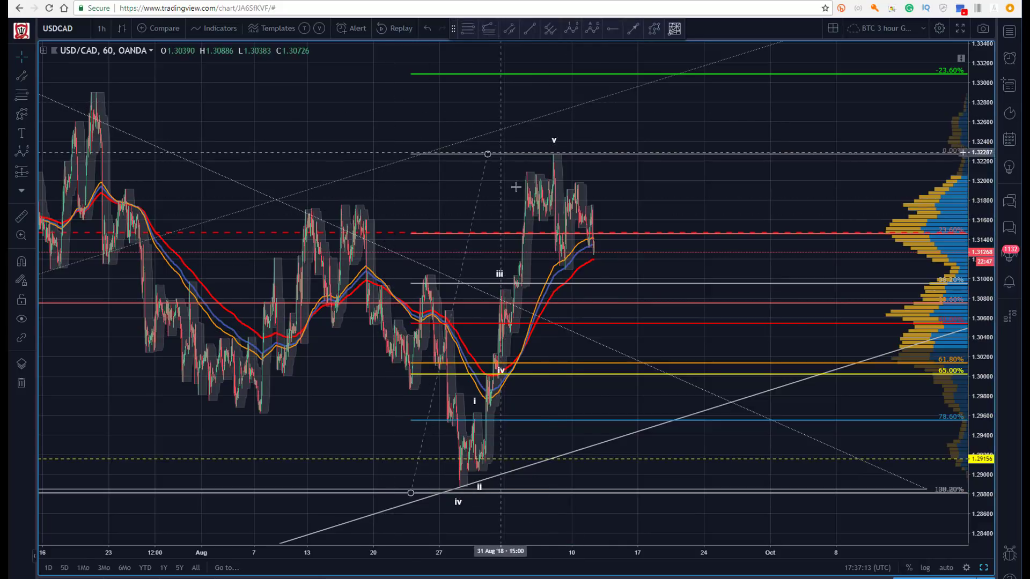
# Step: Draw an A-B-C correction from the 6 Sep high toward 1.306 and anchor a Fib at wave v
pyautogui.click(593, 29)
pyautogui.click(552, 157)
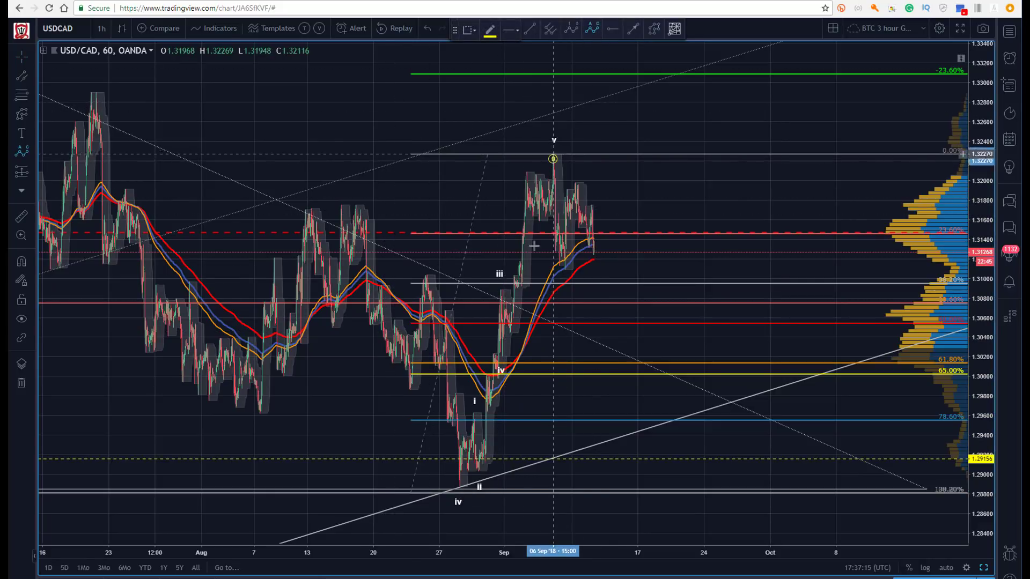
pyautogui.click(564, 268)
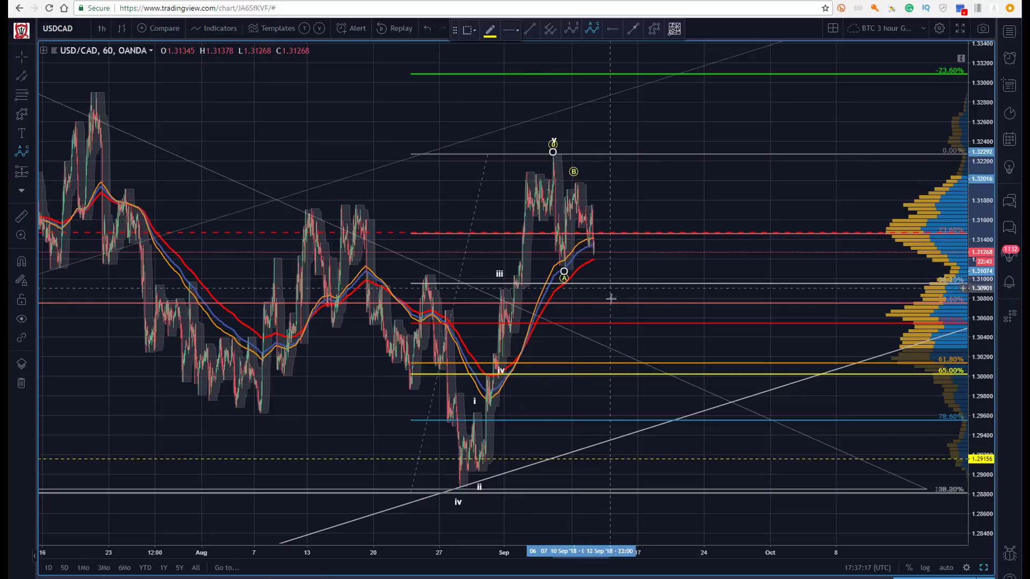
pyautogui.click(620, 324)
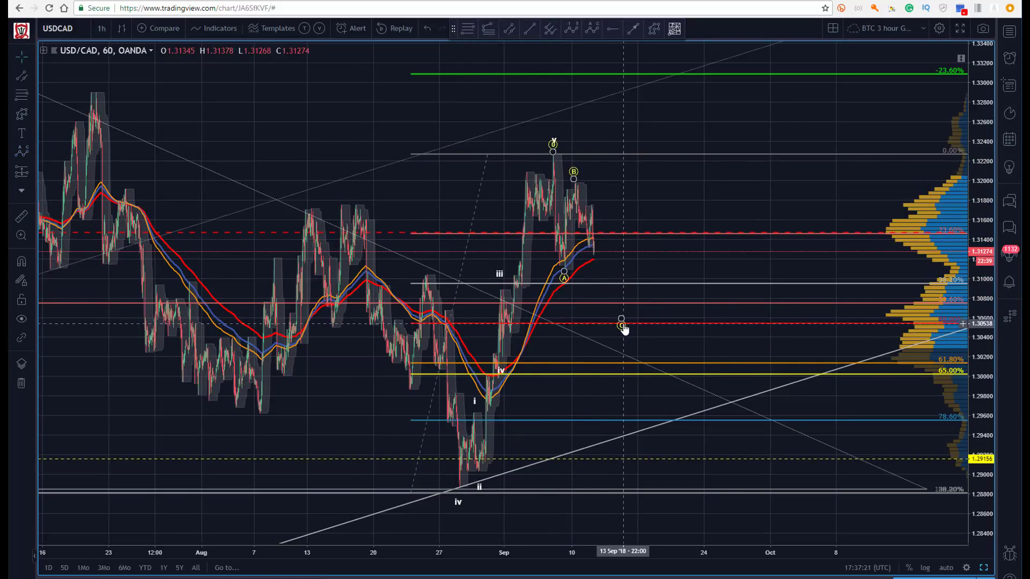
pyautogui.moveTo(622, 326); pyautogui.dragTo(635, 327)
pyautogui.hotkey('ctrl', 'z')
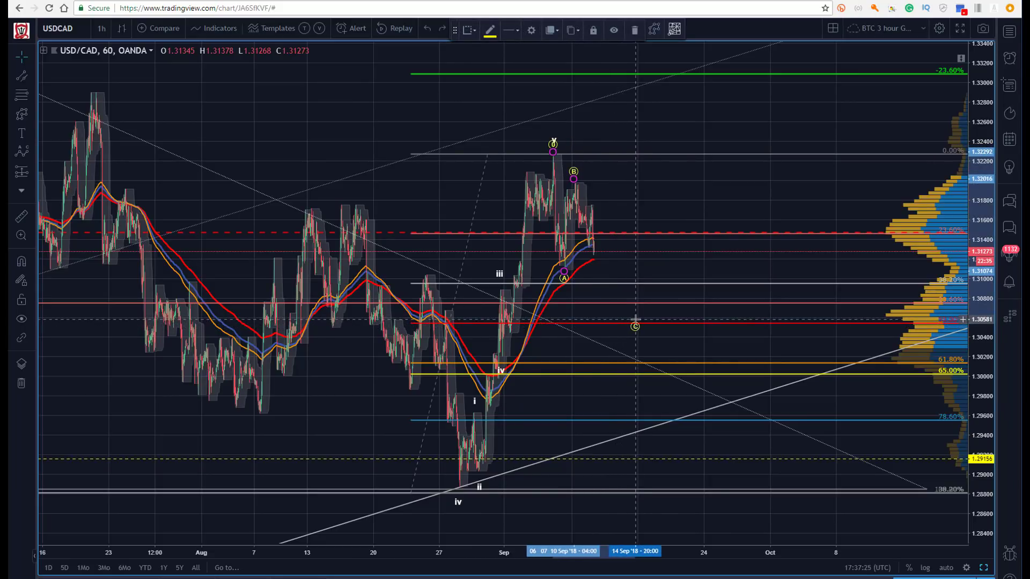
pyautogui.click(489, 82)
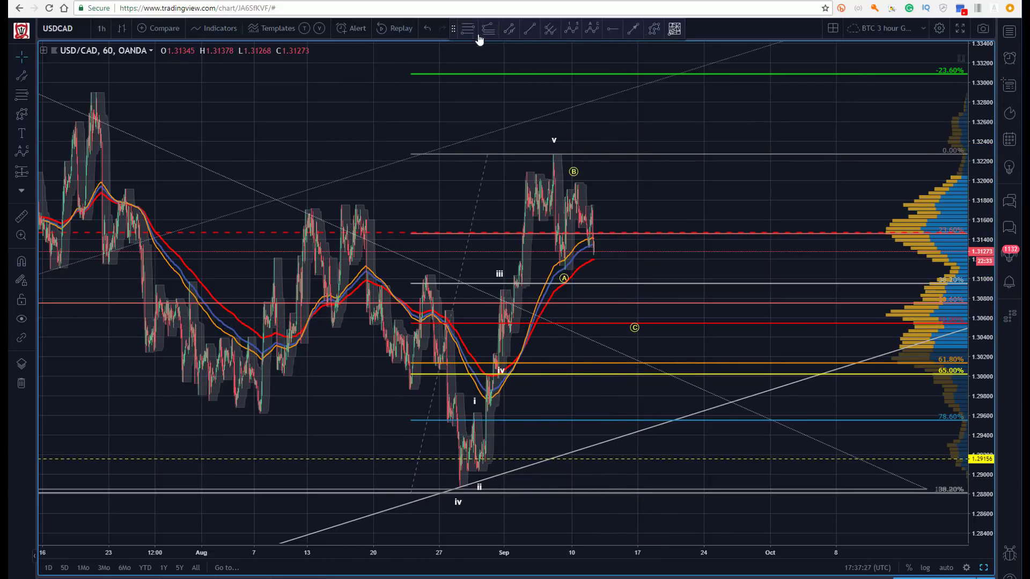
pyautogui.click(551, 153)
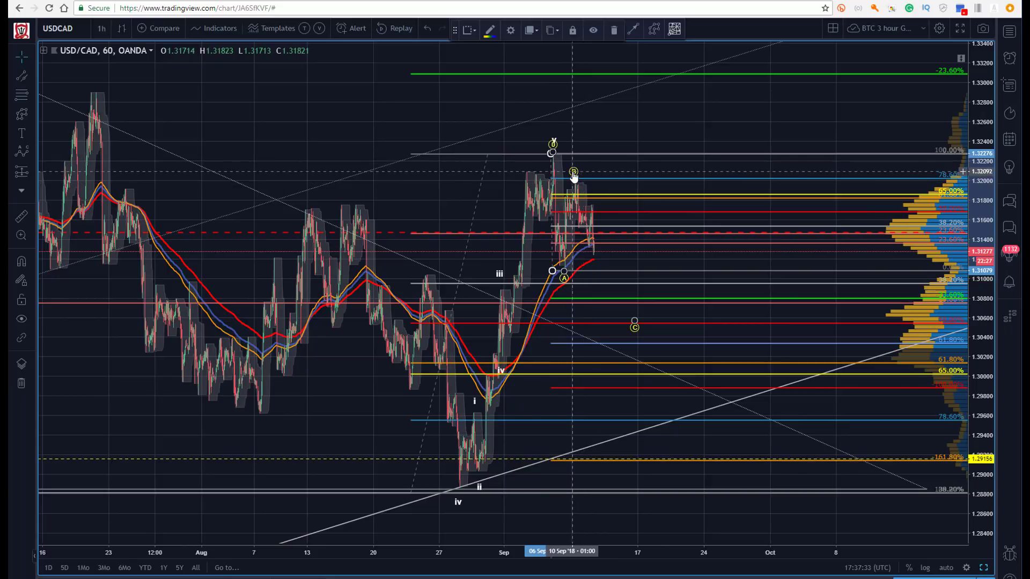
# Step: Move correction point B up and right and point C into mid-September near 1.306
pyautogui.moveTo(573, 174); pyautogui.dragTo(578, 180)
pyautogui.click(555, 262)
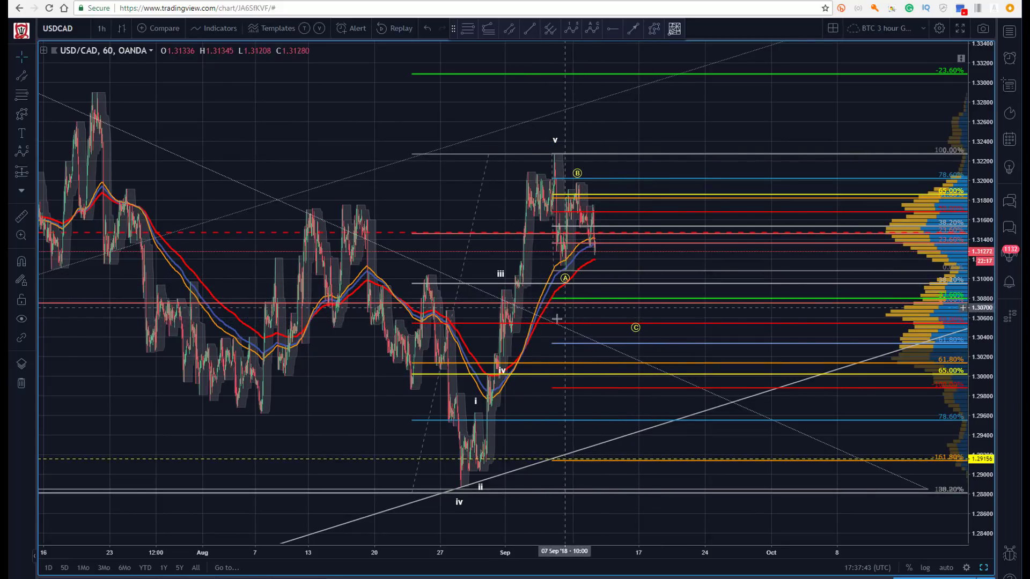
pyautogui.moveTo(636, 327); pyautogui.dragTo(646, 328)
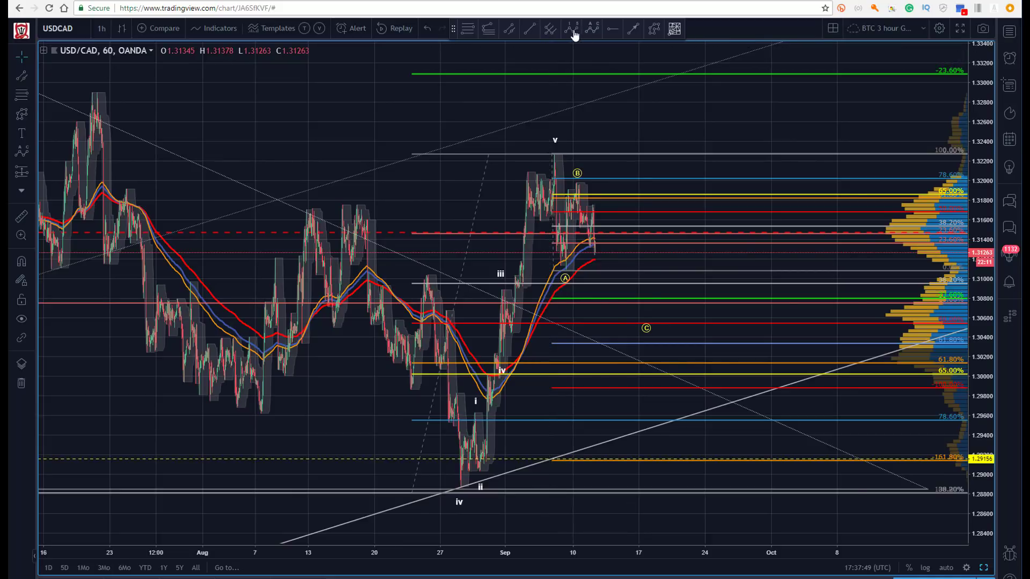
# Step: Draw a new five-wave impulse from the late-August low with wave ii near the C target
pyautogui.click(572, 30)
pyautogui.click(458, 488)
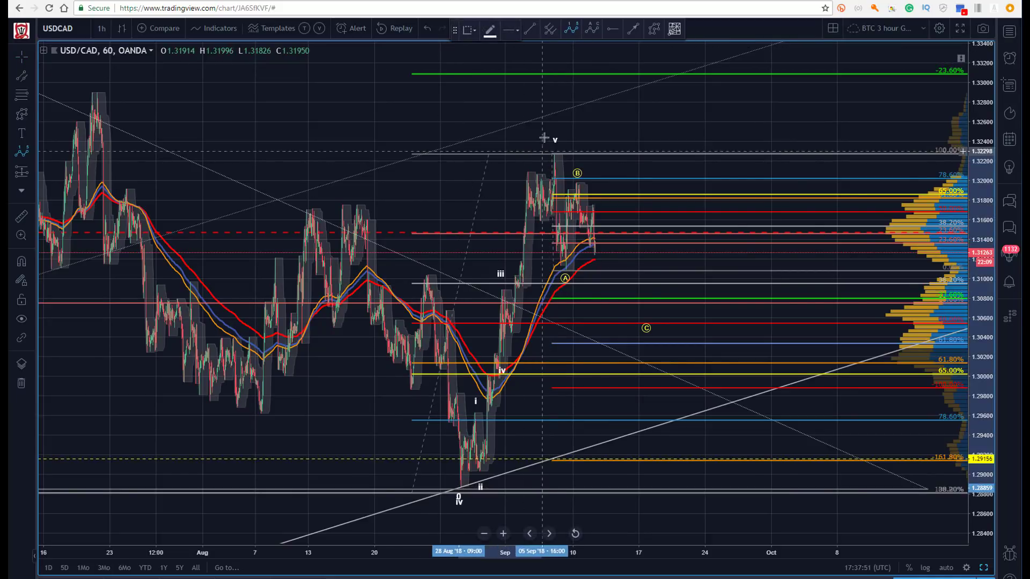
pyautogui.click(551, 116)
pyautogui.click(644, 342)
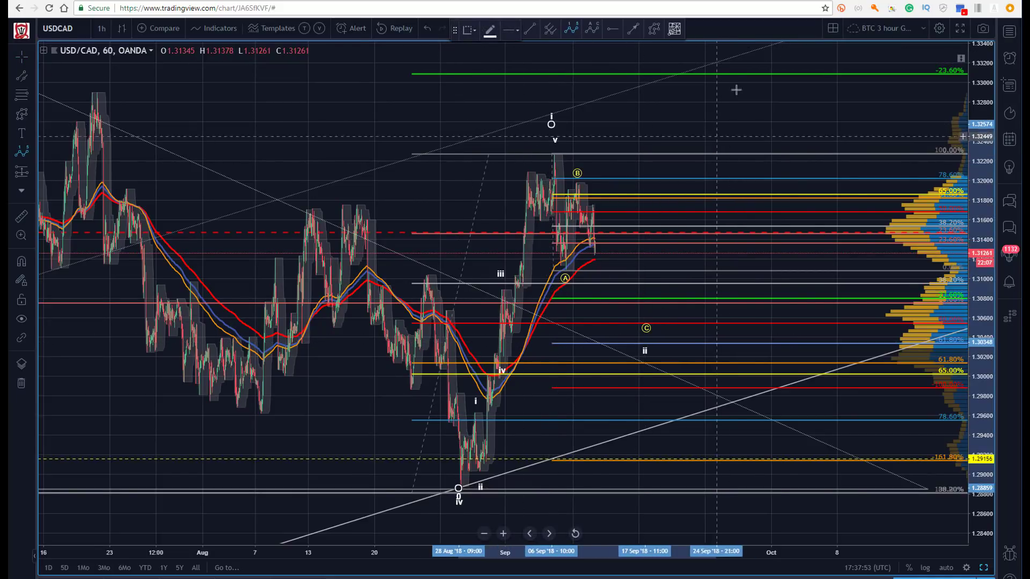
pyautogui.click(762, 58)
pyautogui.click(856, 59)
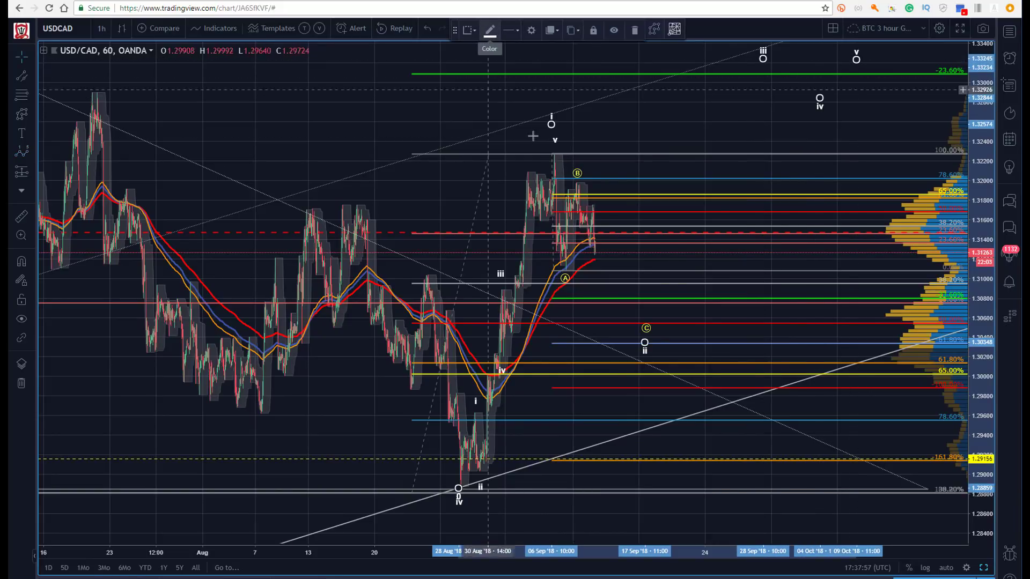
# Step: Color the new wave green, set its degree to Minuette and lower point (i) slightly
pyautogui.click(489, 30)
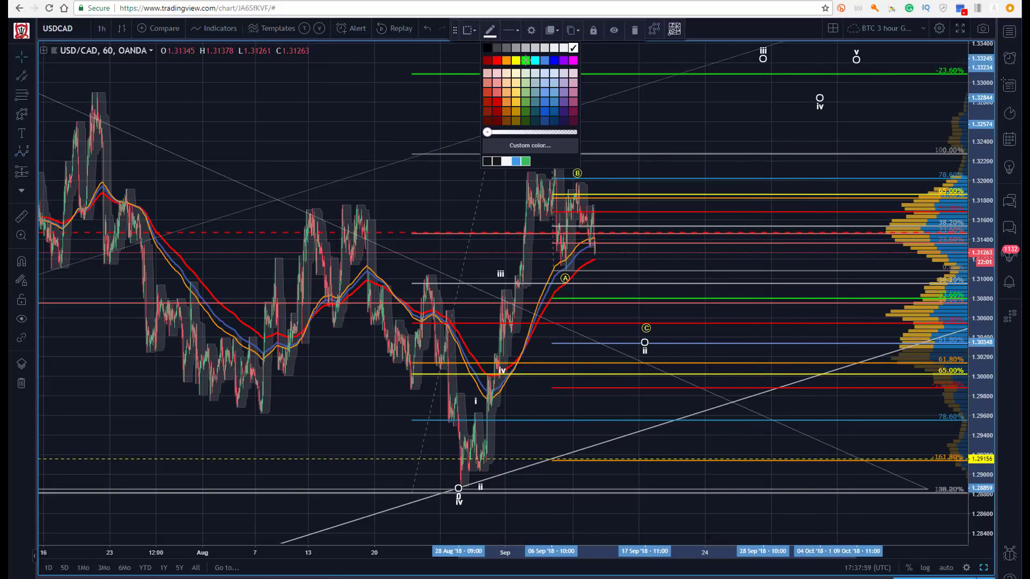
pyautogui.click(526, 60)
pyautogui.click(532, 30)
pyautogui.click(507, 277)
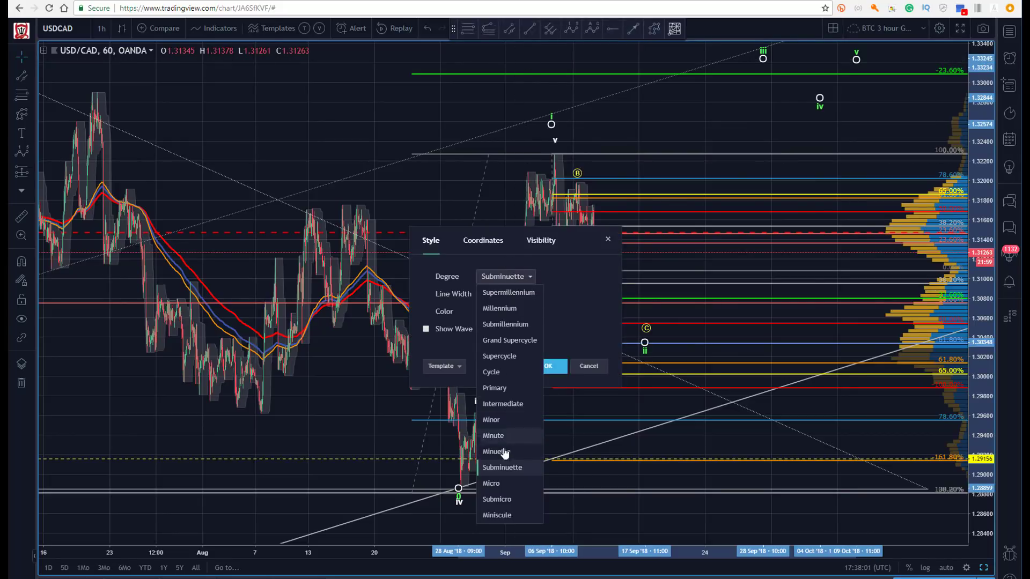
pyautogui.click(504, 457)
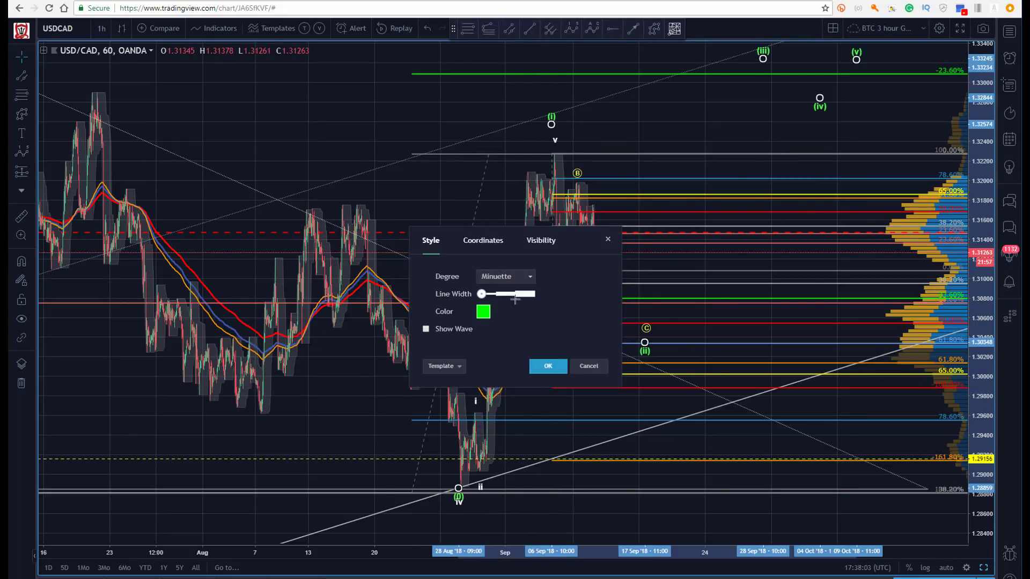
pyautogui.press('Return')
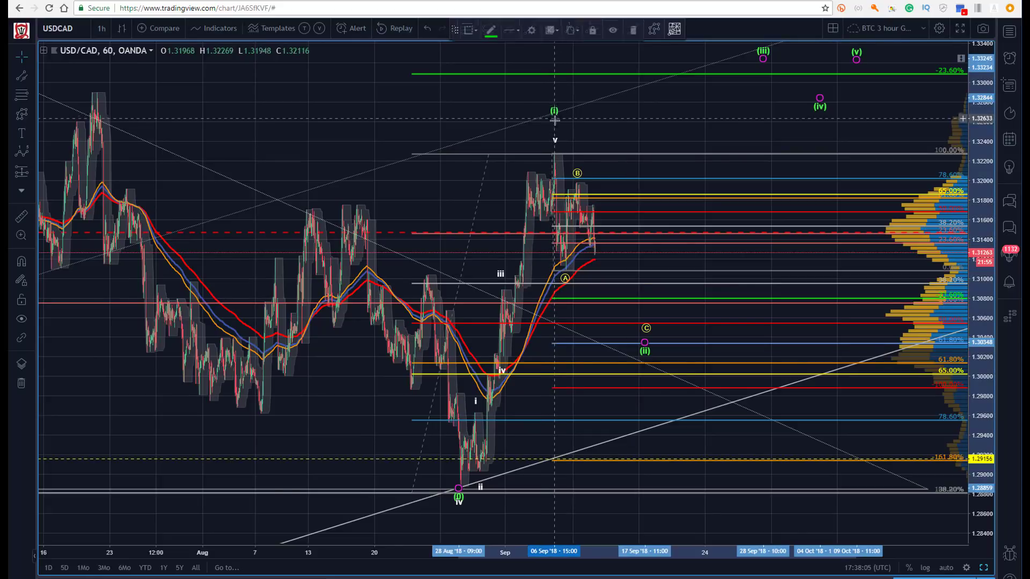
pyautogui.moveTo(555, 120); pyautogui.dragTo(555, 130)
pyautogui.click(429, 493)
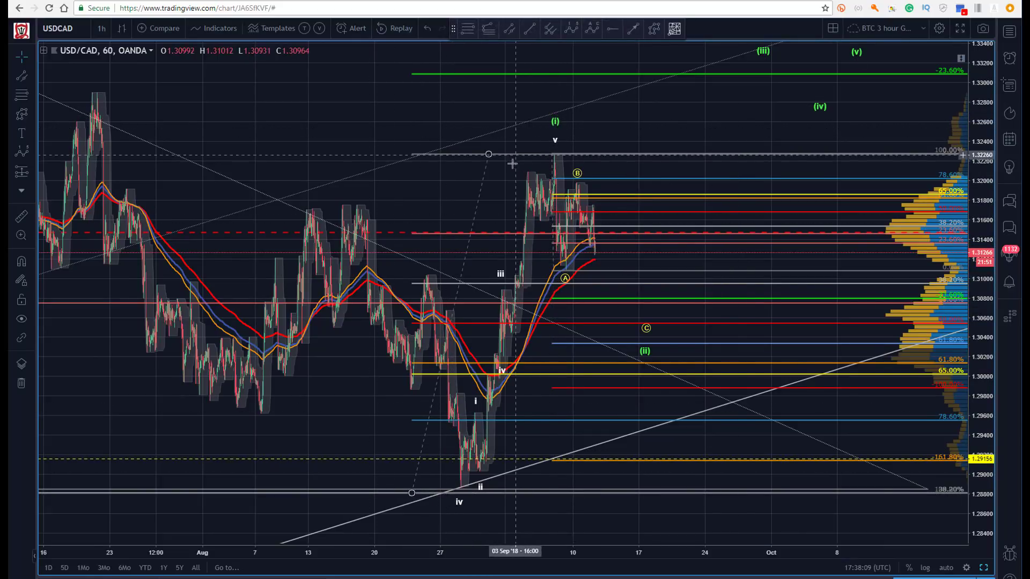
pyautogui.click(611, 345)
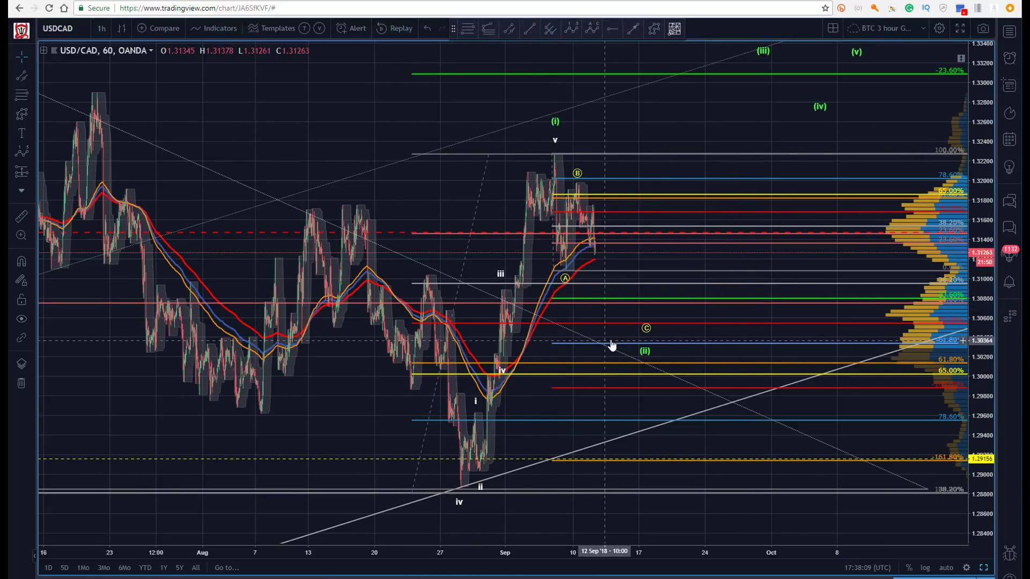
# Step: Draw a white path from point B down to C and up toward the -23.60% level
pyautogui.click(654, 29)
pyautogui.click(577, 184)
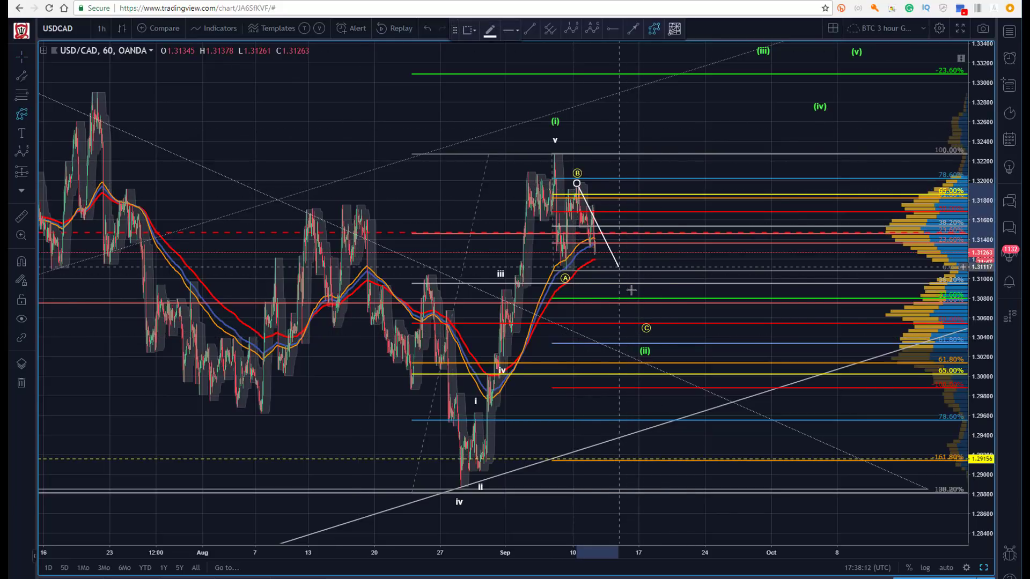
pyautogui.click(641, 324)
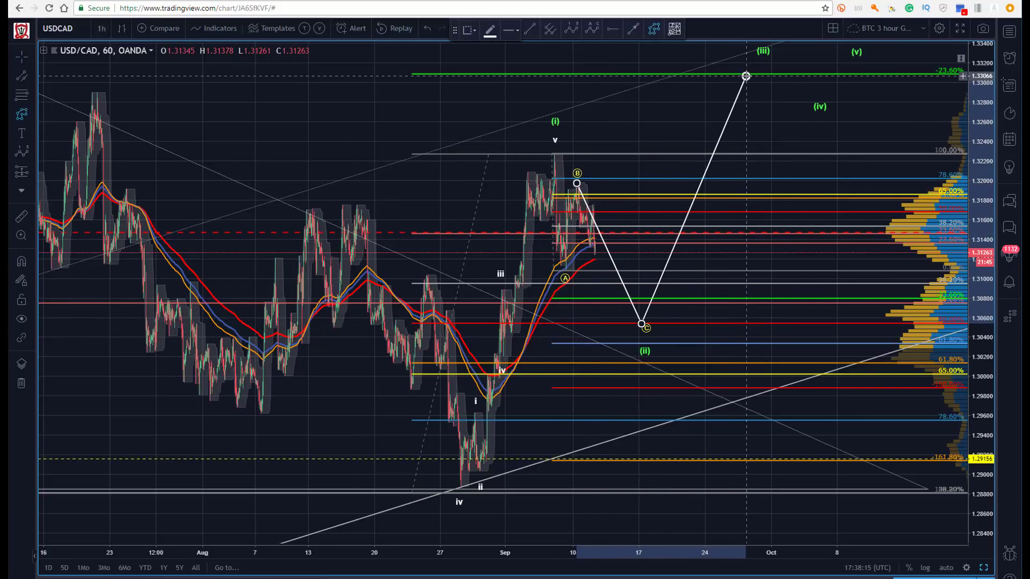
pyautogui.doubleClick(746, 76)
pyautogui.click(548, 349)
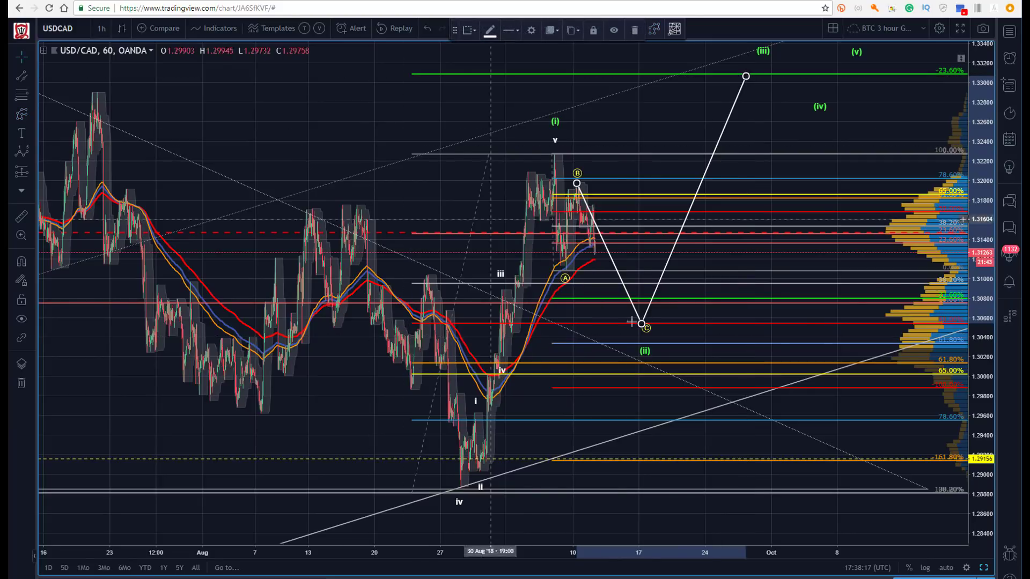
pyautogui.click(962, 124)
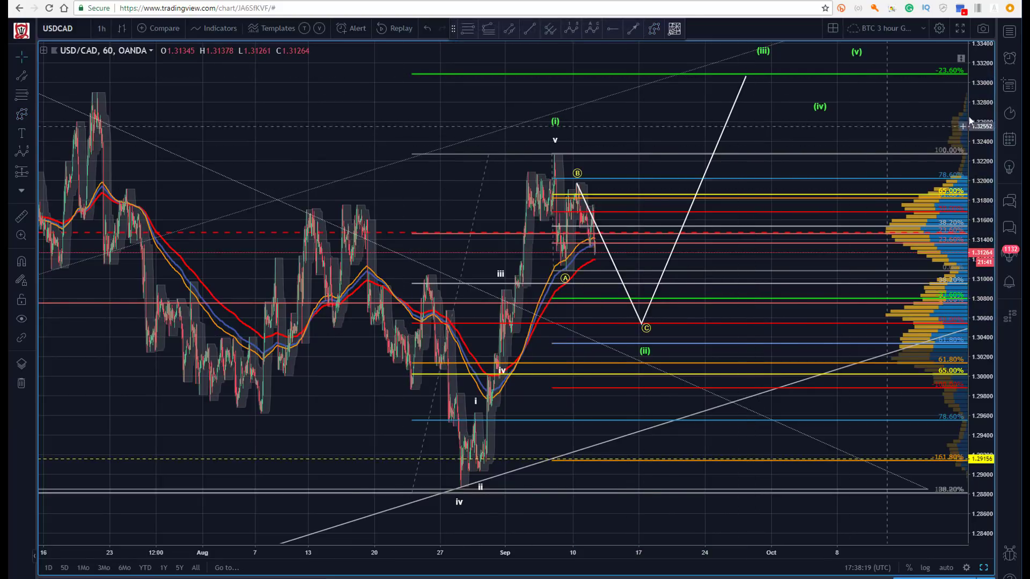
# Step: Raise Minuette waves (iii) and (v) to the 1.3575 level
pyautogui.moveTo(994, 200); pyautogui.dragTo(994, 230)
pyautogui.moveTo(280, 135); pyautogui.dragTo(219, 236)
pyautogui.moveTo(719, 230)
pyautogui.mouseDown()
pyautogui.moveTo(690, 236)
pyautogui.moveTo(700, 236)
pyautogui.moveTo(721, 64)
pyautogui.mouseUp()
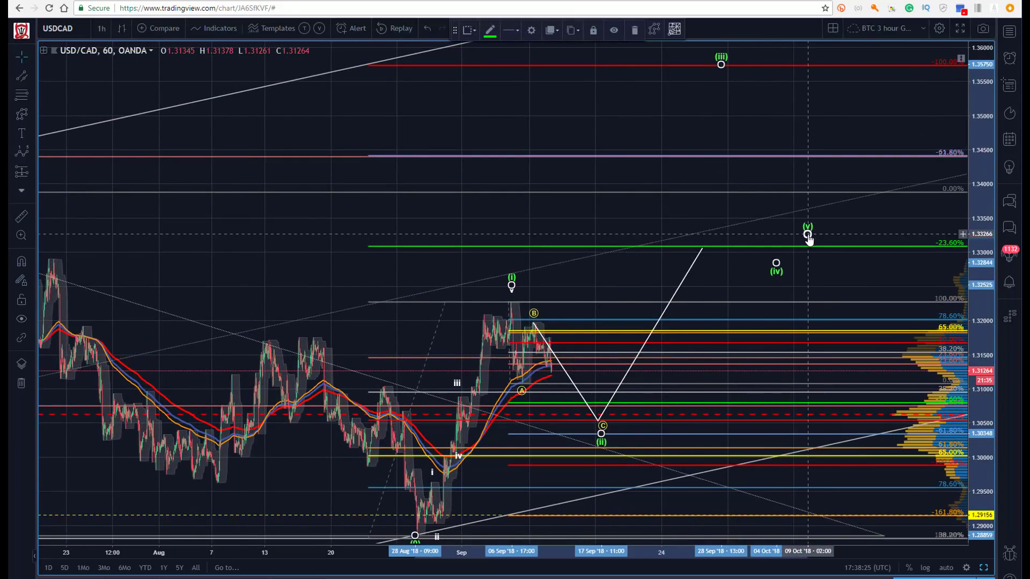
pyautogui.moveTo(807, 234); pyautogui.dragTo(874, 63)
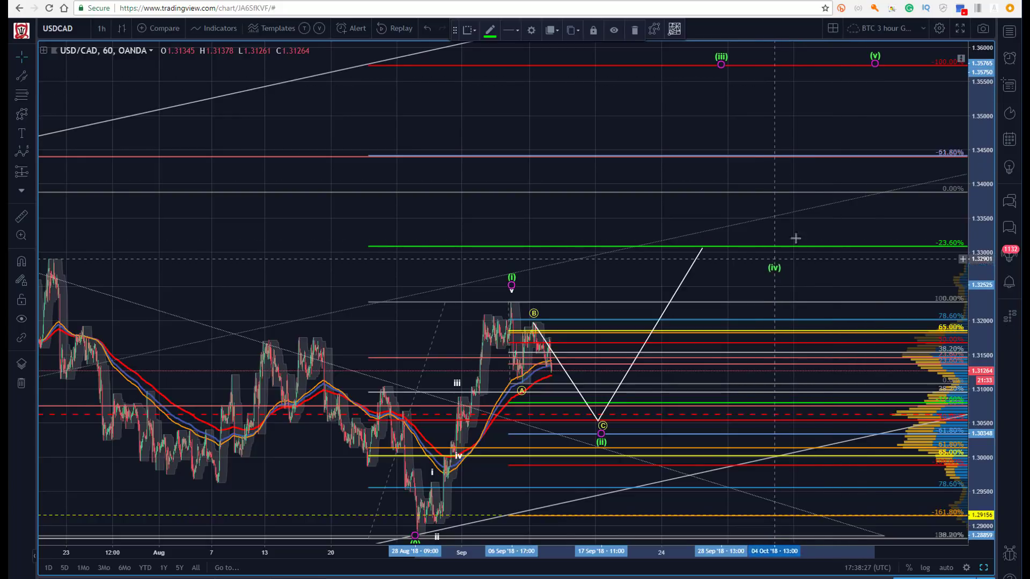
pyautogui.moveTo(239, 207); pyautogui.dragTo(262, 132)
pyautogui.click(945, 567)
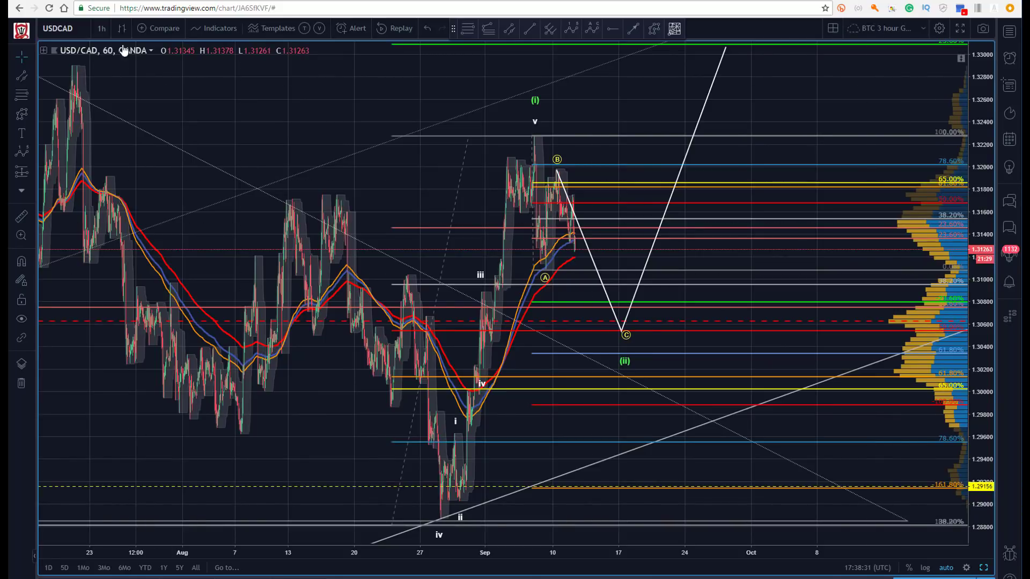
# Step: Switch the chart to 3-hour candles and bring higher price levels into view
pyautogui.click(103, 29)
pyautogui.click(113, 193)
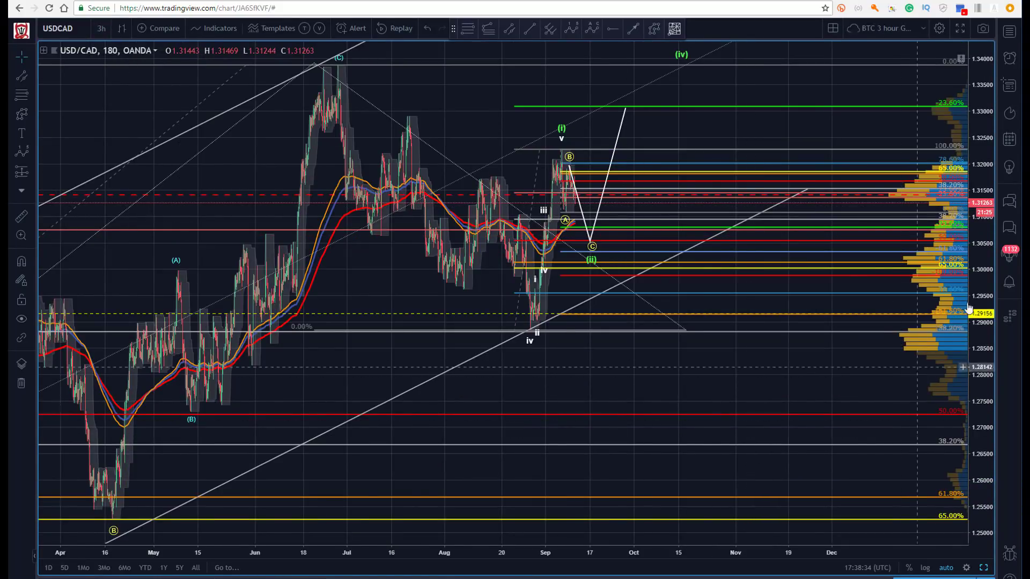
pyautogui.moveTo(985, 316); pyautogui.dragTo(985, 349)
pyautogui.moveTo(83, 207); pyautogui.dragTo(160, 252)
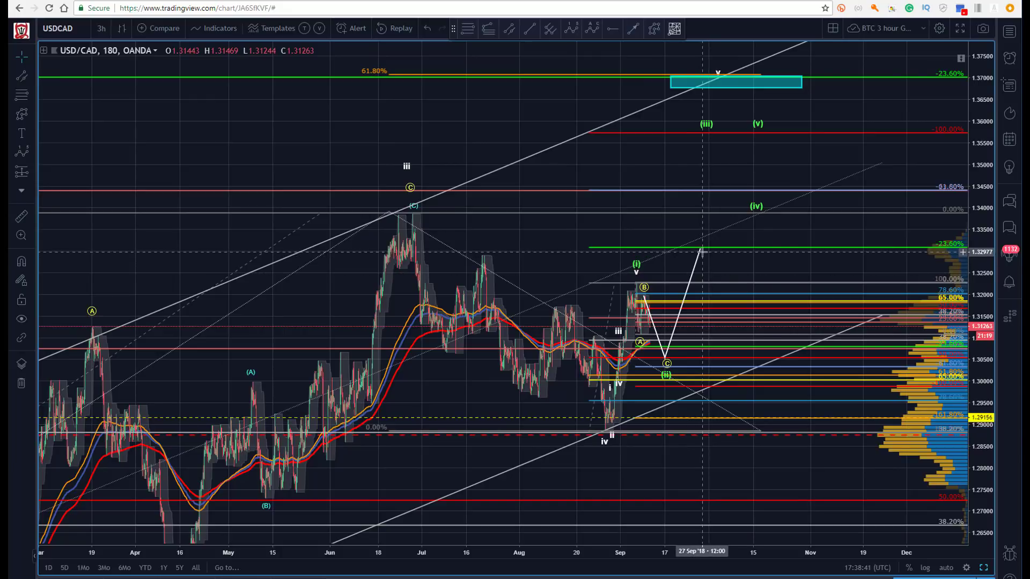
# Step: Extend the white projection path to the (iii) target near 1.3575 and reposition the (iv) and v points
pyautogui.moveTo(700, 249)
pyautogui.mouseDown()
pyautogui.moveTo(697, 166)
pyautogui.moveTo(708, 135)
pyautogui.moveTo(800, 83)
pyautogui.mouseUp()
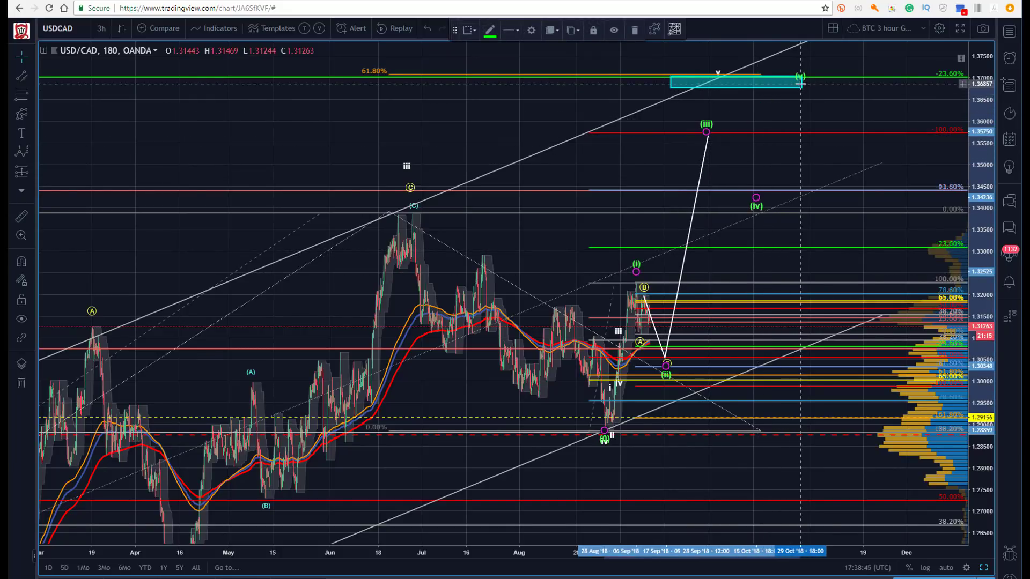
pyautogui.moveTo(755, 197); pyautogui.dragTo(772, 207)
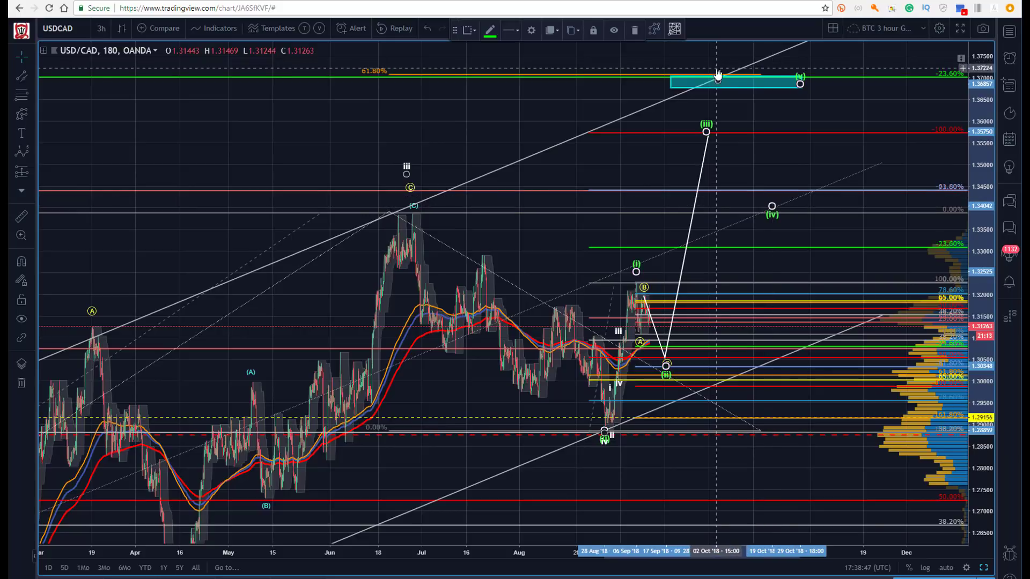
pyautogui.moveTo(718, 78); pyautogui.dragTo(793, 63)
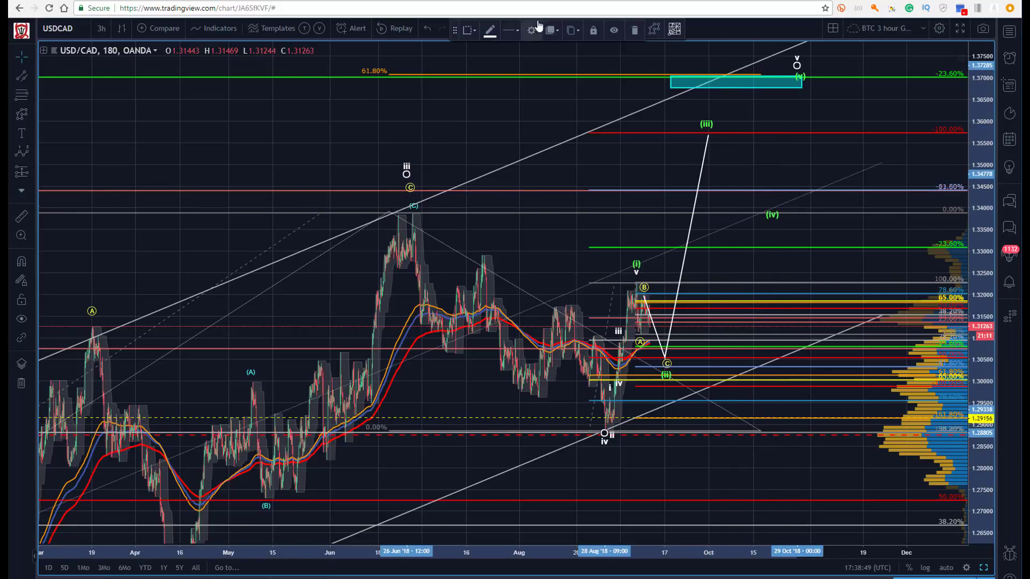
# Step: Change the larger white wave count's degree to Minute so its iii, iv and v labels appear circled
pyautogui.click(531, 30)
pyautogui.click(515, 276)
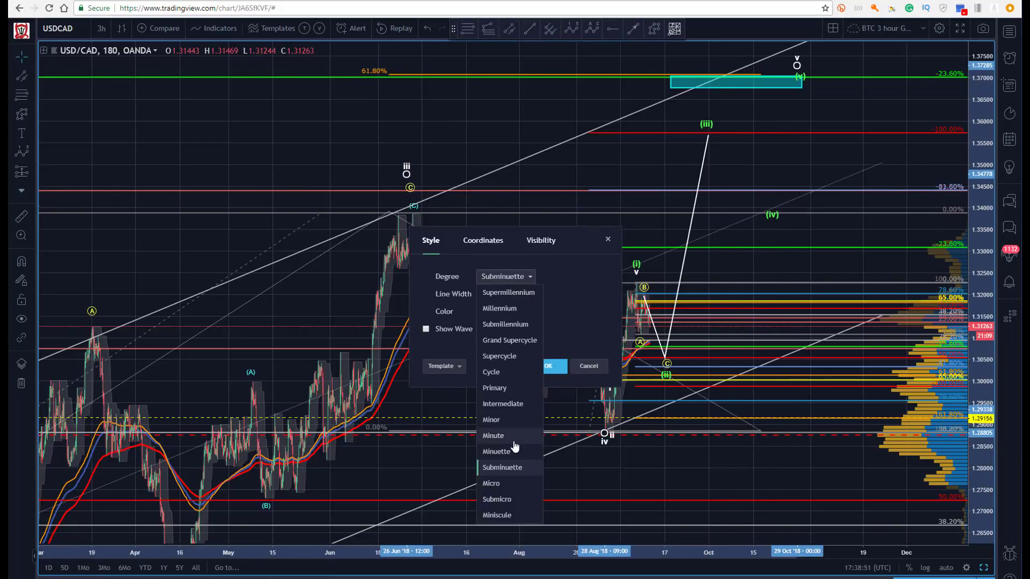
pyautogui.click(506, 439)
pyautogui.press('Return')
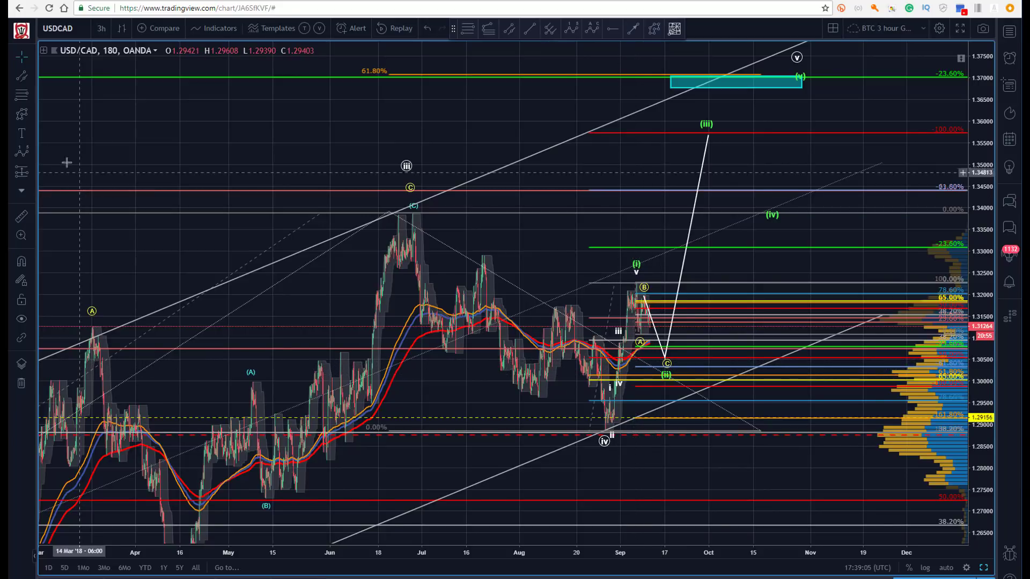
# Step: Draw a rectangle target box spanning about 1.302 to 1.306 around the (ii) wave low
pyautogui.click(33, 114)
pyautogui.click(53, 133)
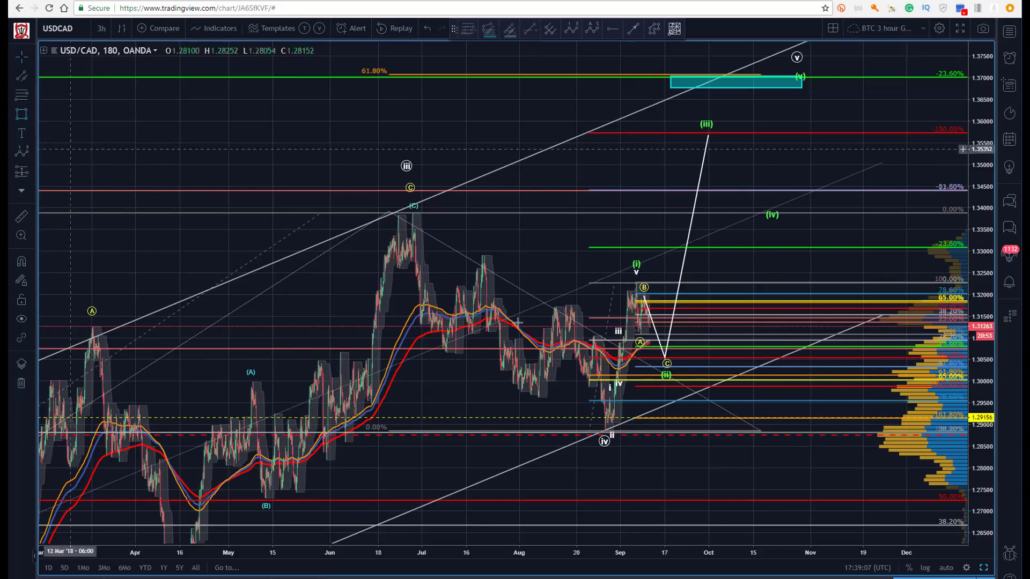
pyautogui.click(645, 364)
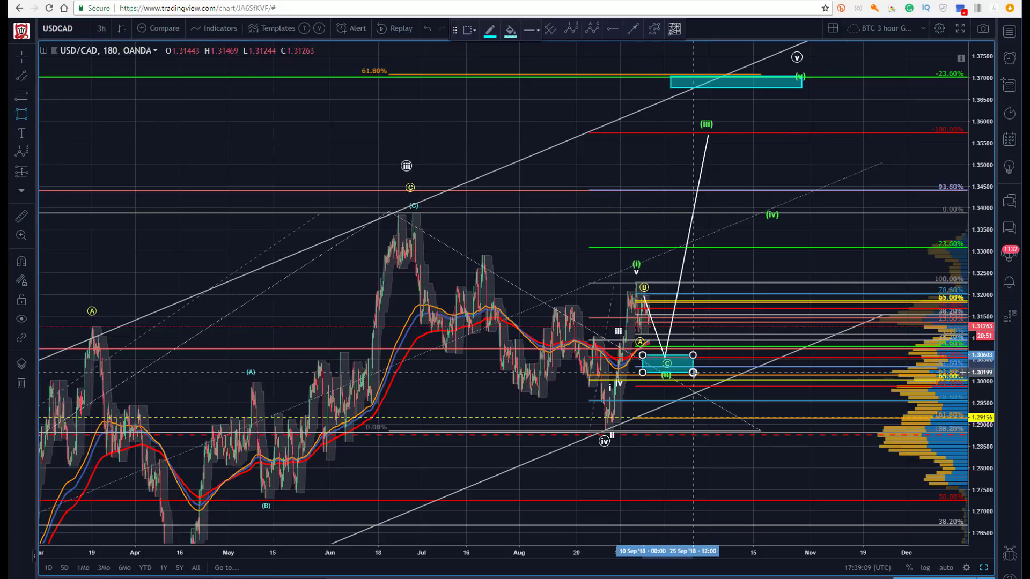
pyautogui.click(693, 376)
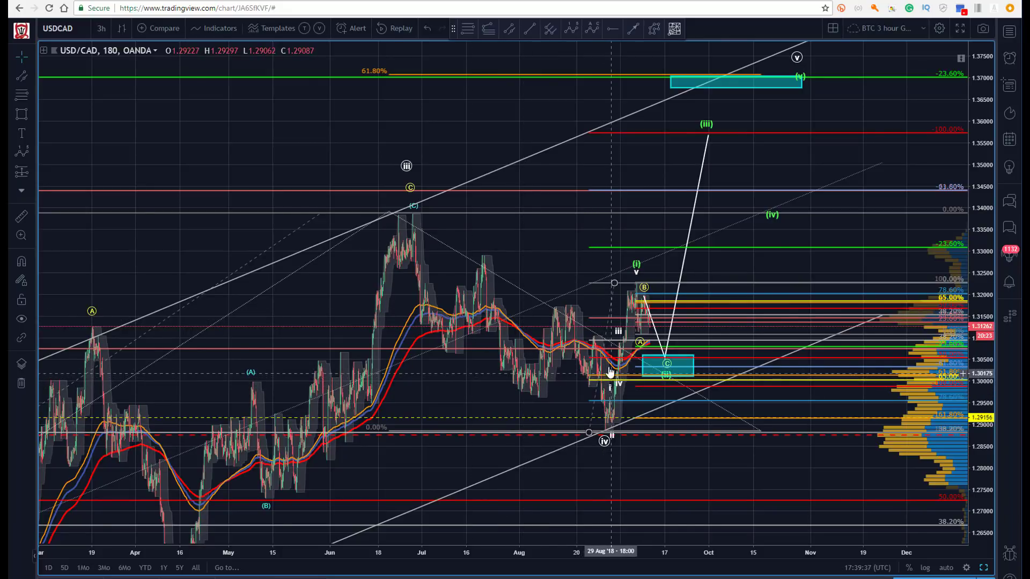
pyautogui.scroll(3, 493, 547)
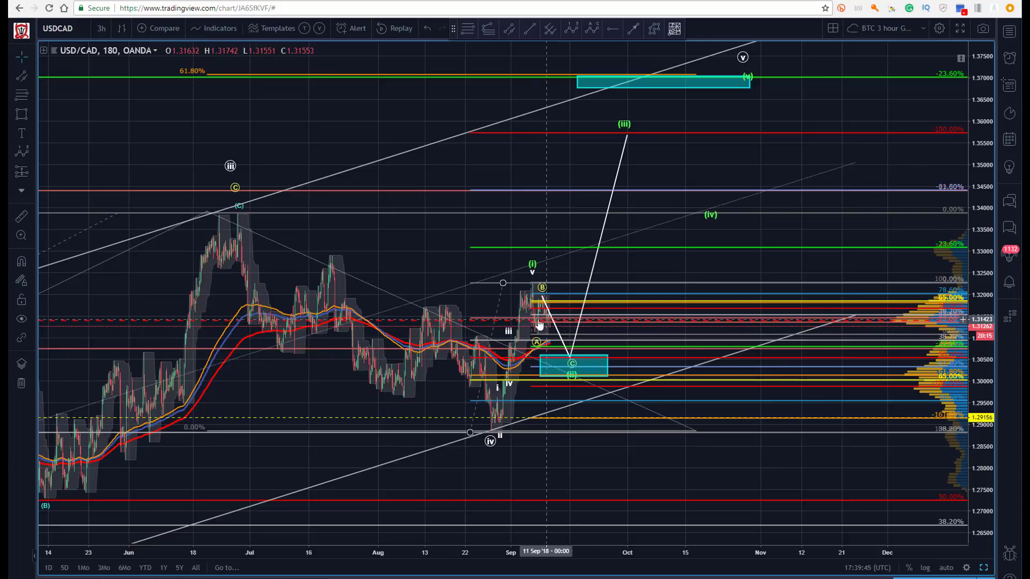
# Step: Drag the white projection path's low point left and down into the cyan box
pyautogui.click(547, 294)
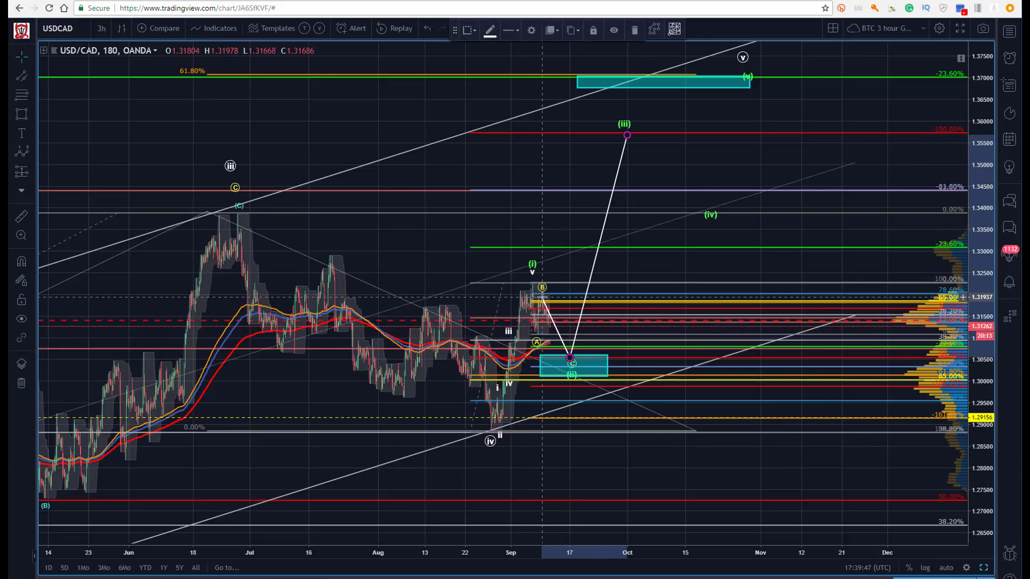
pyautogui.moveTo(570, 358); pyautogui.dragTo(564, 355)
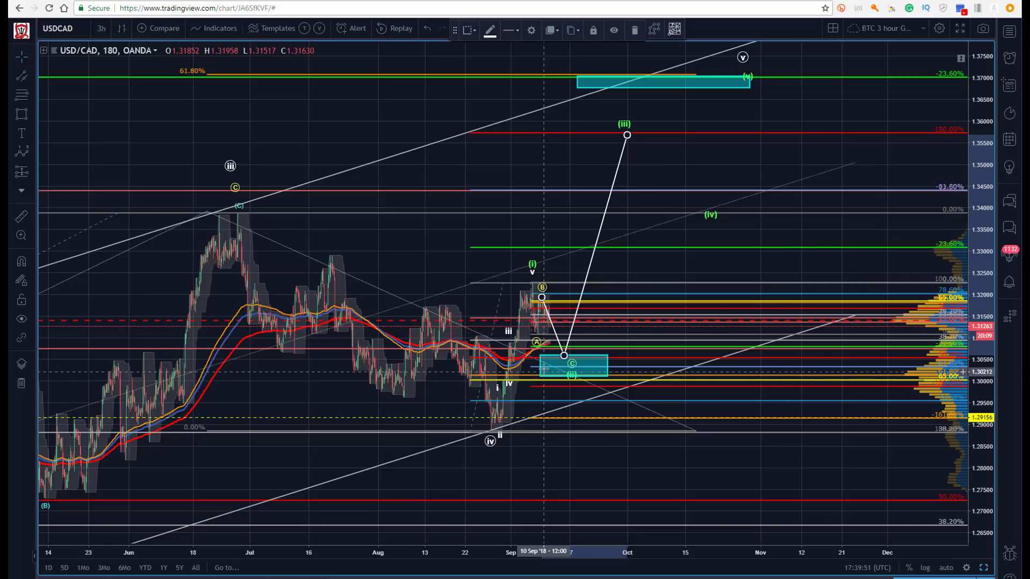
pyautogui.moveTo(563, 356); pyautogui.dragTo(568, 371)
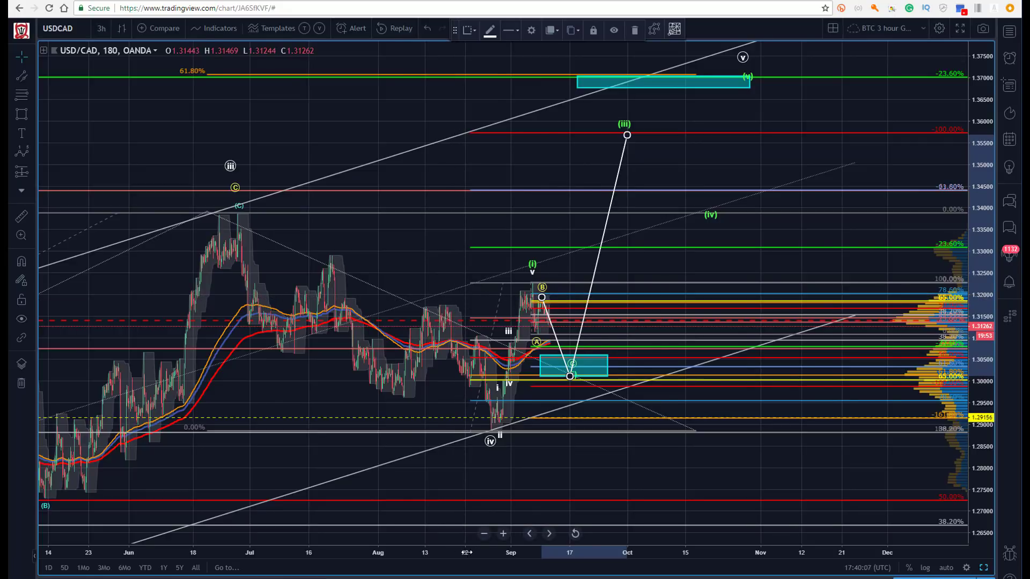
# Step: Widen the bars and refine the path's low so it meets point C inside the box
pyautogui.moveTo(467, 553); pyautogui.dragTo(482, 552)
pyautogui.moveTo(260, 136); pyautogui.dragTo(479, 221)
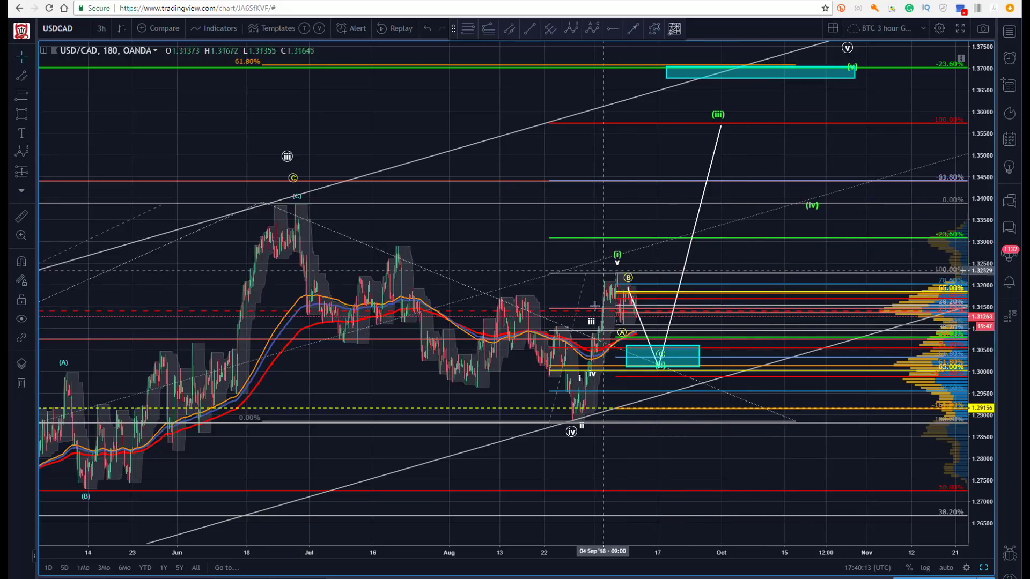
pyautogui.click(628, 294)
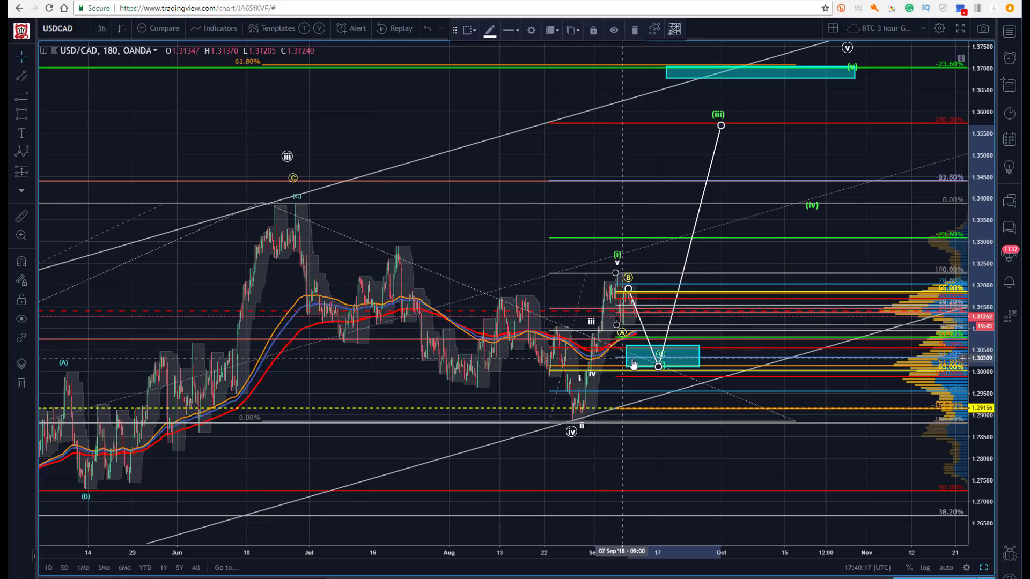
pyautogui.moveTo(658, 367); pyautogui.dragTo(649, 349)
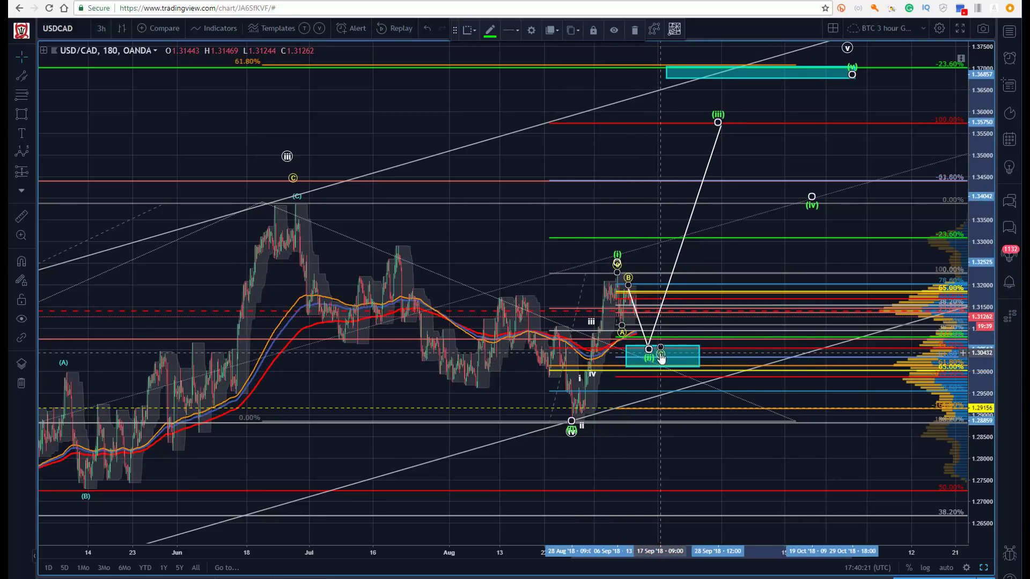
pyautogui.click(651, 352)
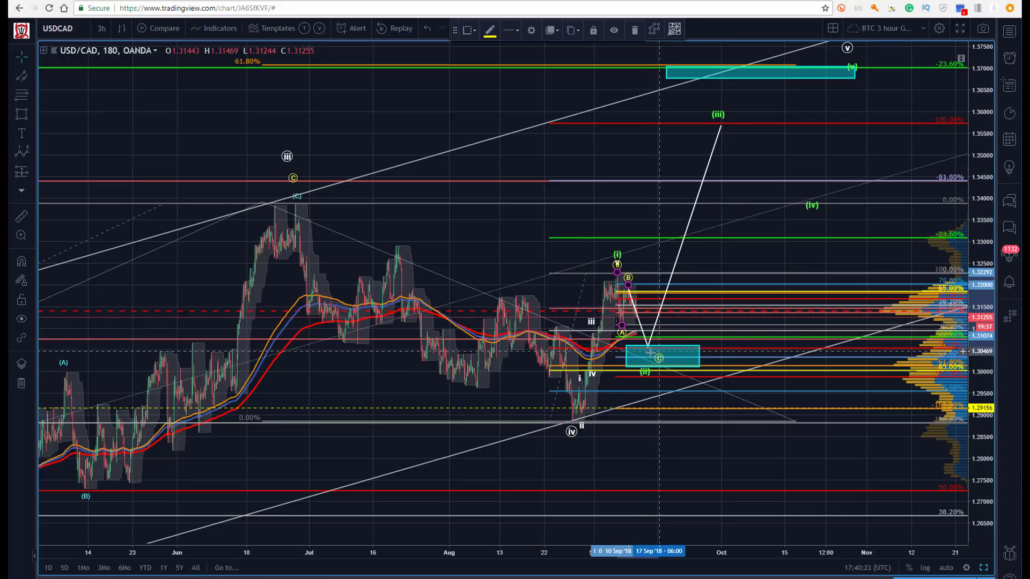
pyautogui.click(646, 370)
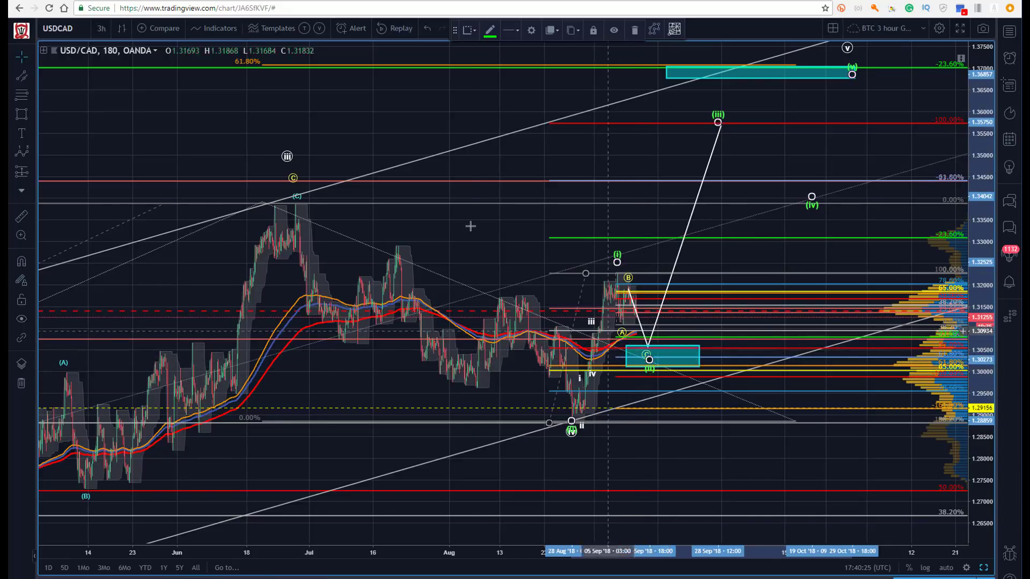
pyautogui.click(274, 146)
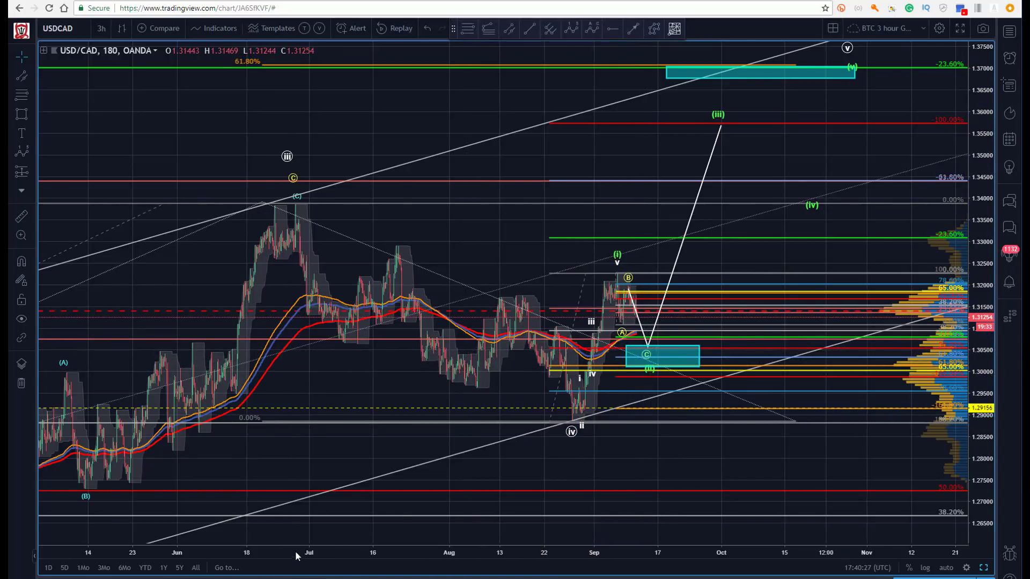
pyautogui.moveTo(295, 551); pyautogui.dragTo(591, 545)
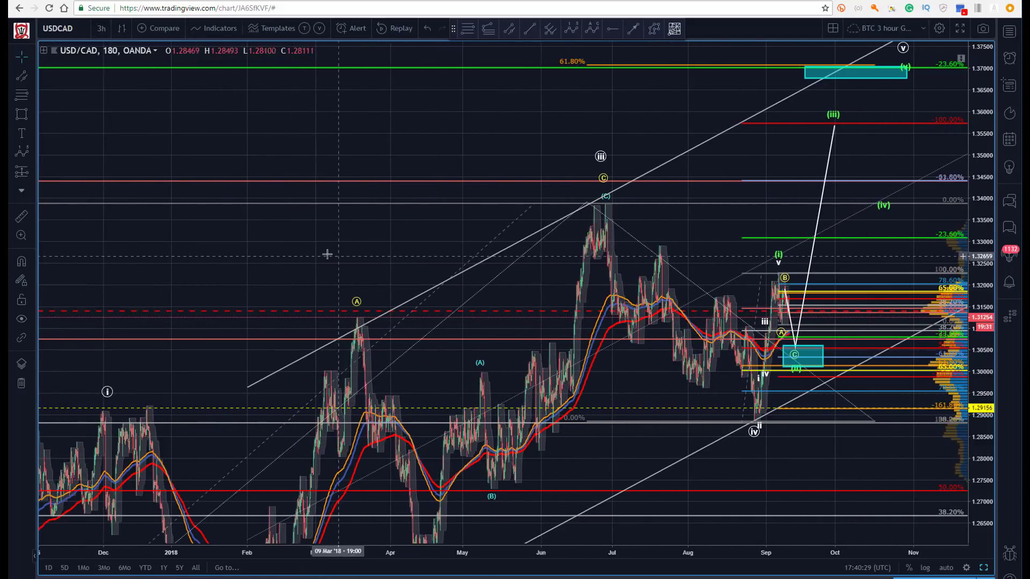
# Step: Rescale the price axis and pan to show the long-term count back to December 2017
pyautogui.moveTo(328, 254); pyautogui.dragTo(276, 147)
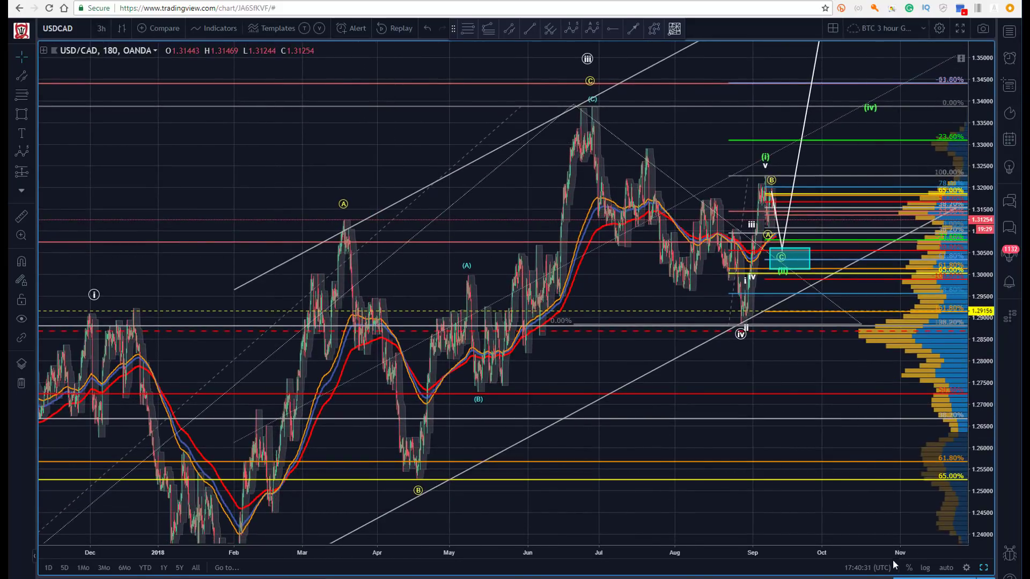
pyautogui.click(947, 569)
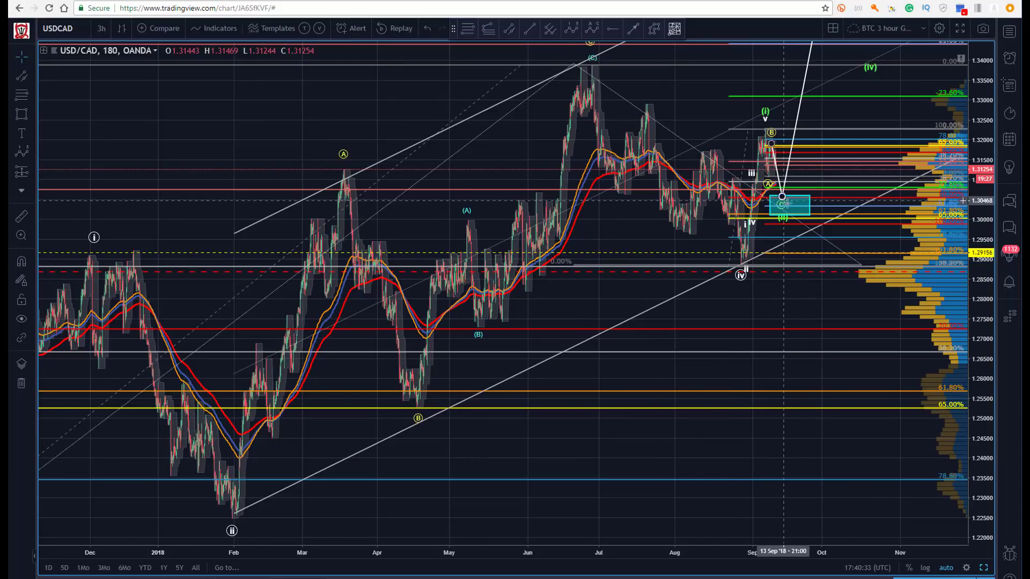
pyautogui.moveTo(979, 133); pyautogui.dragTo(979, 161)
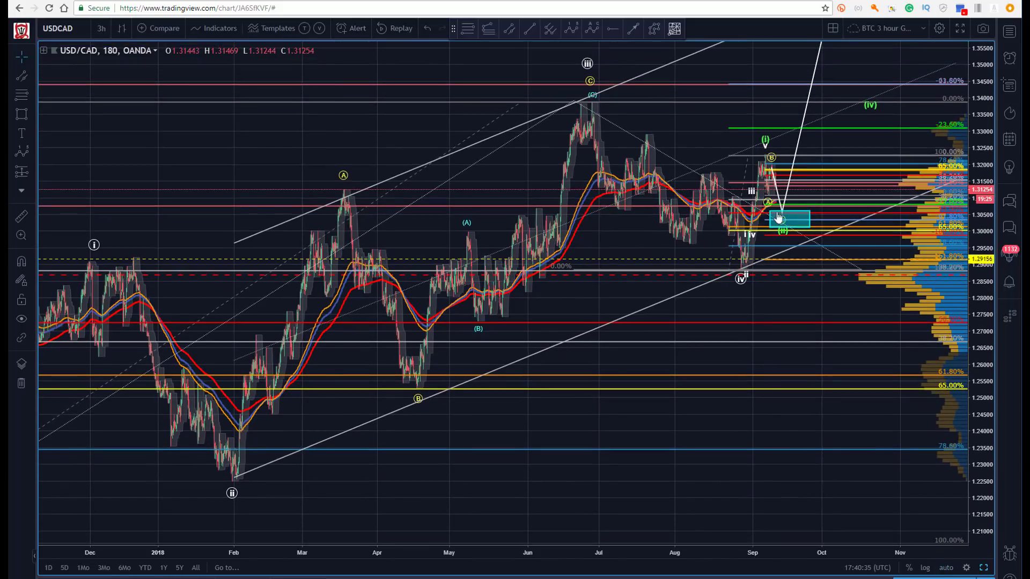
pyautogui.moveTo(254, 134); pyautogui.dragTo(234, 184)
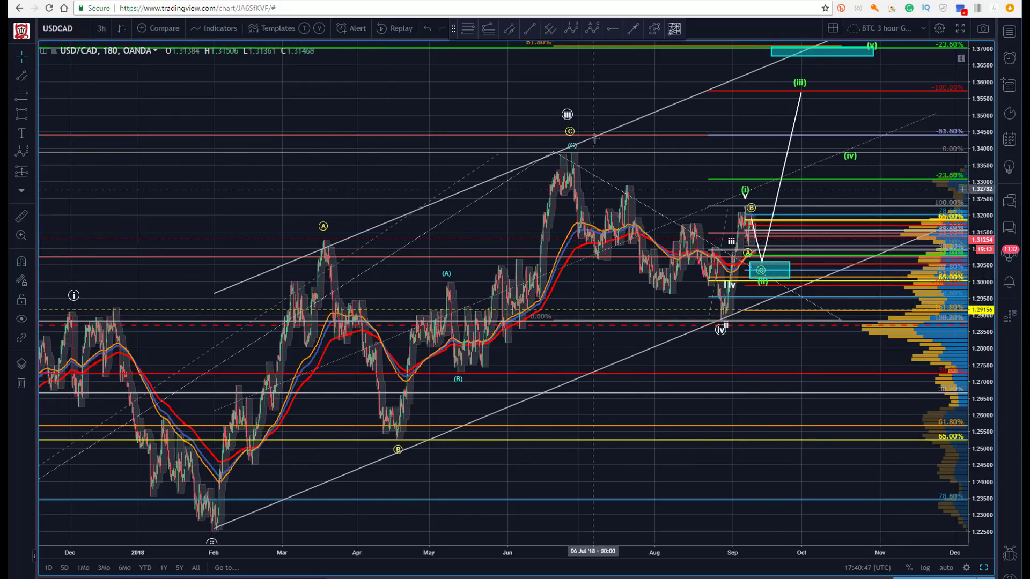
pyautogui.moveTo(979, 94); pyautogui.dragTo(979, 105)
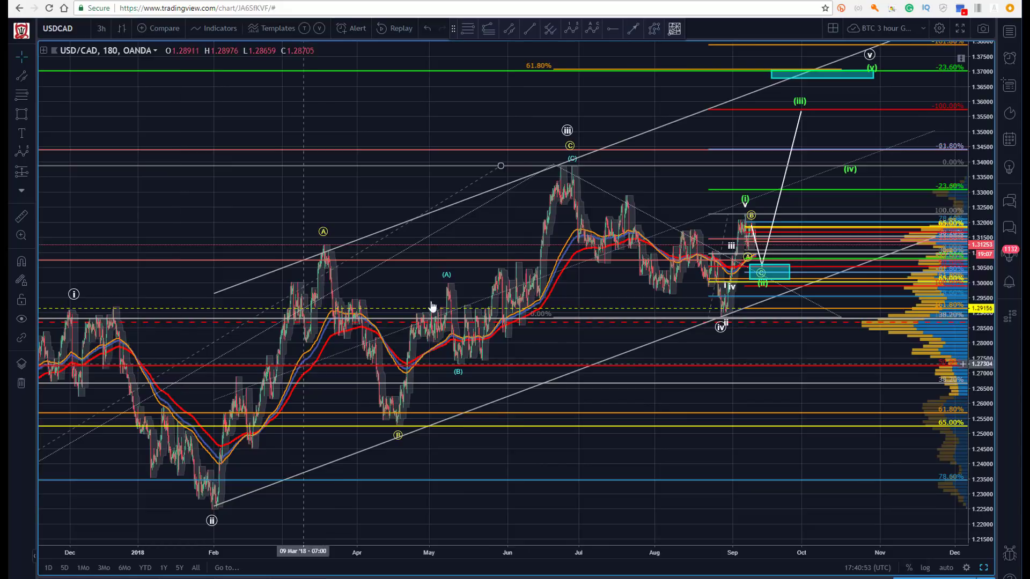
# Step: Nudge the green wave count's (v) point slightly up and right
pyautogui.click(803, 107)
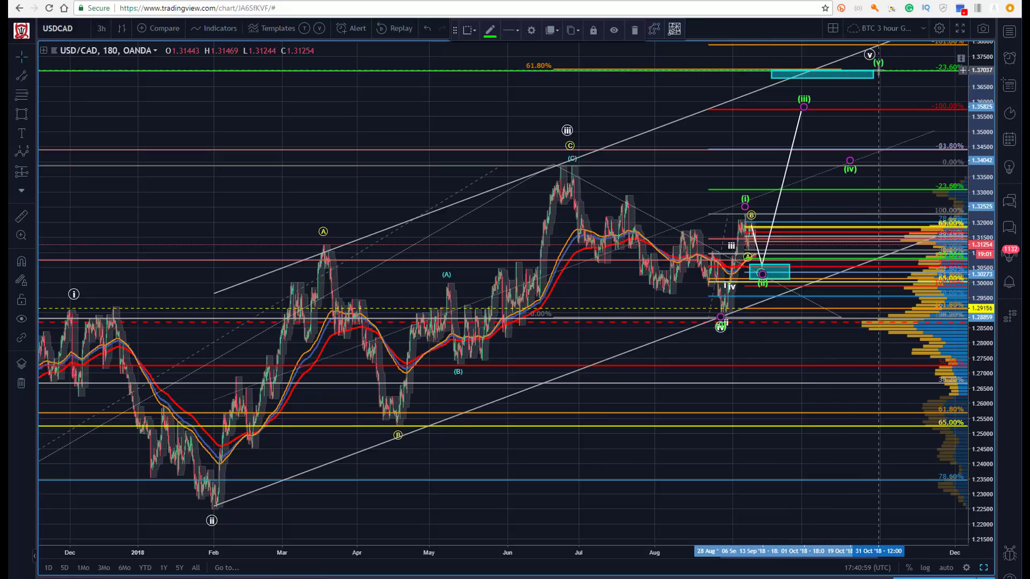
pyautogui.moveTo(873, 76); pyautogui.dragTo(878, 72)
pyautogui.click(526, 107)
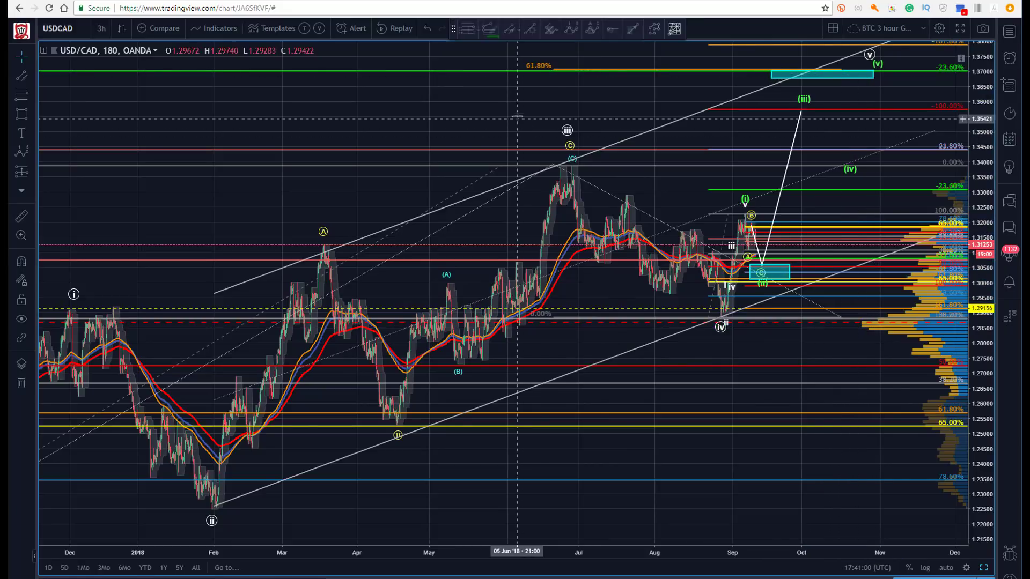
pyautogui.click(101, 28)
# Step: Switch to daily candles, frame the 2014–2020 history up to 1.62, and select the i–ii wave count
pyautogui.click(107, 267)
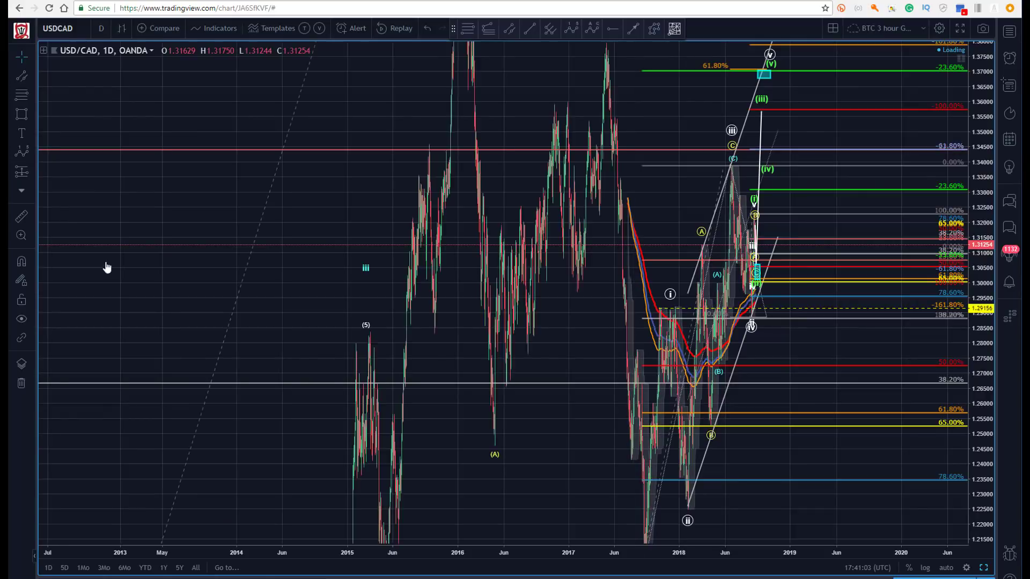
pyautogui.click(918, 570)
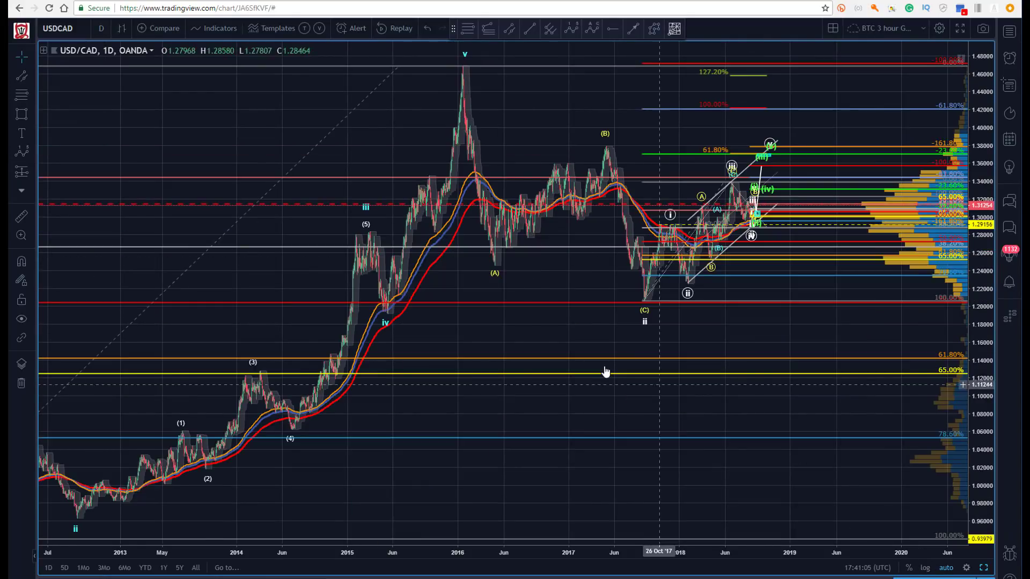
pyautogui.moveTo(223, 117); pyautogui.dragTo(110, 165)
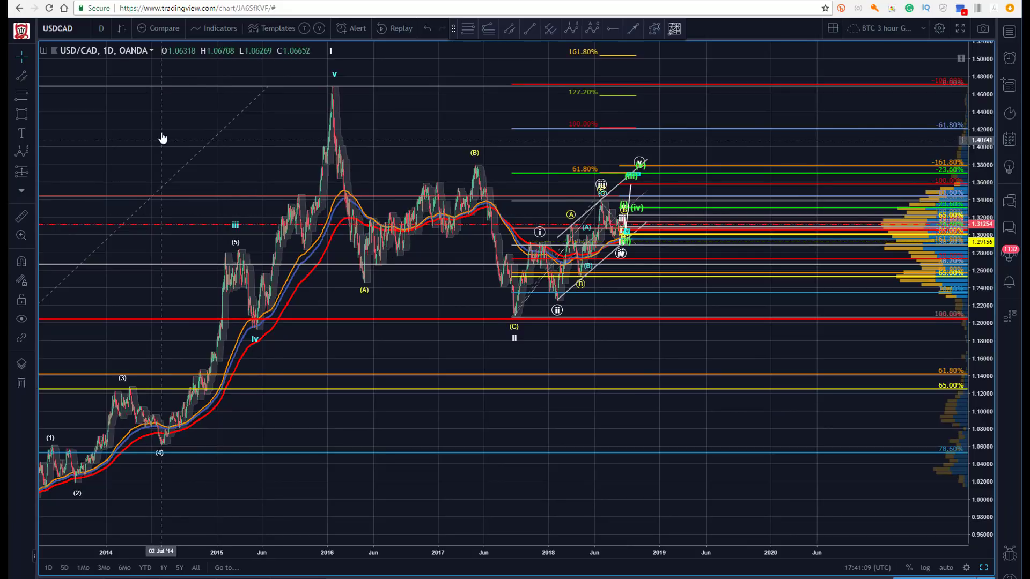
pyautogui.moveTo(163, 137); pyautogui.dragTo(157, 241)
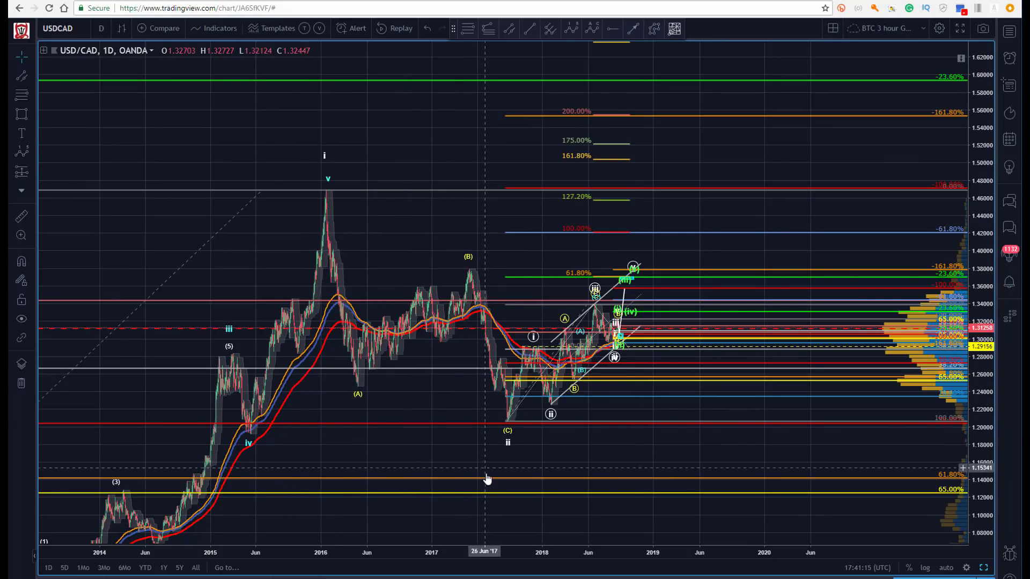
pyautogui.click(325, 159)
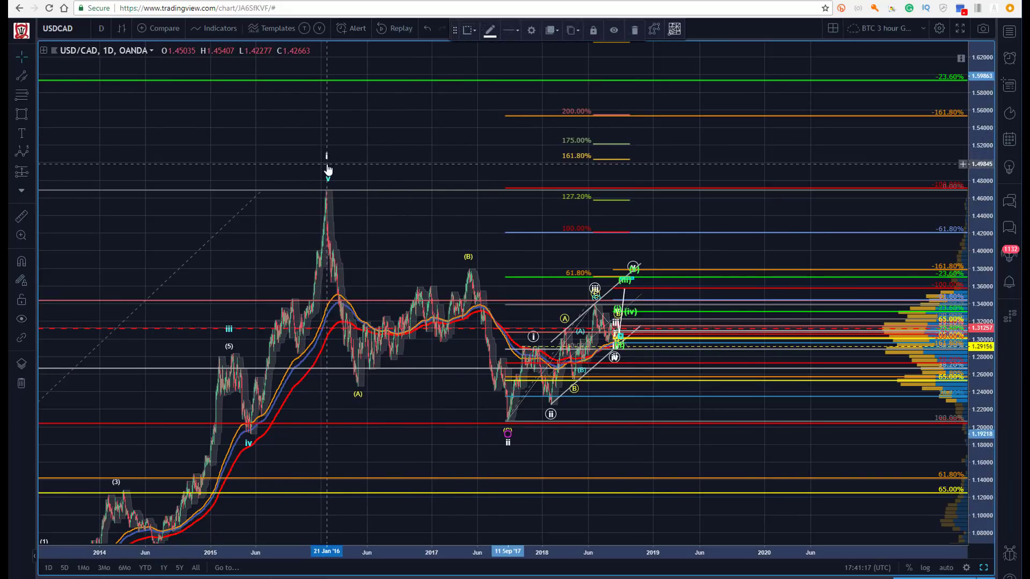
# Step: Set the long-term wave count's degree to Intermediate so it reads (0)–(3)
pyautogui.click(530, 31)
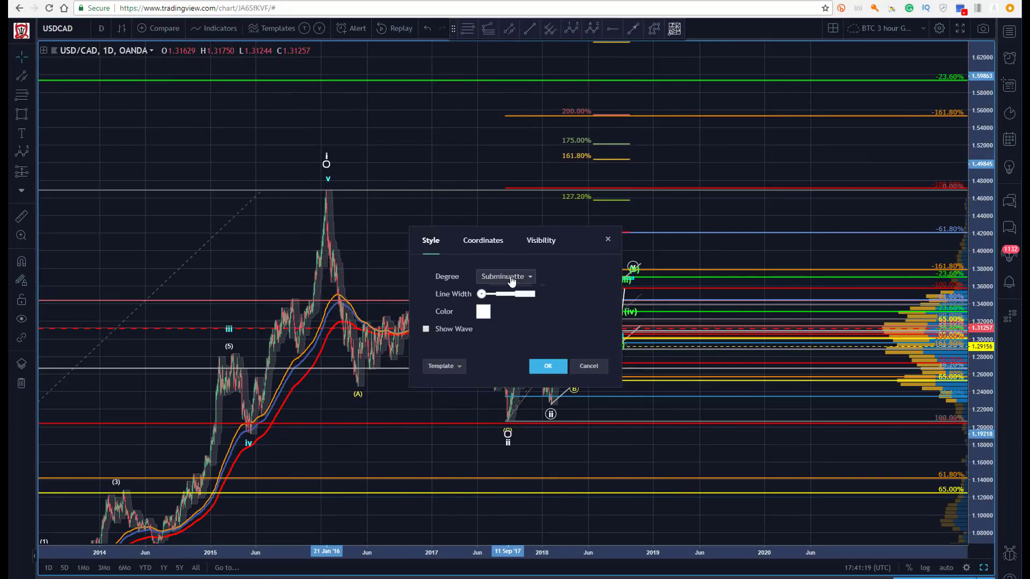
pyautogui.click(511, 277)
pyautogui.click(516, 409)
pyautogui.click(547, 366)
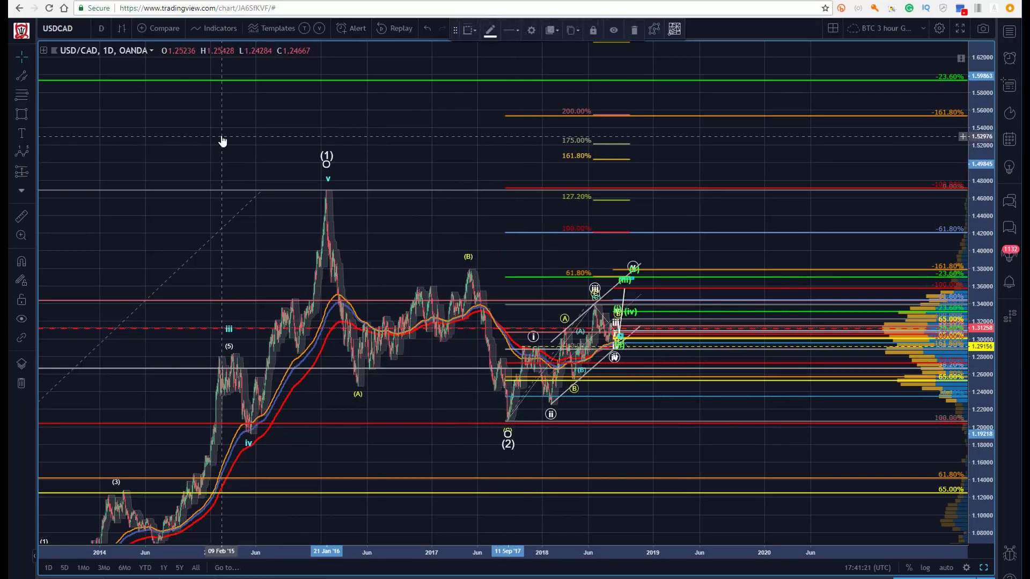
pyautogui.click(337, 163)
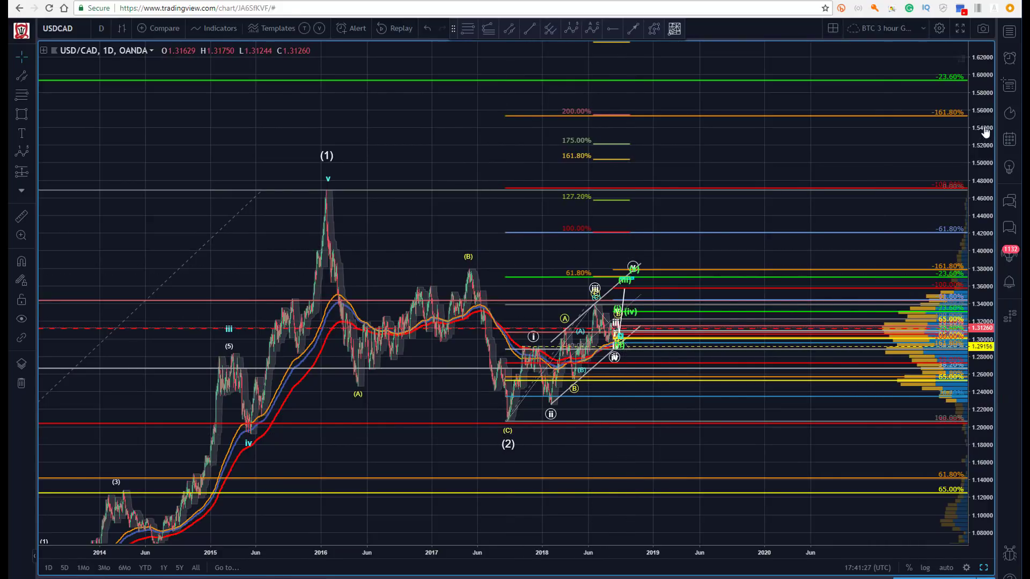
# Step: Move the wave count's (3) point up onto the 2.00 level
pyautogui.moveTo(985, 132); pyautogui.dragTo(984, 376)
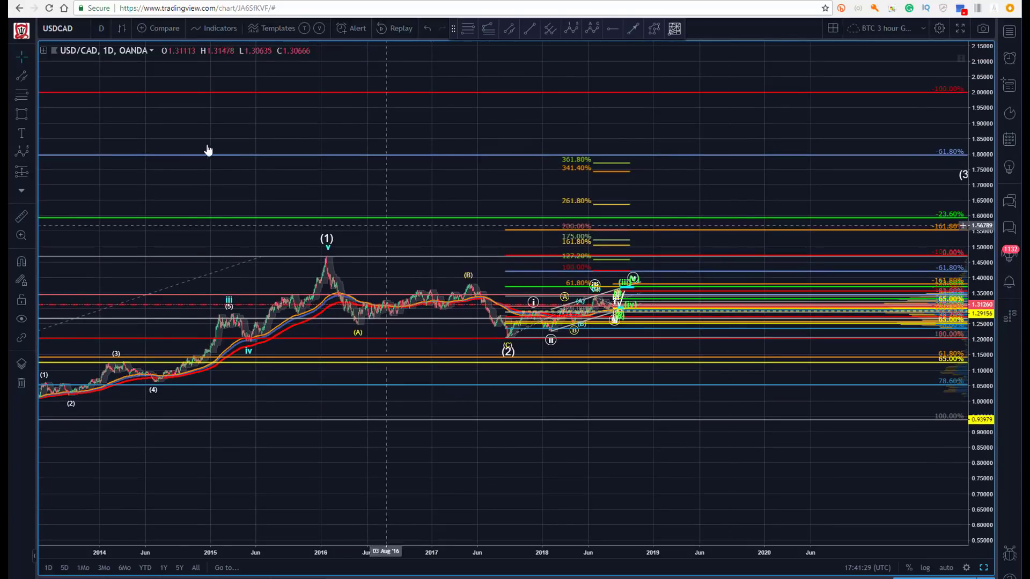
pyautogui.moveTo(233, 170); pyautogui.dragTo(225, 300)
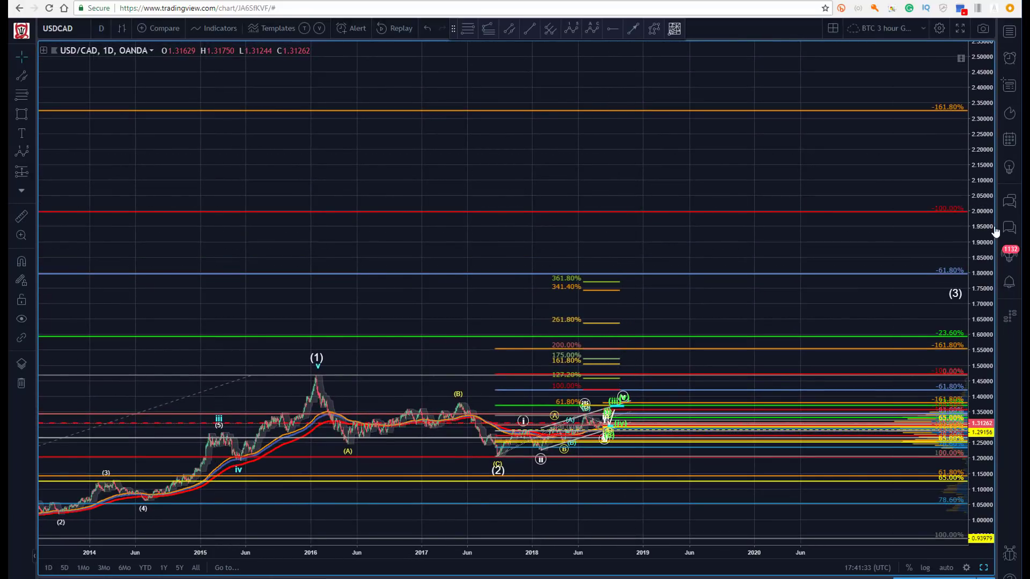
pyautogui.moveTo(957, 296); pyautogui.dragTo(959, 290)
pyautogui.moveTo(670, 203); pyautogui.dragTo(673, 211)
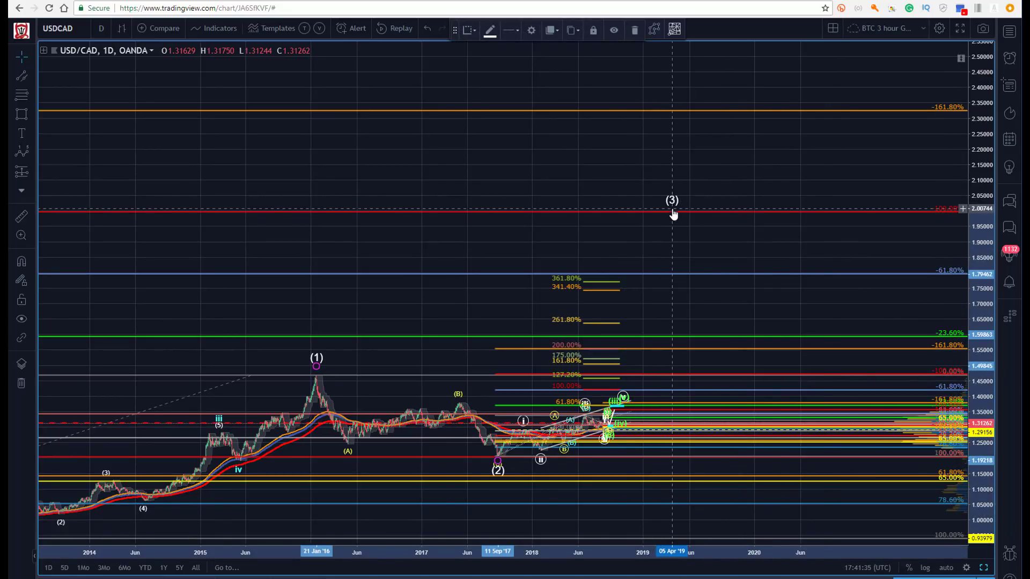
pyautogui.moveTo(469, 138); pyautogui.dragTo(472, 136)
pyautogui.click(946, 567)
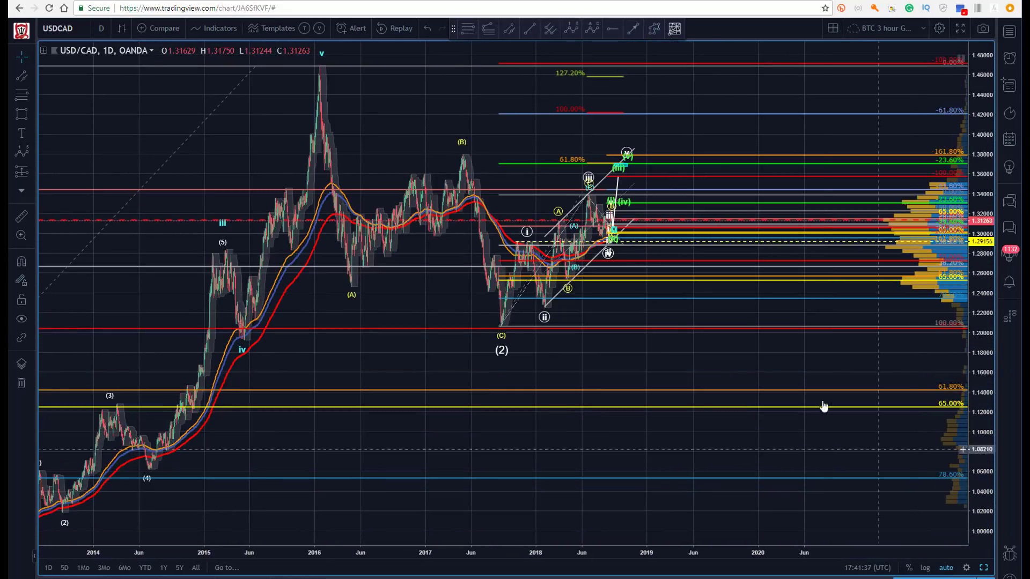
pyautogui.scroll(-3, 452, 554)
pyautogui.scroll(-2, 624, 566)
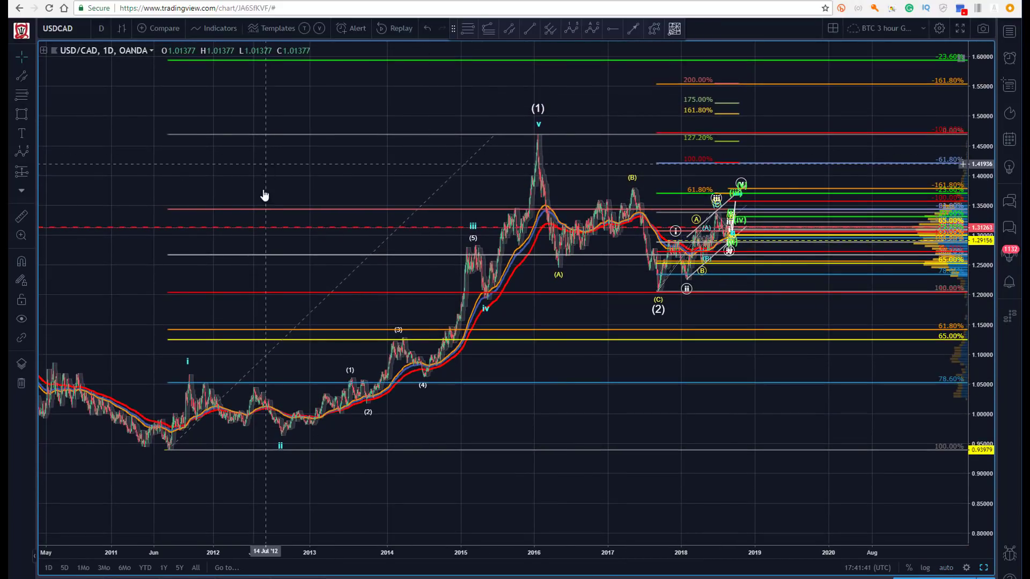
pyautogui.moveTo(264, 193); pyautogui.dragTo(212, 345)
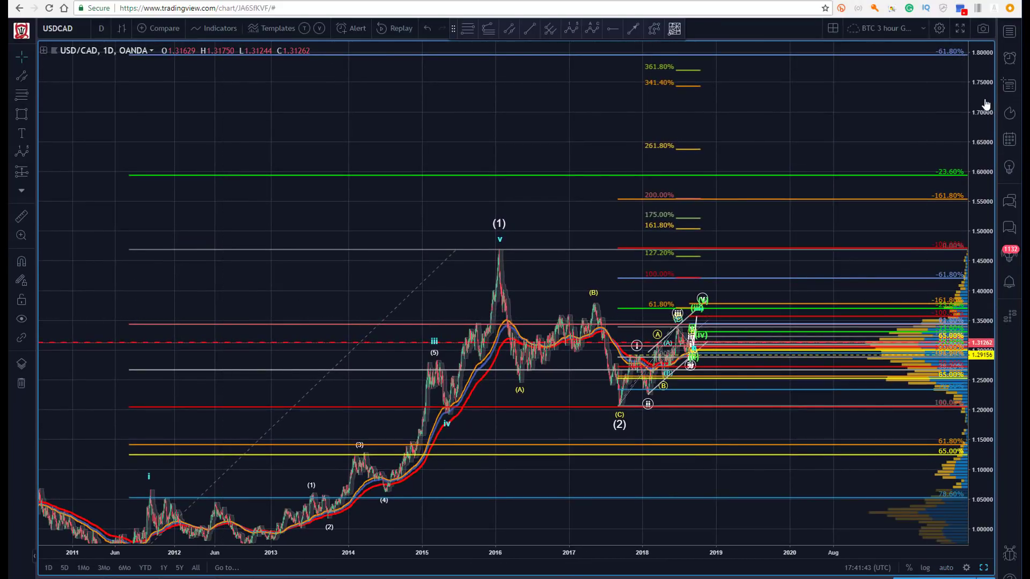
pyautogui.moveTo(985, 105); pyautogui.dragTo(976, 265)
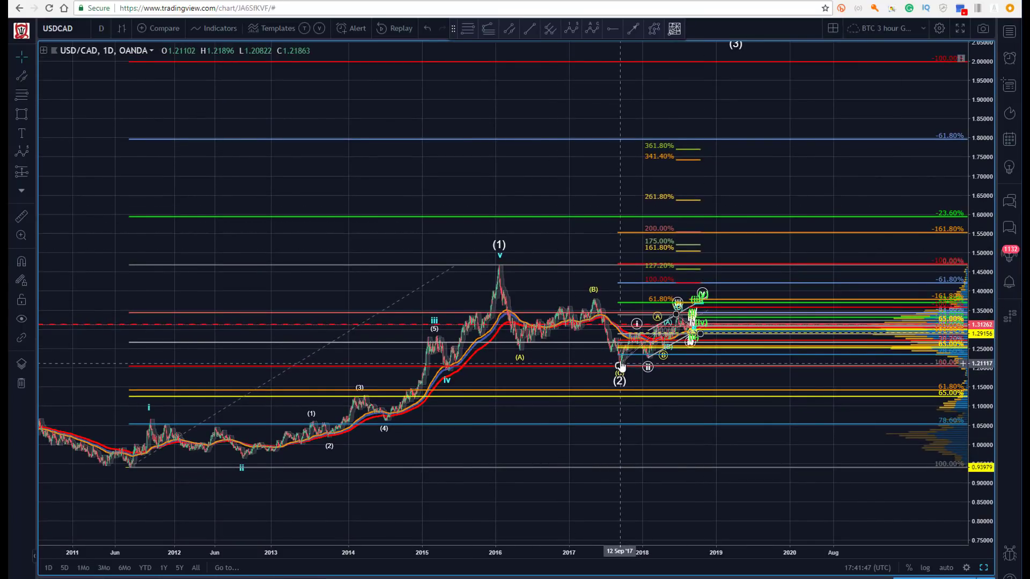
pyautogui.moveTo(735, 46); pyautogui.dragTo(781, 65)
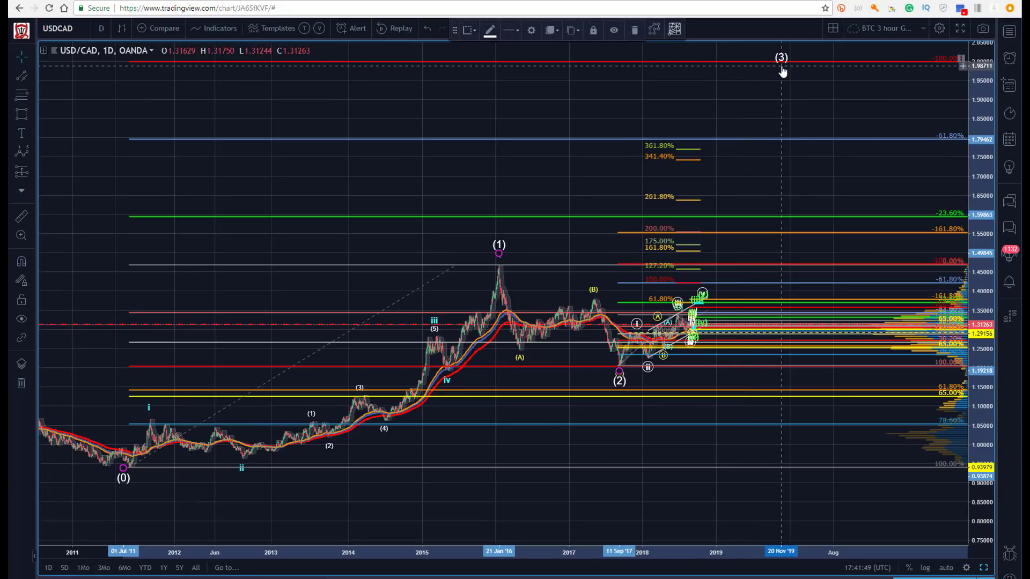
pyautogui.click(533, 107)
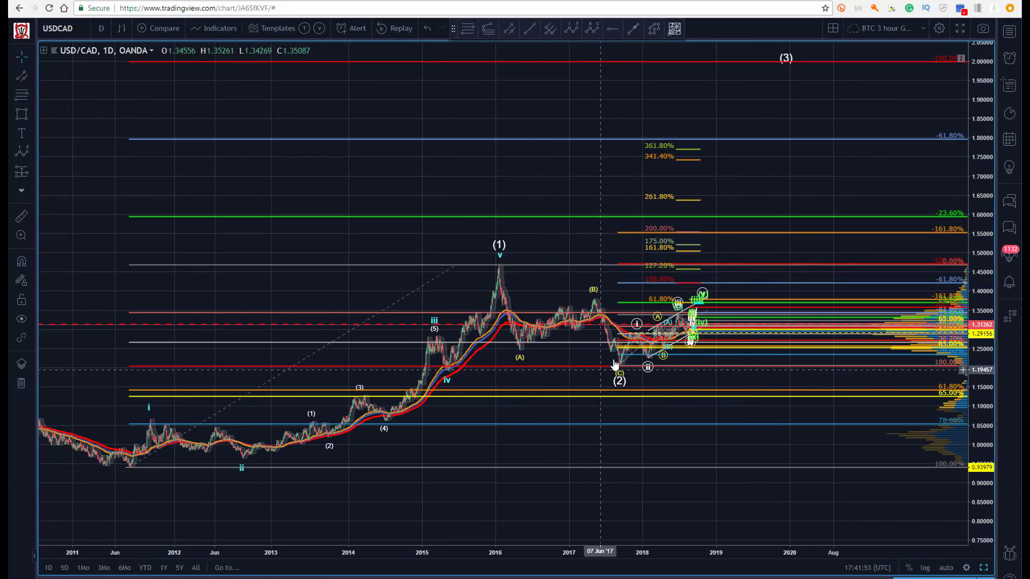
# Step: Start a white projection path at the (2) low rising to about 1.41
pyautogui.moveTo(423, 106); pyautogui.dragTo(357, 108)
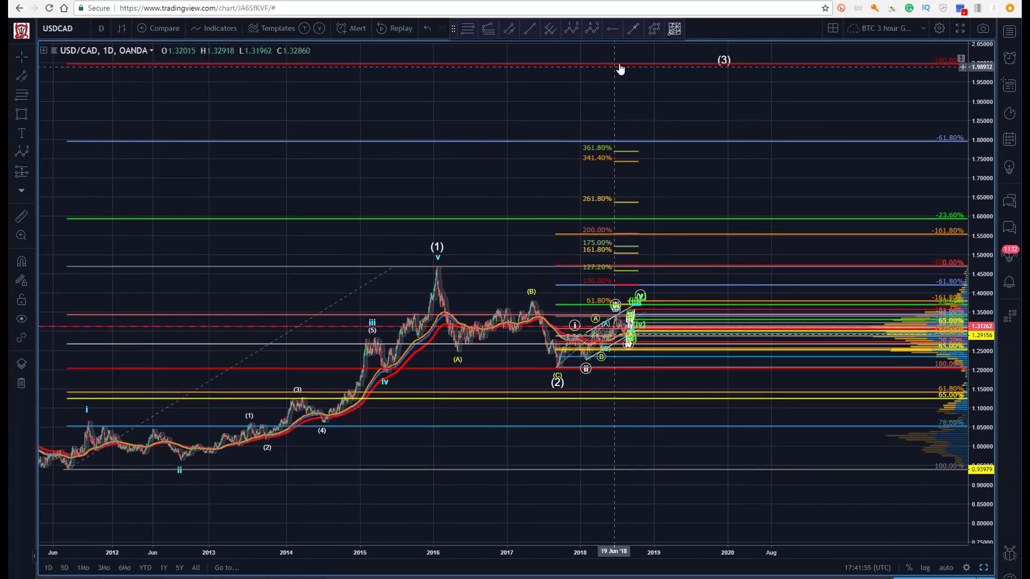
pyautogui.click(637, 31)
pyautogui.click(559, 368)
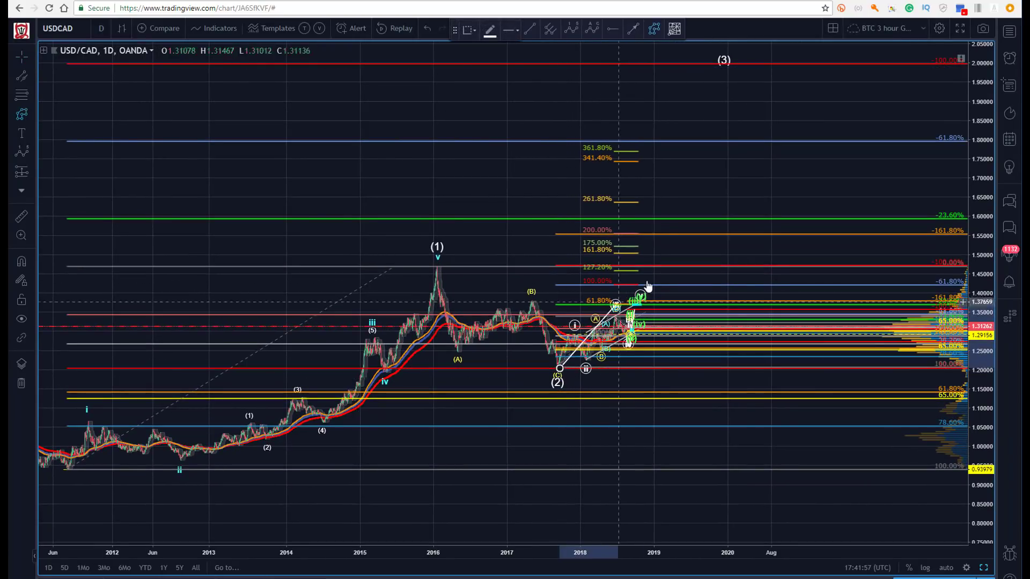
pyautogui.click(635, 291)
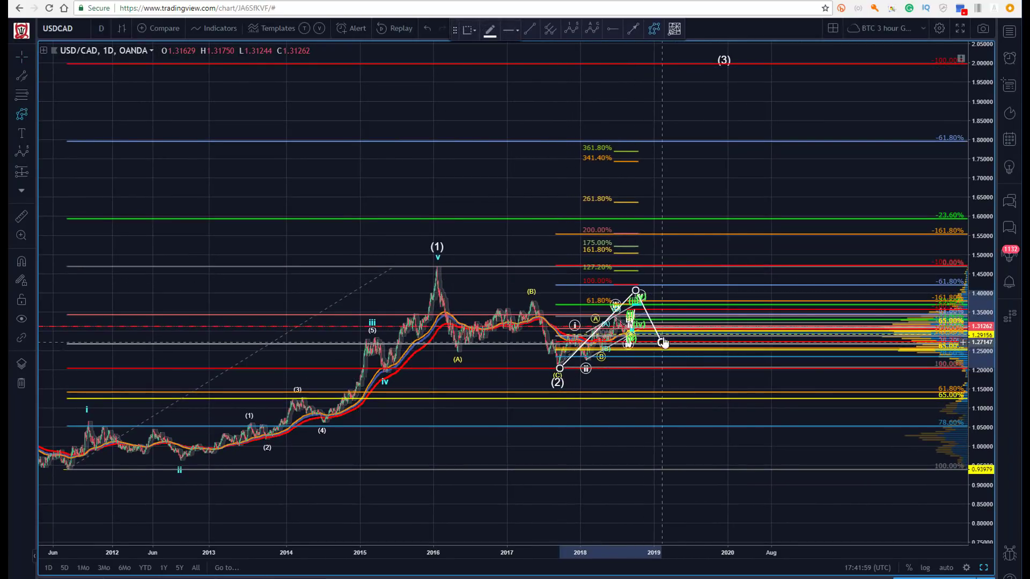
# Step: Continue the path through a 1.27 pullback and a 1.72 peak, ending near 1.92
pyautogui.click(661, 342)
pyautogui.click(724, 171)
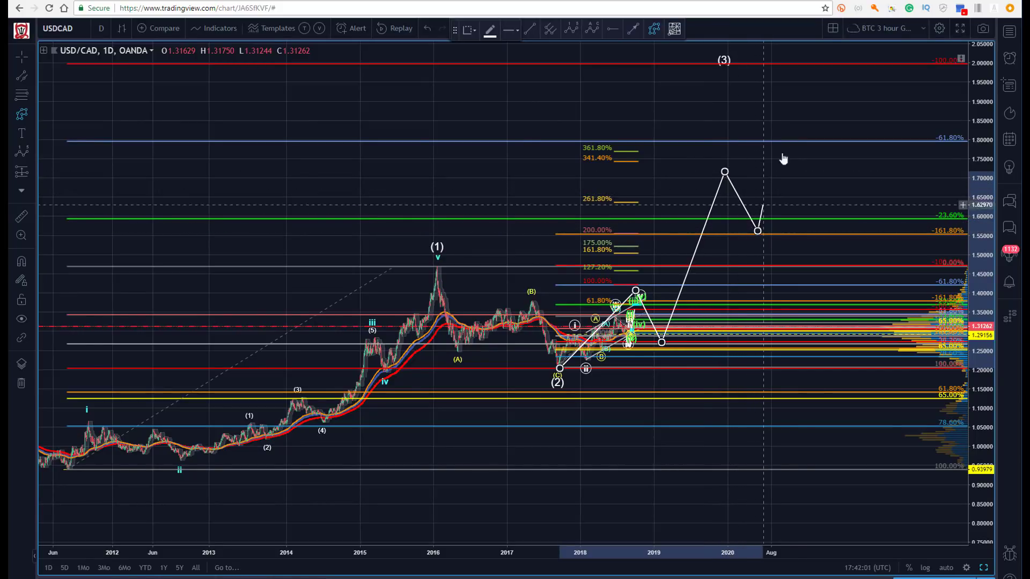
pyautogui.click(804, 95)
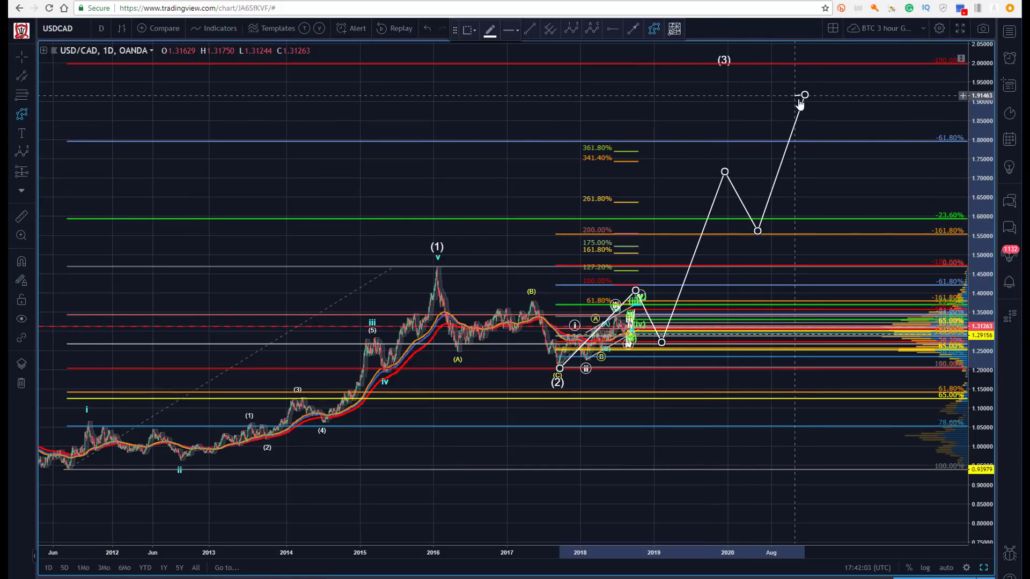
# Step: Fine-tune the path: peak at 1.74, dip onto the 161.8% level, end under the (3) label
pyautogui.moveTo(724, 63); pyautogui.dragTo(807, 76)
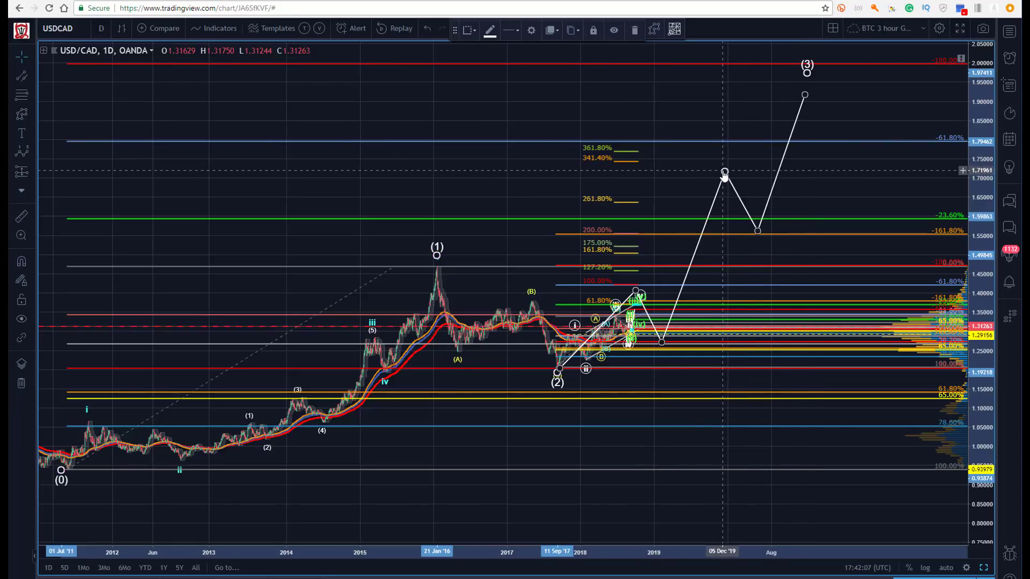
pyautogui.moveTo(724, 173); pyautogui.dragTo(745, 161)
pyautogui.moveTo(757, 231); pyautogui.dragTo(785, 229)
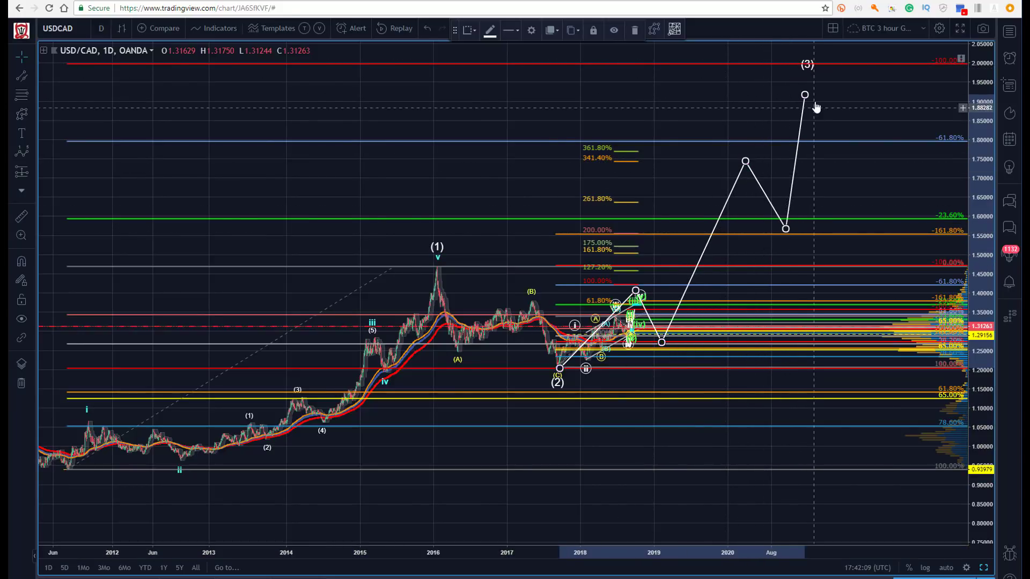
pyautogui.moveTo(805, 96); pyautogui.dragTo(837, 92)
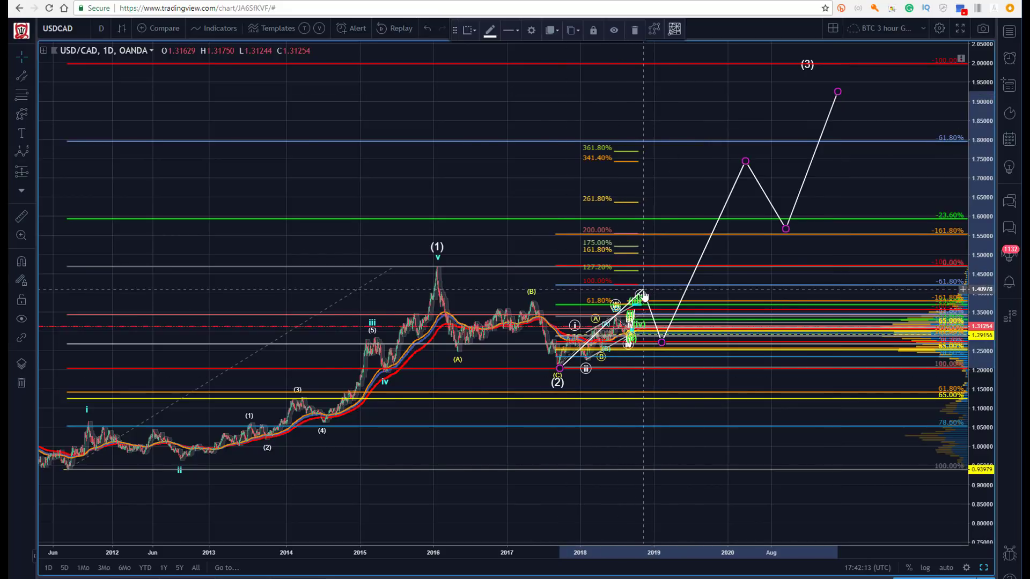
pyautogui.moveTo(643, 290); pyautogui.dragTo(642, 290)
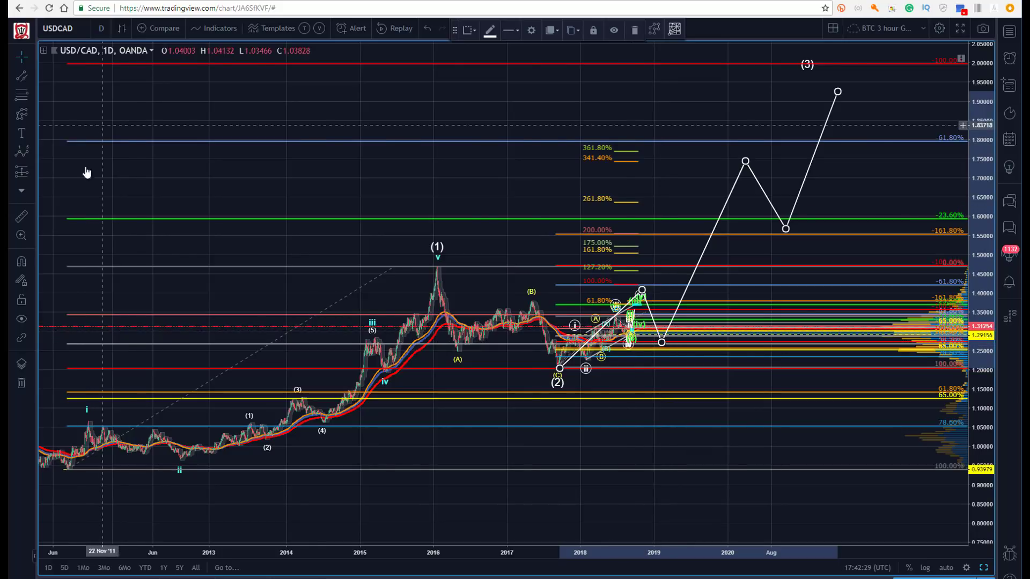
pyautogui.moveTo(630, 269); pyautogui.dragTo(726, 402)
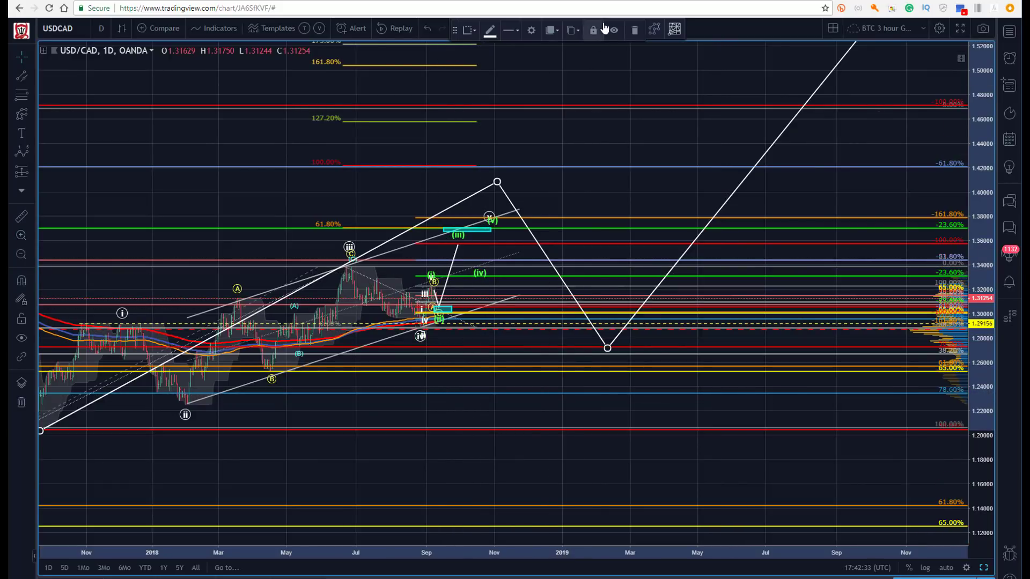
# Step: Draw a dashed trend line from the (ii) low near 1.305 up to the target box near 1.375
pyautogui.click(572, 59)
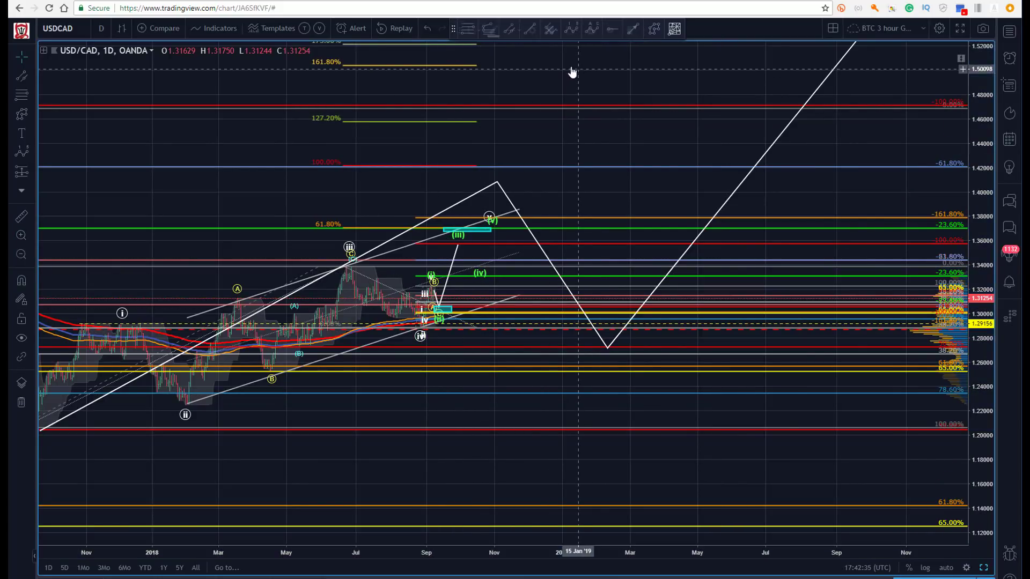
pyautogui.click(634, 31)
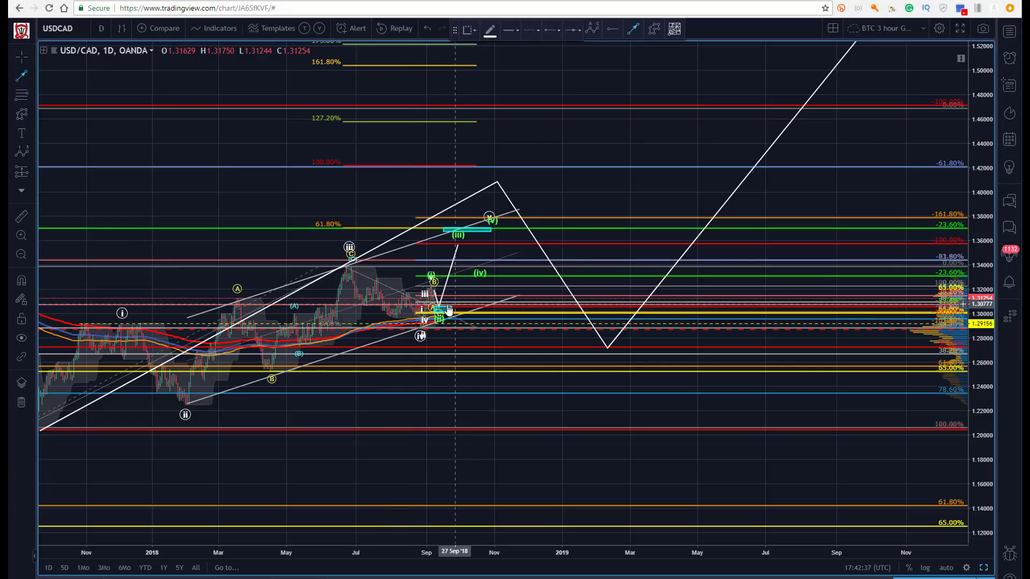
pyautogui.click(436, 309)
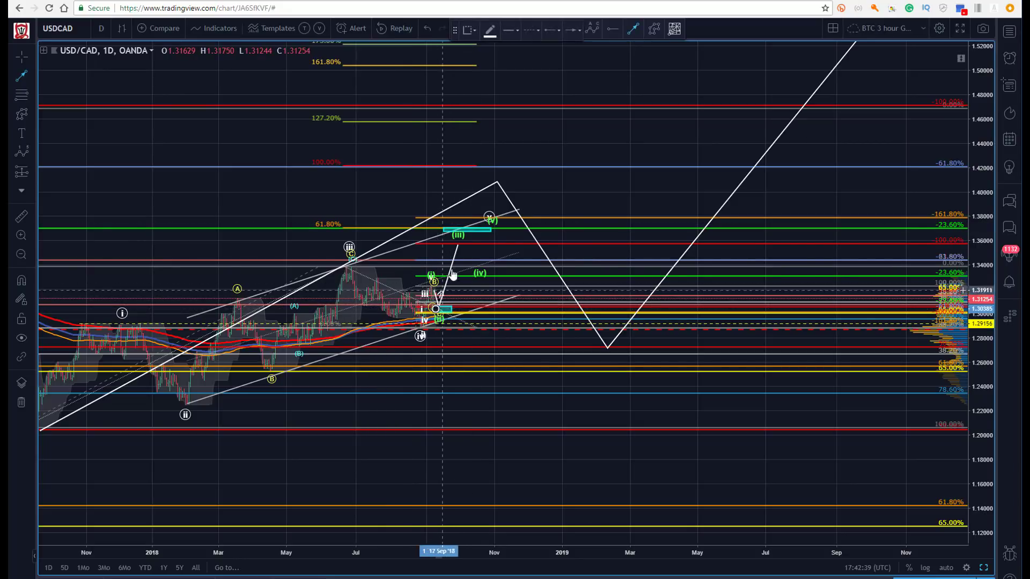
pyautogui.click(491, 224)
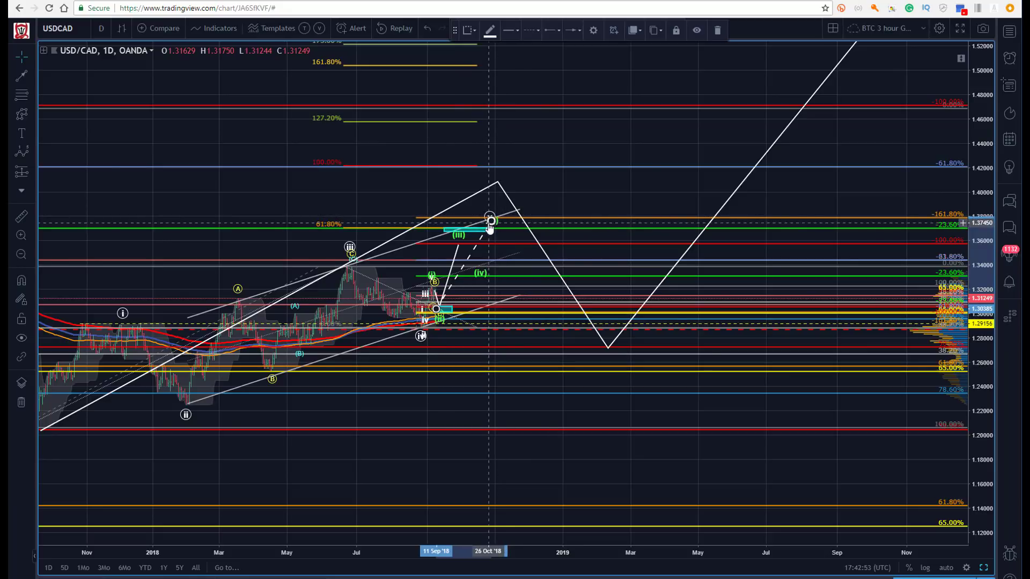
# Step: Draw a white zigzag path from the (v) peak down to 1.32, up, down to 1.275, then up to 1.48
pyautogui.click(610, 63)
pyautogui.click(654, 28)
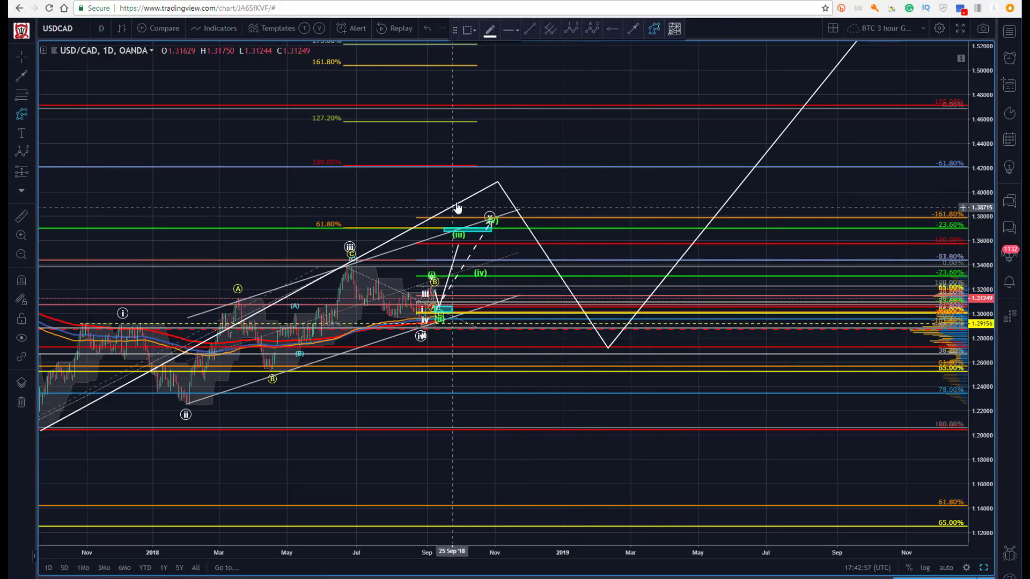
pyautogui.click(514, 200)
pyautogui.click(516, 292)
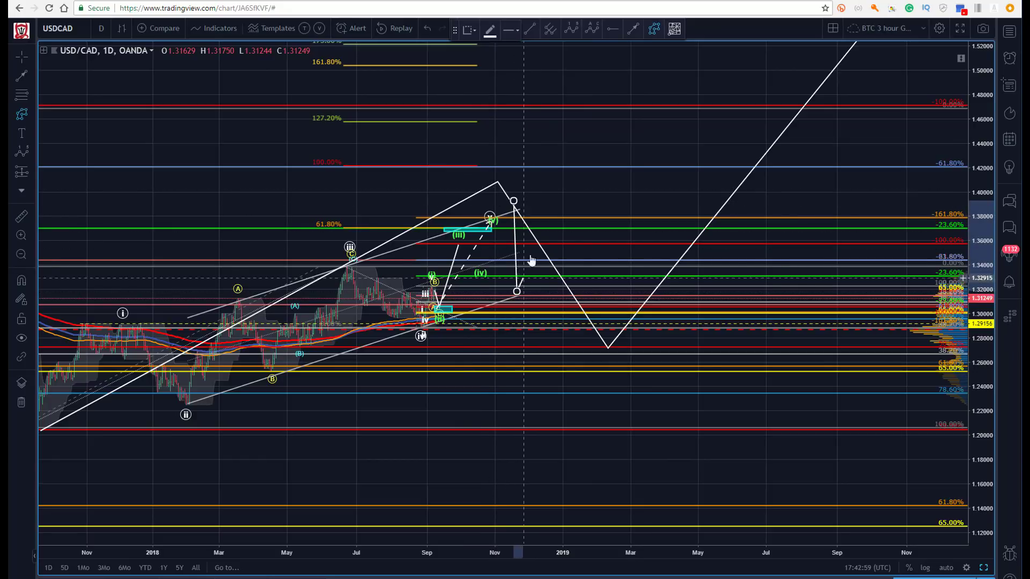
pyautogui.click(547, 237)
pyautogui.click(586, 343)
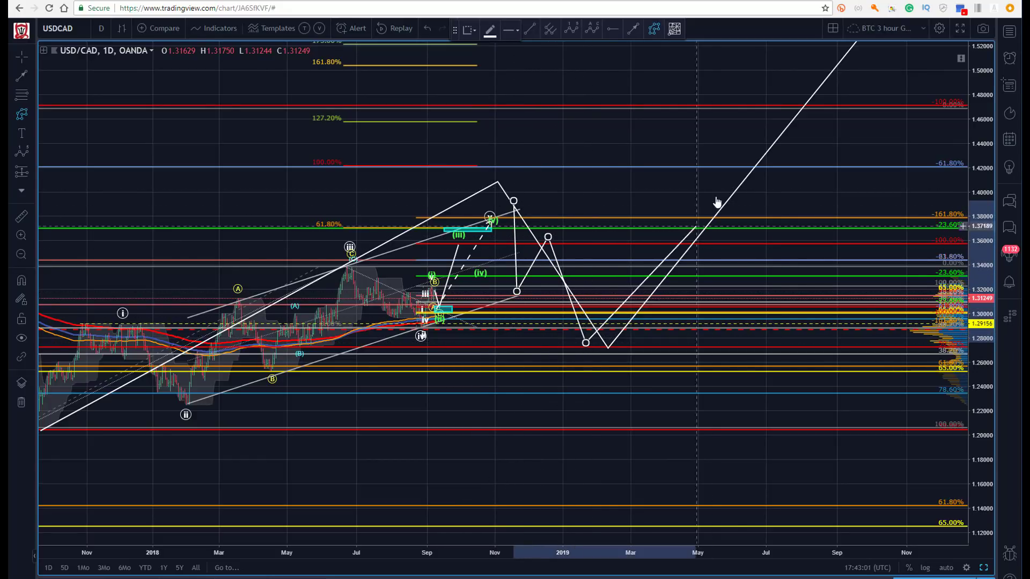
pyautogui.click(789, 91)
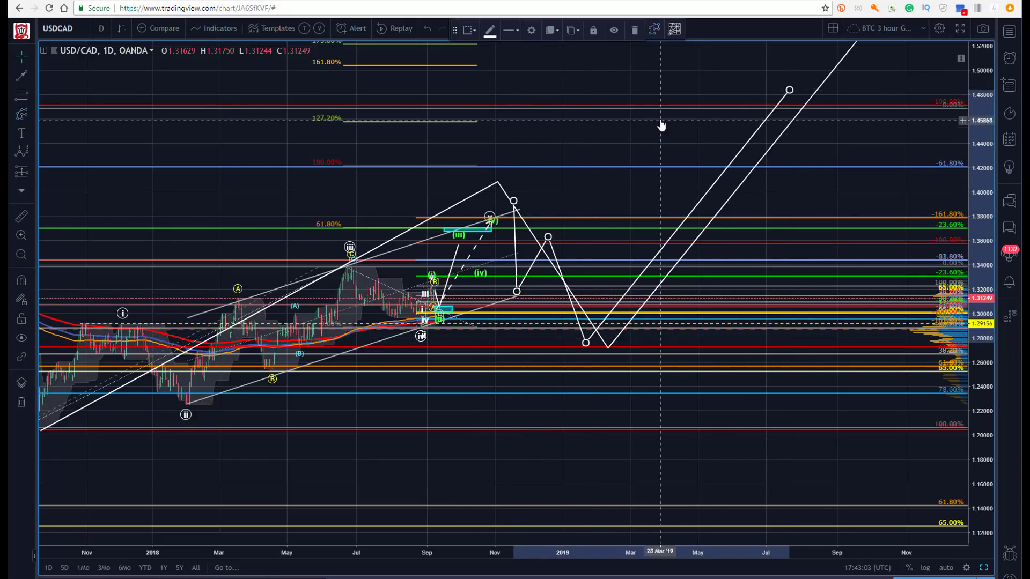
# Step: Refine the zigzag's vertices so it starts near 1.385 and rebounds to 1.36
pyautogui.moveTo(516, 291); pyautogui.dragTo(522, 295)
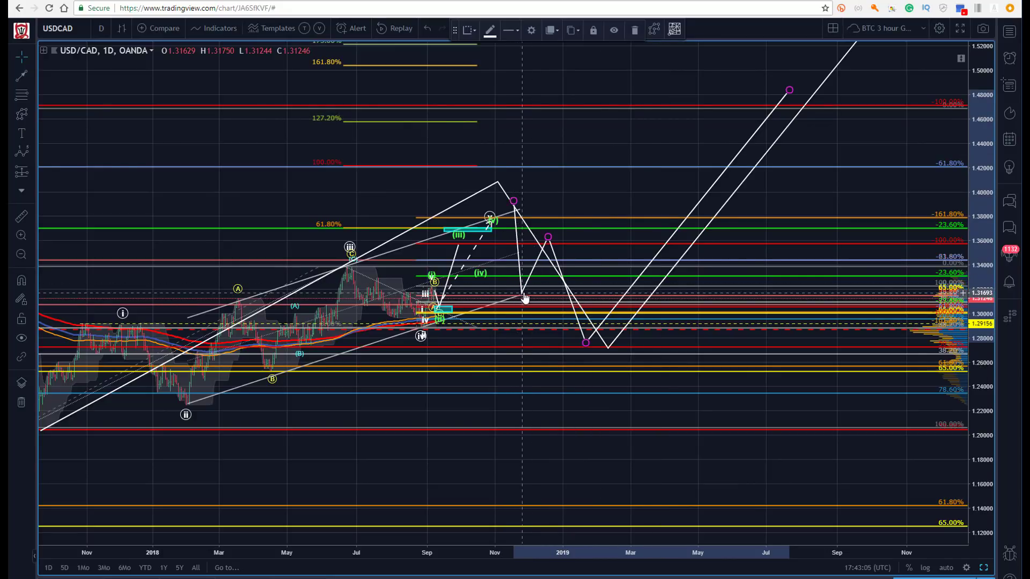
pyautogui.moveTo(547, 240); pyautogui.dragTo(546, 242)
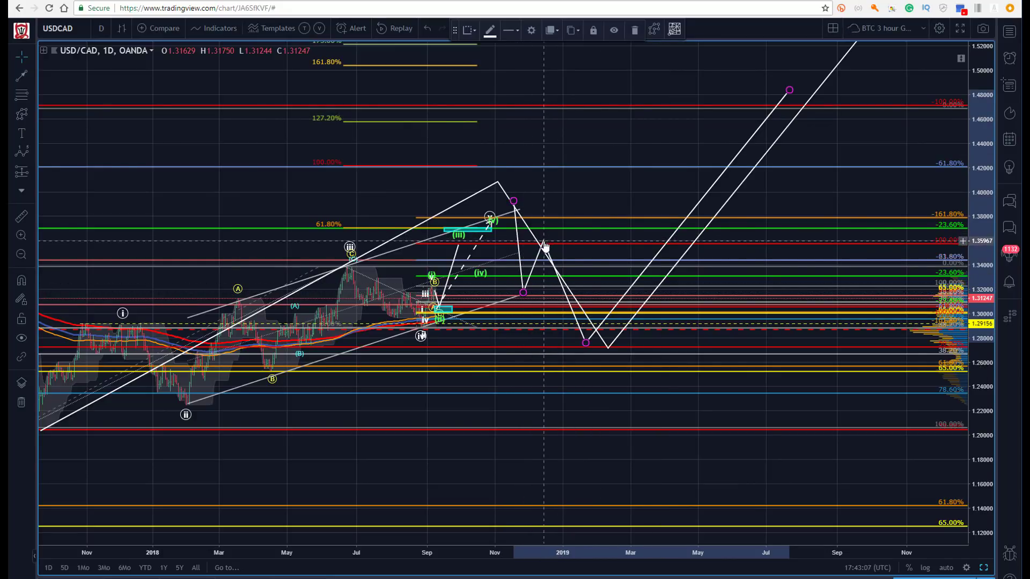
pyautogui.moveTo(504, 207); pyautogui.dragTo(503, 208)
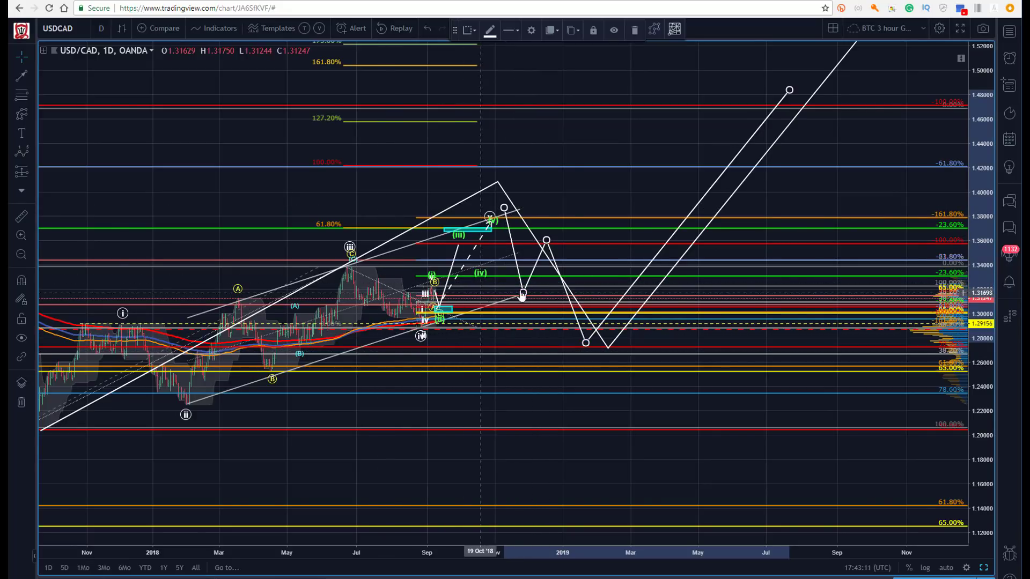
pyautogui.moveTo(585, 344)
pyautogui.mouseDown()
pyautogui.moveTo(603, 354)
pyautogui.moveTo(592, 344)
pyautogui.mouseUp()
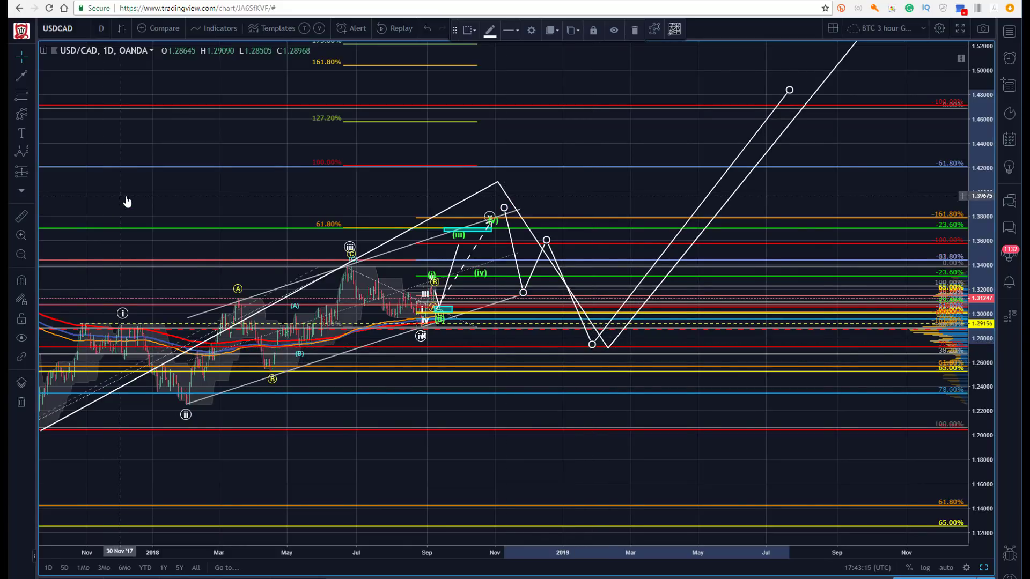
# Step: Lower the white trend line's upper end and move its lower end onto the (C) low
pyautogui.moveTo(127, 202); pyautogui.dragTo(131, 202)
pyautogui.click(937, 568)
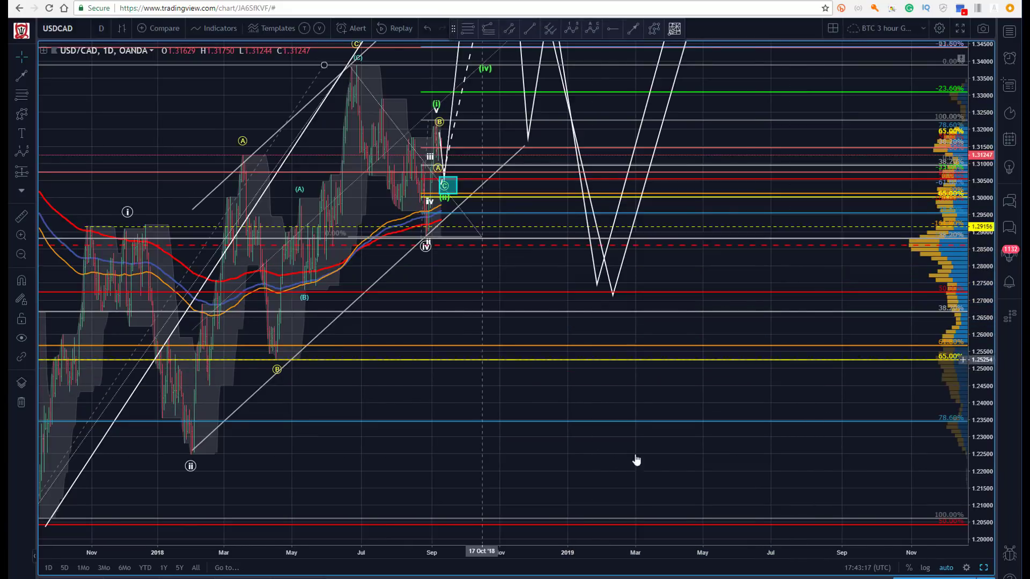
pyautogui.moveTo(983, 110); pyautogui.dragTo(758, 315)
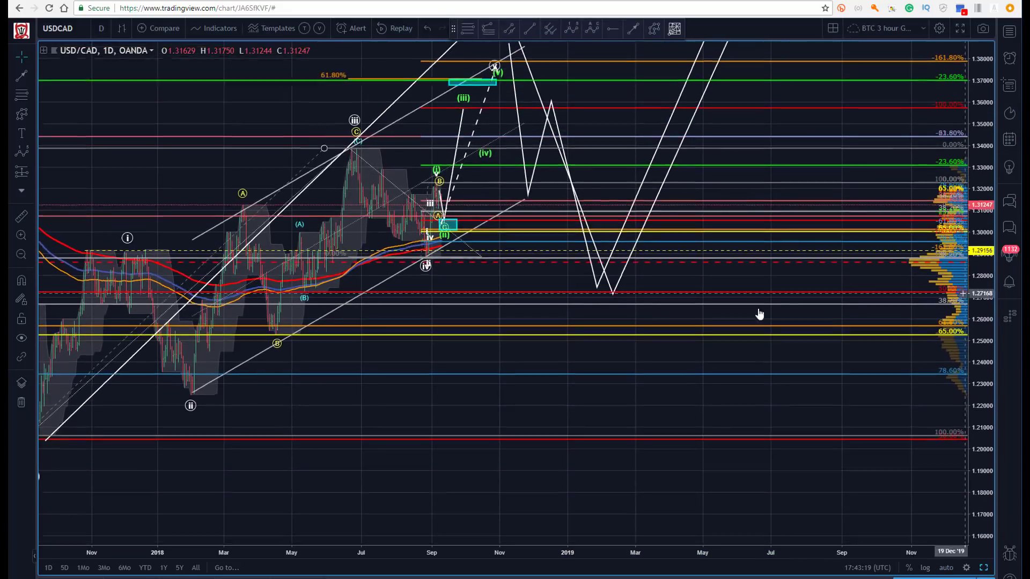
pyautogui.moveTo(175, 142); pyautogui.dragTo(316, 256)
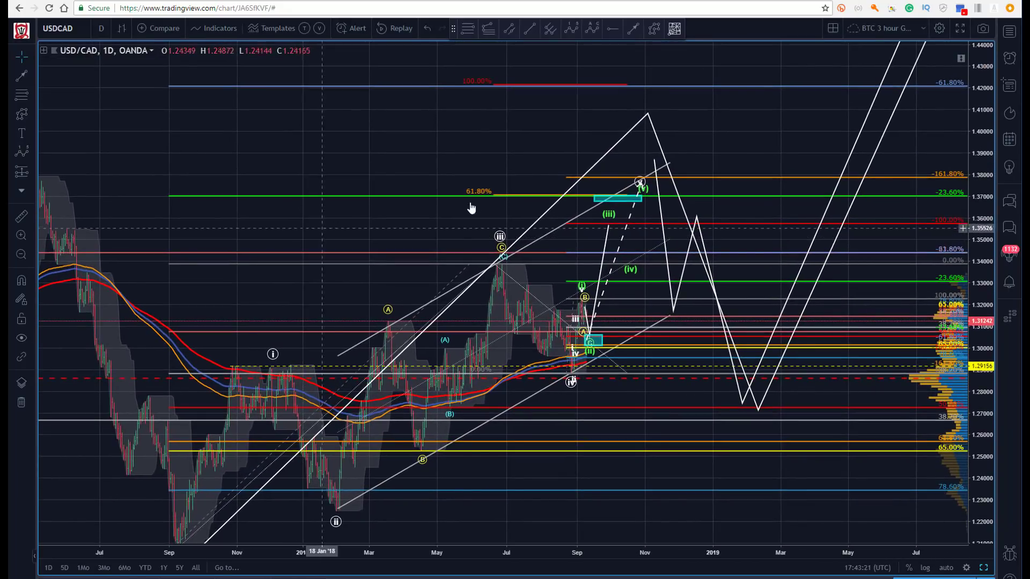
pyautogui.moveTo(648, 114)
pyautogui.mouseDown()
pyautogui.moveTo(651, 166)
pyautogui.moveTo(640, 174)
pyautogui.mouseUp()
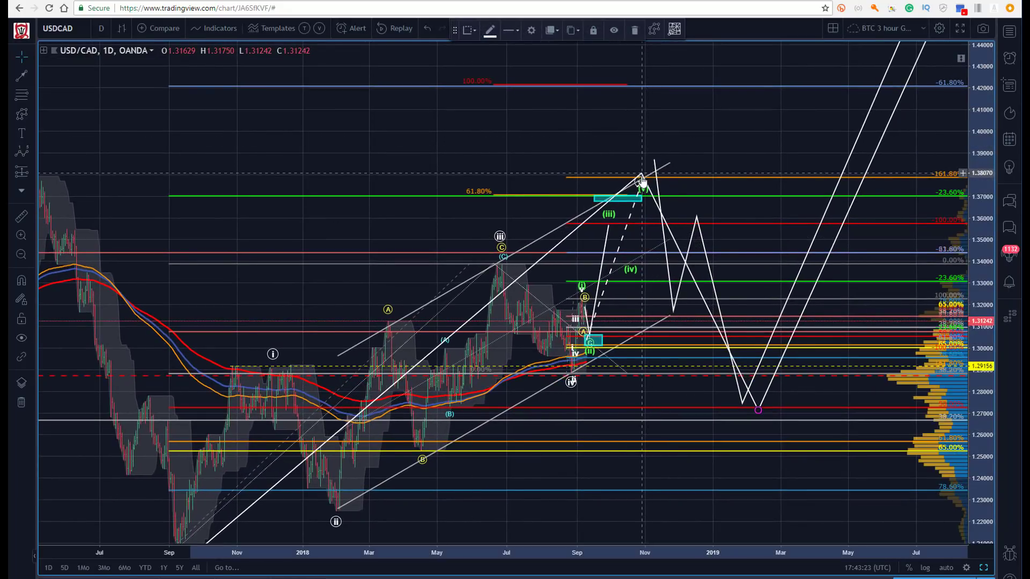
pyautogui.click(320, 137)
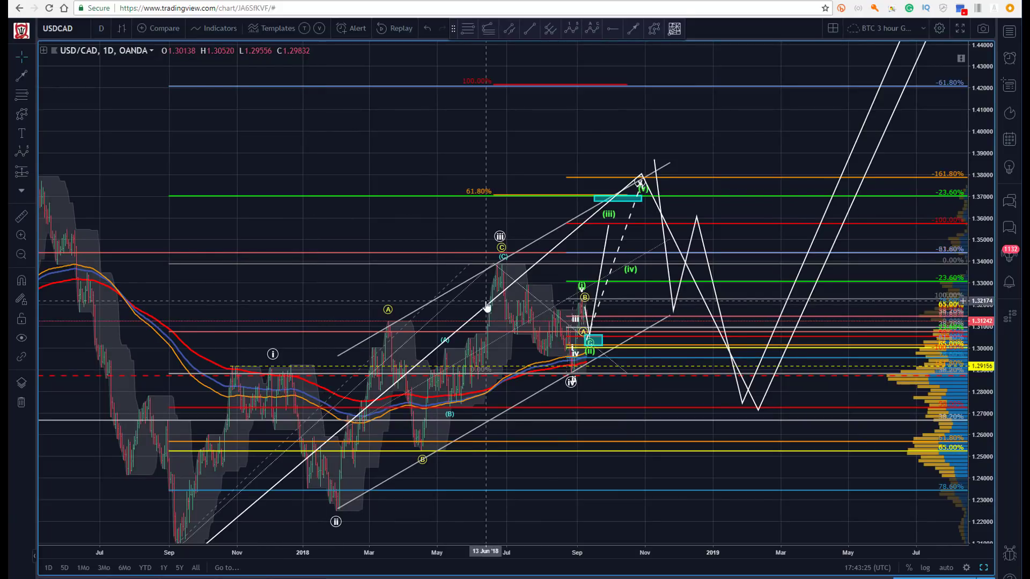
pyautogui.click(945, 571)
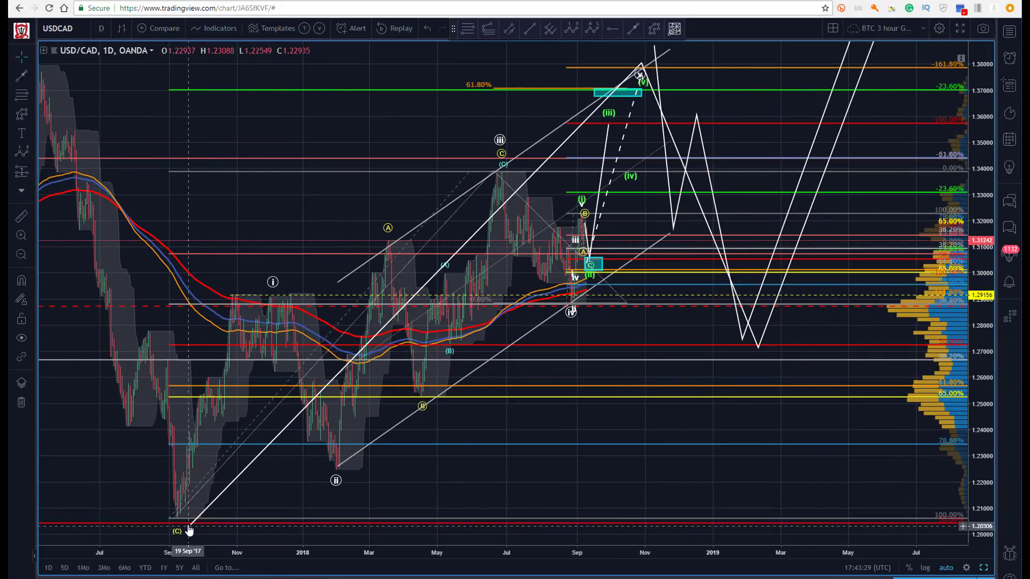
pyautogui.moveTo(191, 528); pyautogui.dragTo(177, 523)
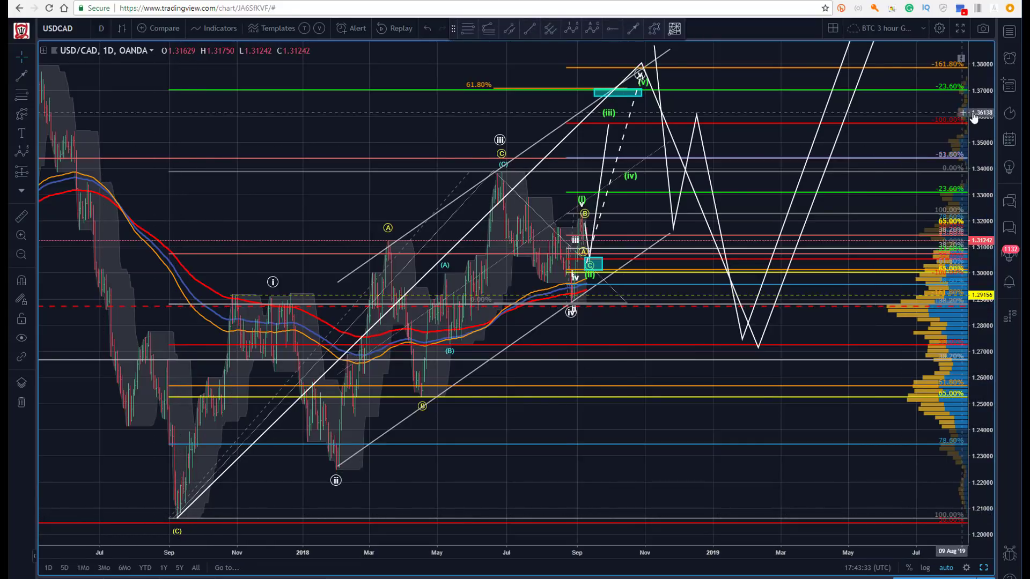
pyautogui.moveTo(986, 189)
pyautogui.mouseDown()
pyautogui.moveTo(983, 172)
pyautogui.moveTo(287, 135)
pyautogui.moveTo(225, 159)
pyautogui.mouseUp()
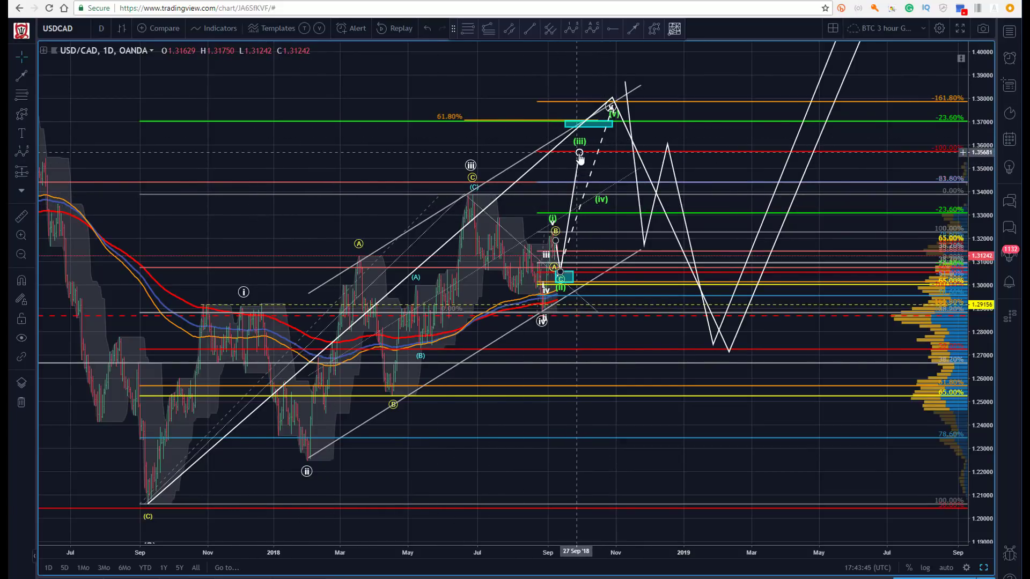
# Step: Raise the path point at wave (iii) slightly and nudge the zigzag's bottom vertex near 1.275
pyautogui.moveTo(579, 154); pyautogui.dragTo(583, 148)
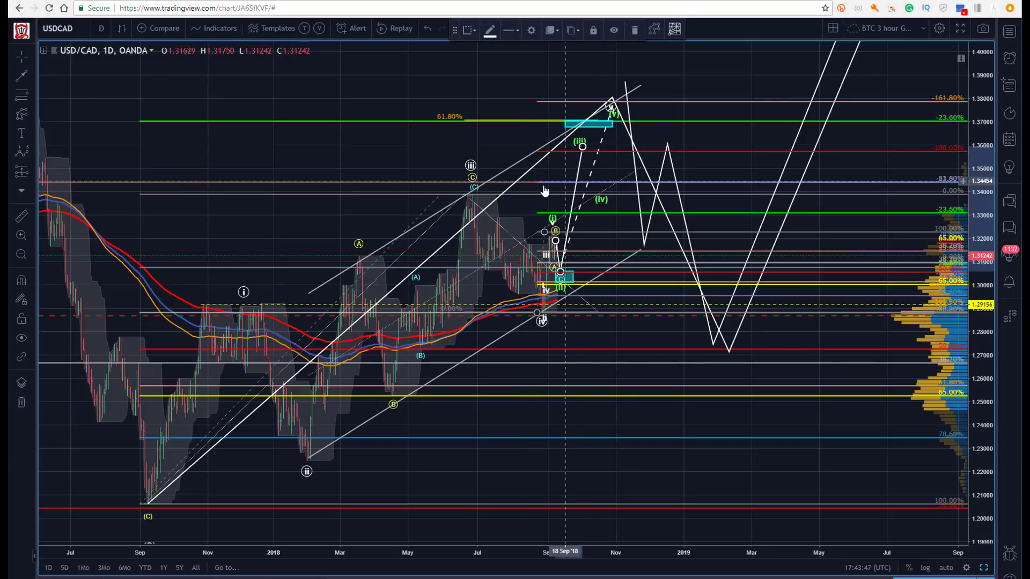
pyautogui.click(515, 172)
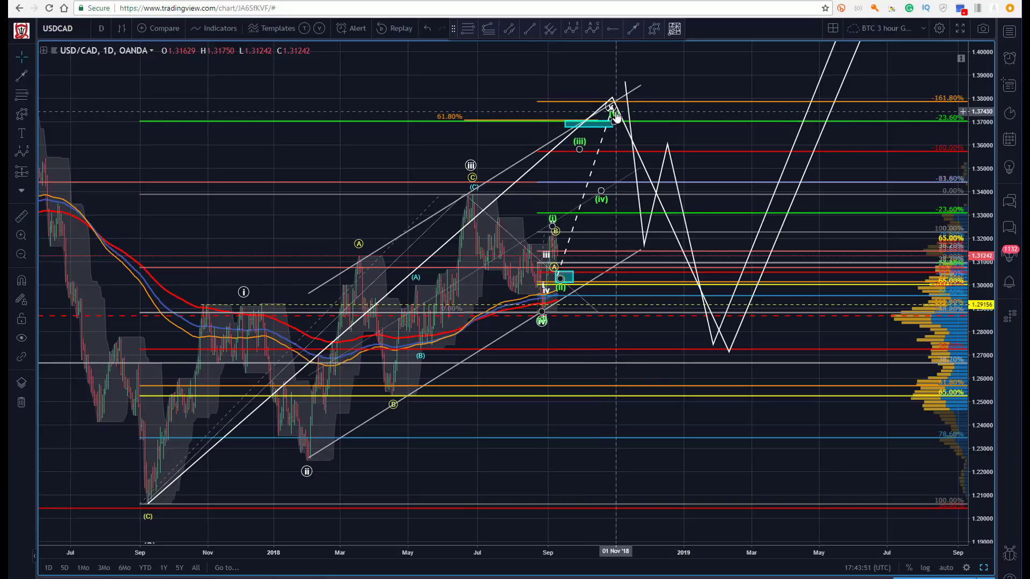
pyautogui.click(725, 346)
pyautogui.moveTo(725, 346); pyautogui.dragTo(728, 351)
pyautogui.click(687, 344)
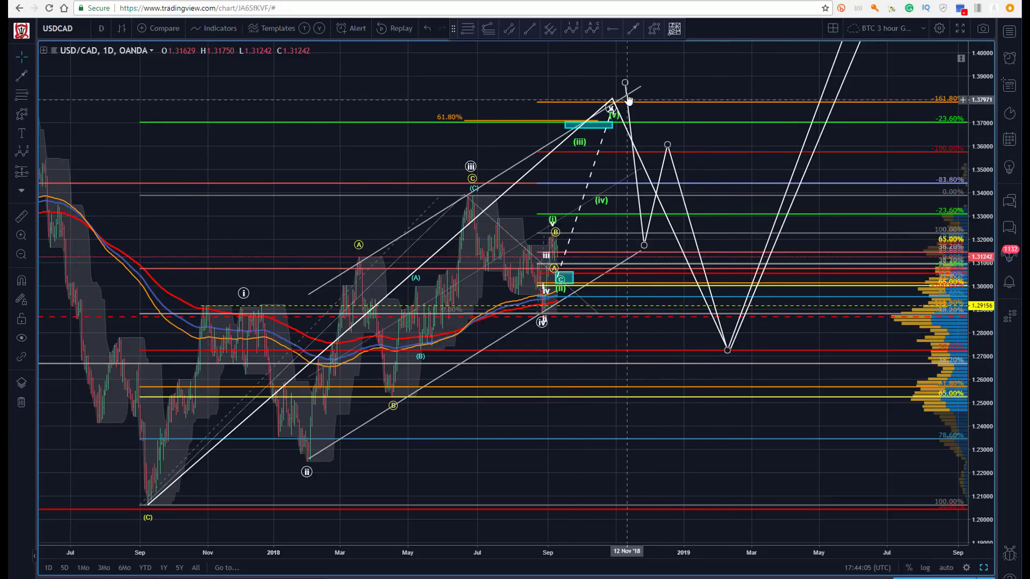
# Step: Move the zigzag's start onto the (v) peak near 1.38 and lower its middle bounce peak slightly
pyautogui.moveTo(625, 83); pyautogui.dragTo(617, 109)
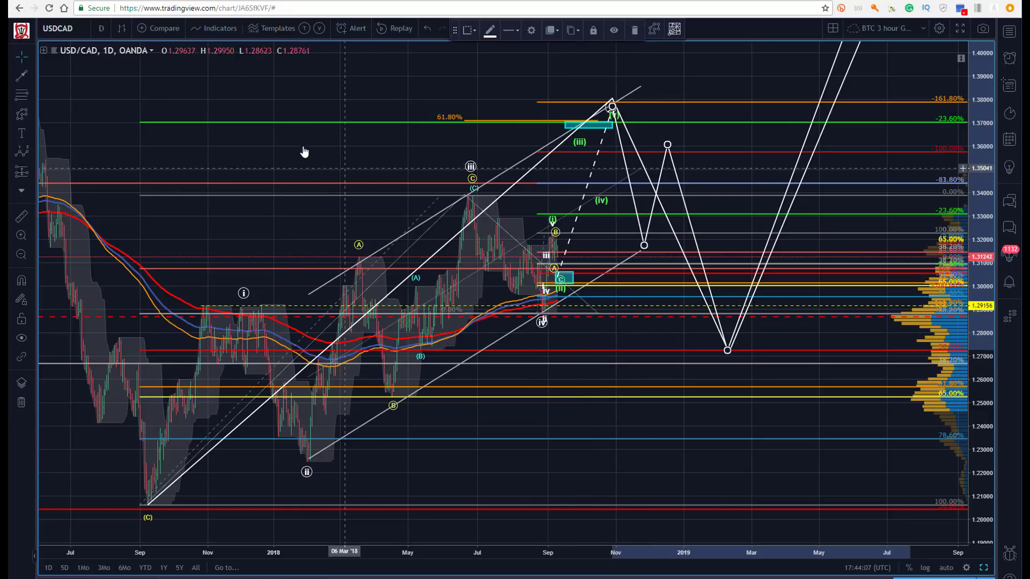
pyautogui.click(322, 151)
pyautogui.moveTo(668, 145); pyautogui.dragTo(667, 153)
pyautogui.click(328, 134)
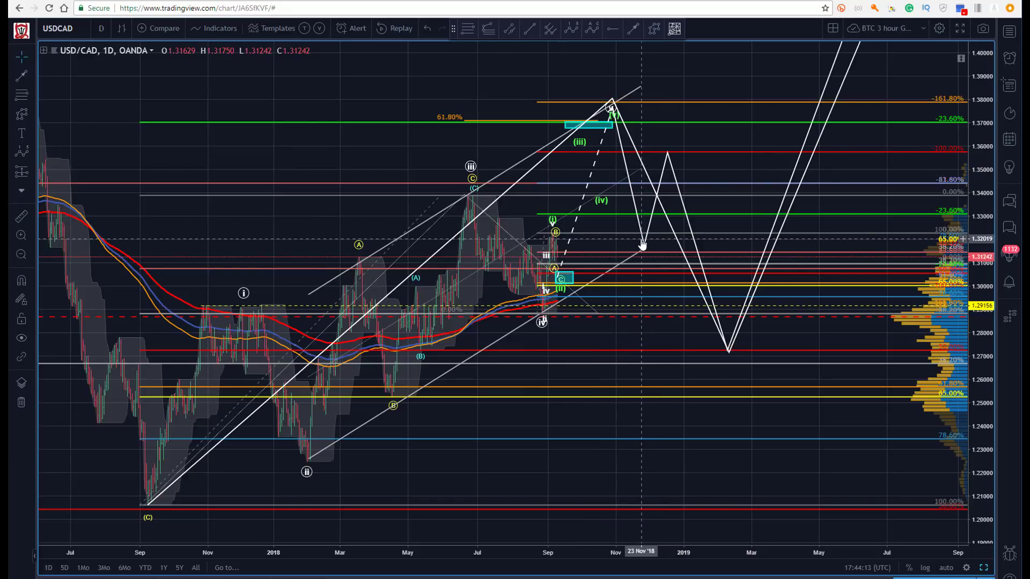
pyautogui.moveTo(643, 248); pyautogui.dragTo(642, 249)
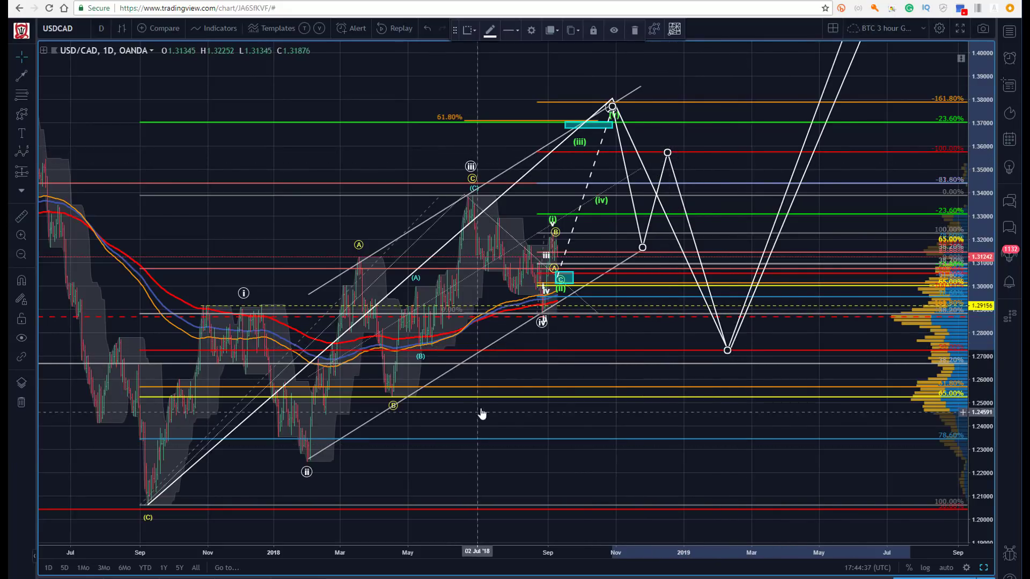
# Step: Nudge the zigzag's bounce peak slightly right, then bring earlier 2017 price history into view
pyautogui.moveTo(263, 144); pyautogui.dragTo(223, 131)
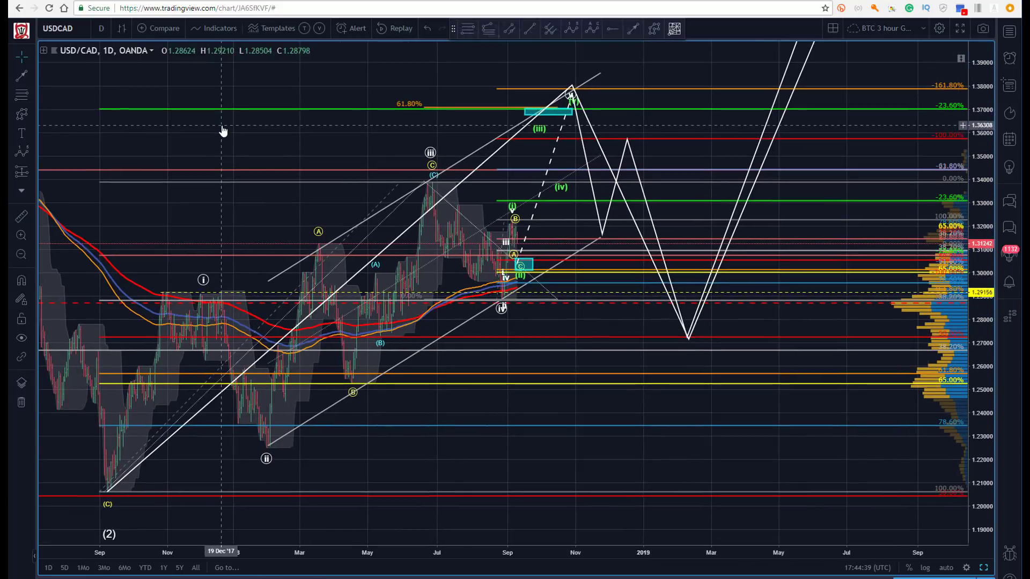
pyautogui.moveTo(623, 149); pyautogui.dragTo(629, 153)
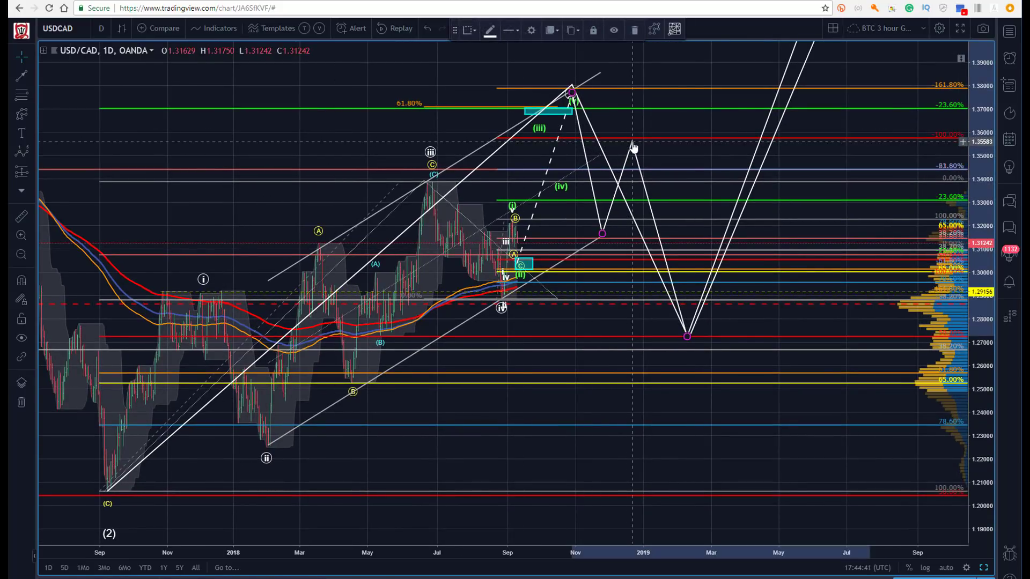
pyautogui.moveTo(399, 75); pyautogui.dragTo(391, 89)
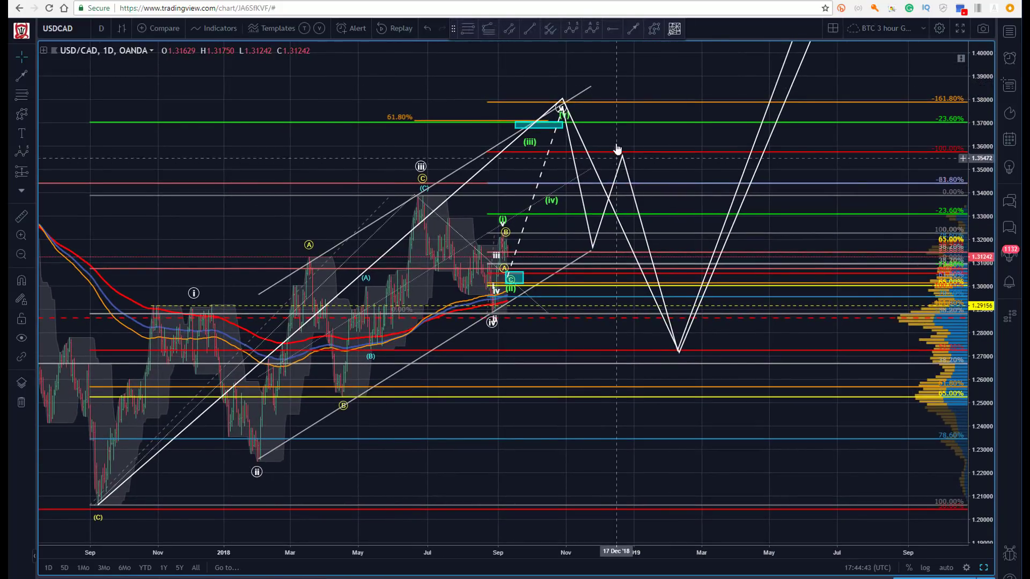
pyautogui.click(623, 161)
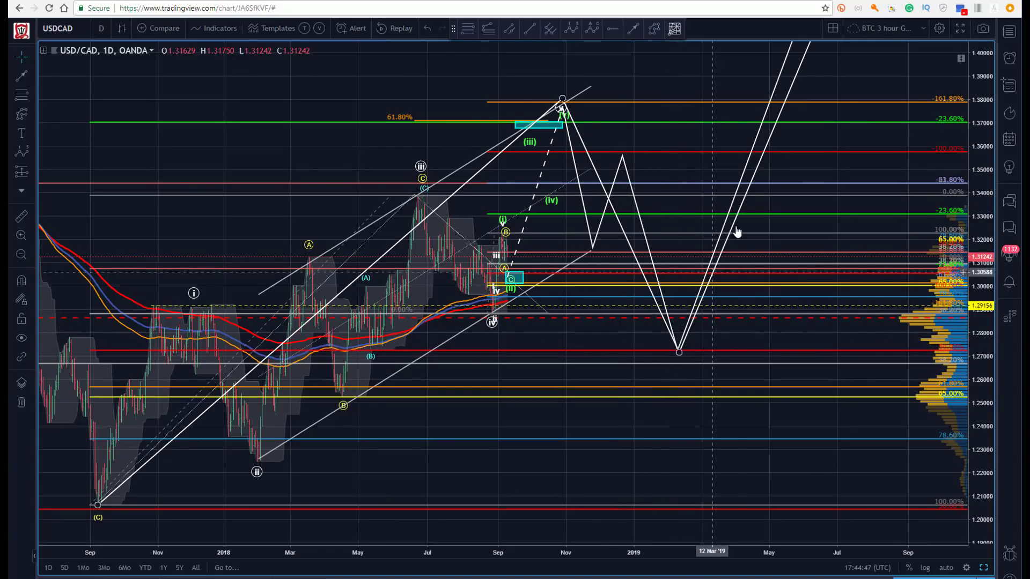
pyautogui.click(204, 202)
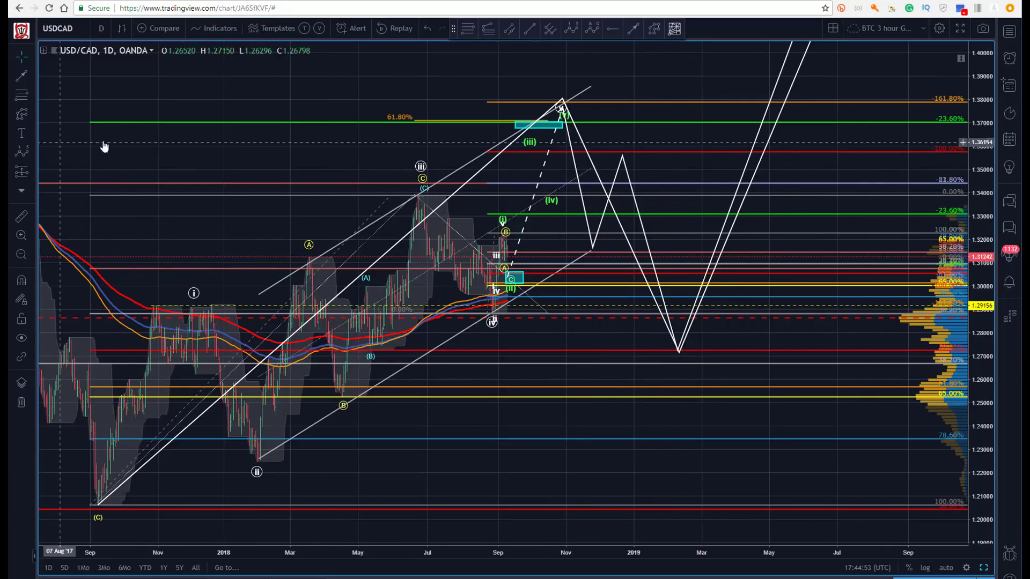
pyautogui.moveTo(177, 102); pyautogui.dragTo(228, 105)
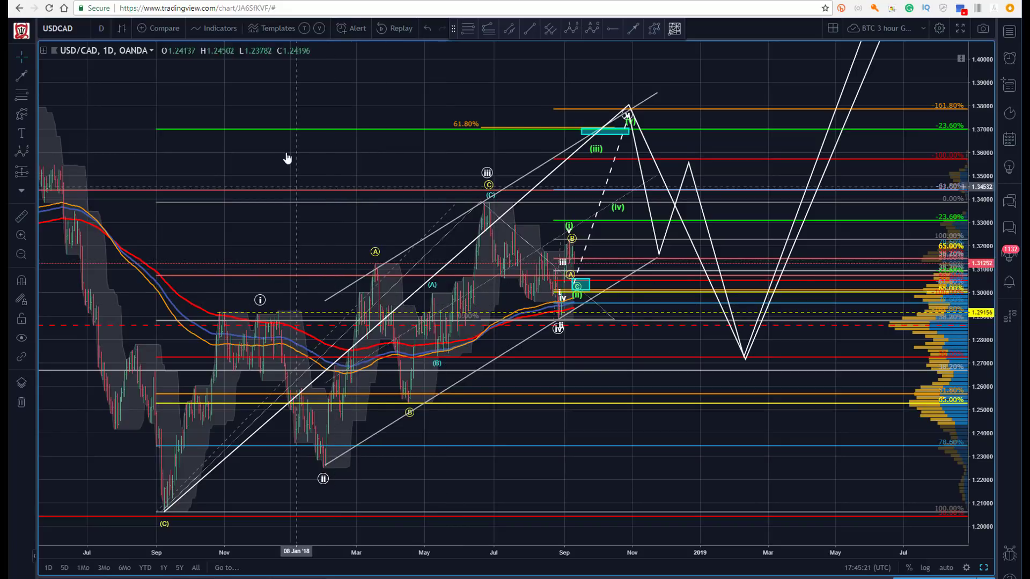
pyautogui.moveTo(299, 110); pyautogui.dragTo(387, 111)
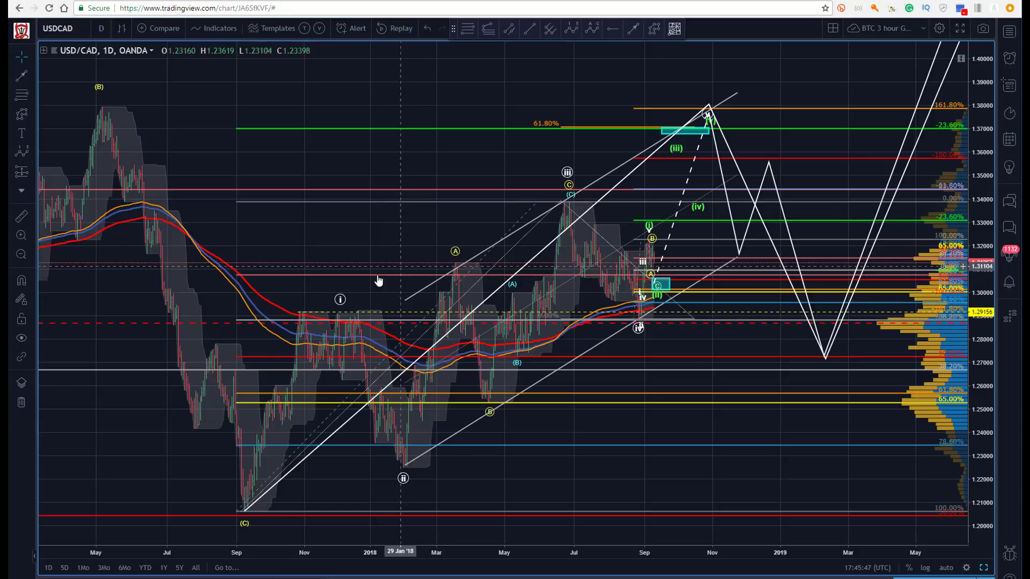
pyautogui.moveTo(434, 118); pyautogui.dragTo(423, 120)
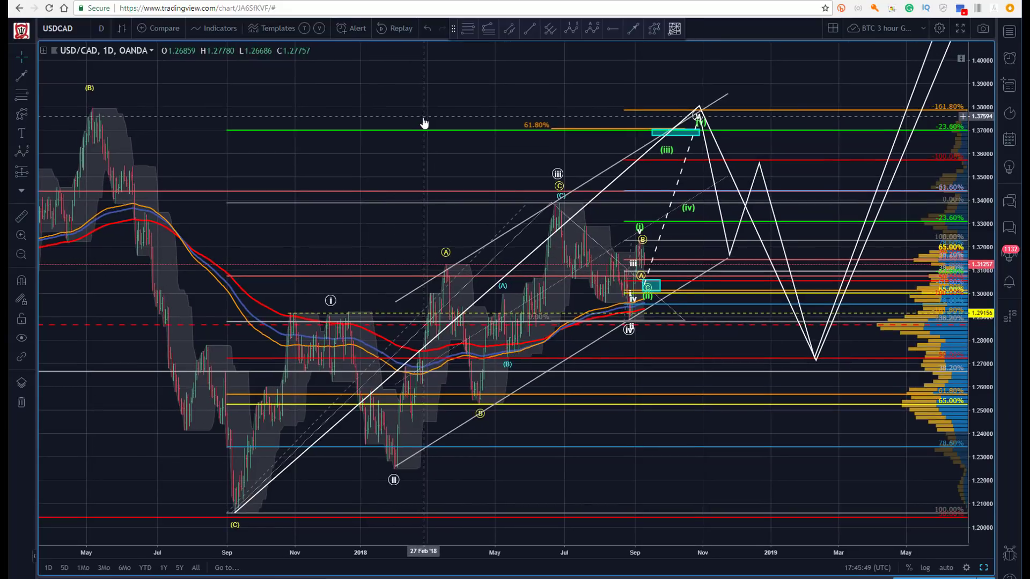